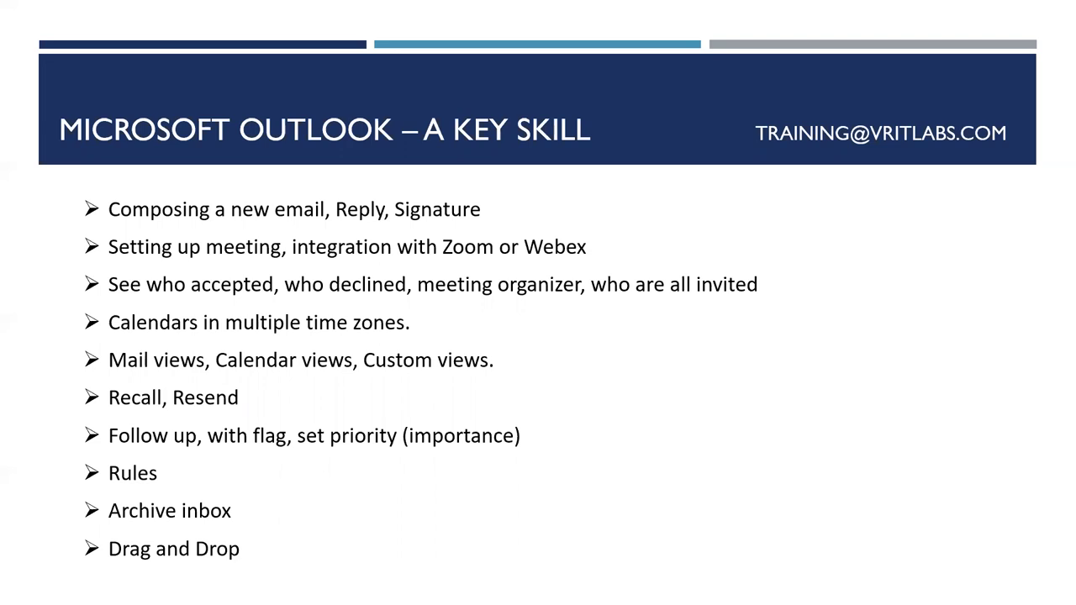
Step: Switch from the PowerPoint slide show to the Outlook inbox showing the order confirmation email
{"action": "key", "text": "alt+Tab"}
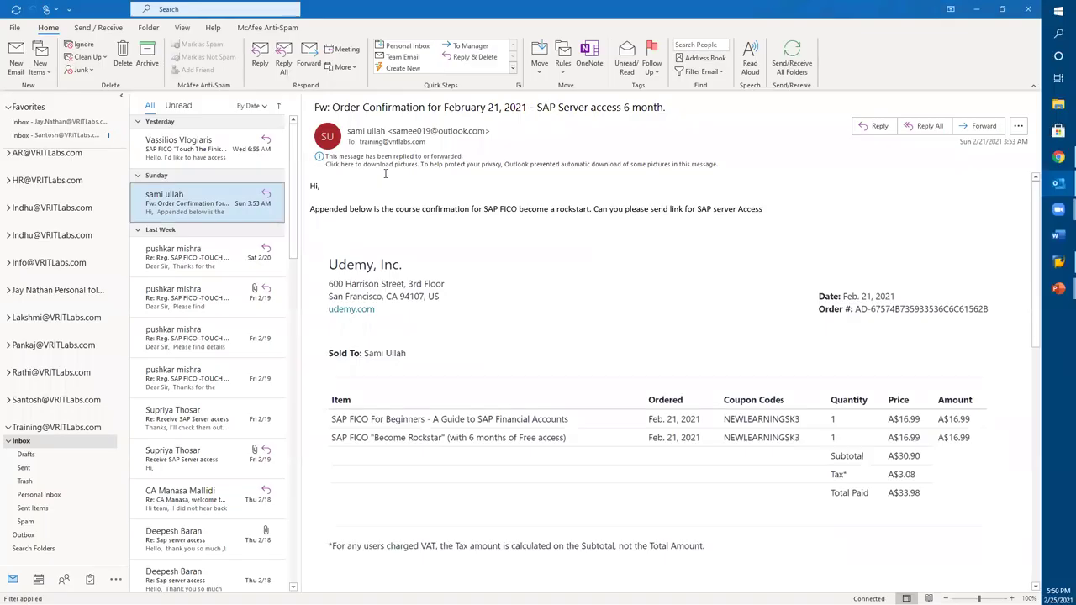
{"action": "left_click", "coordinate": [17, 29]}
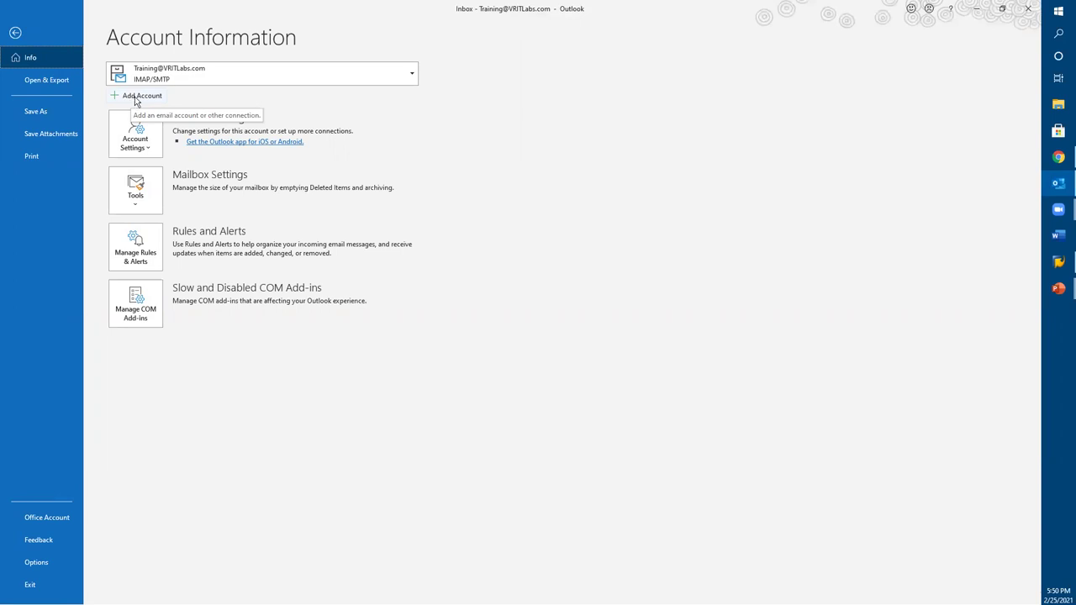
{"action": "left_click", "coordinate": [136, 98]}
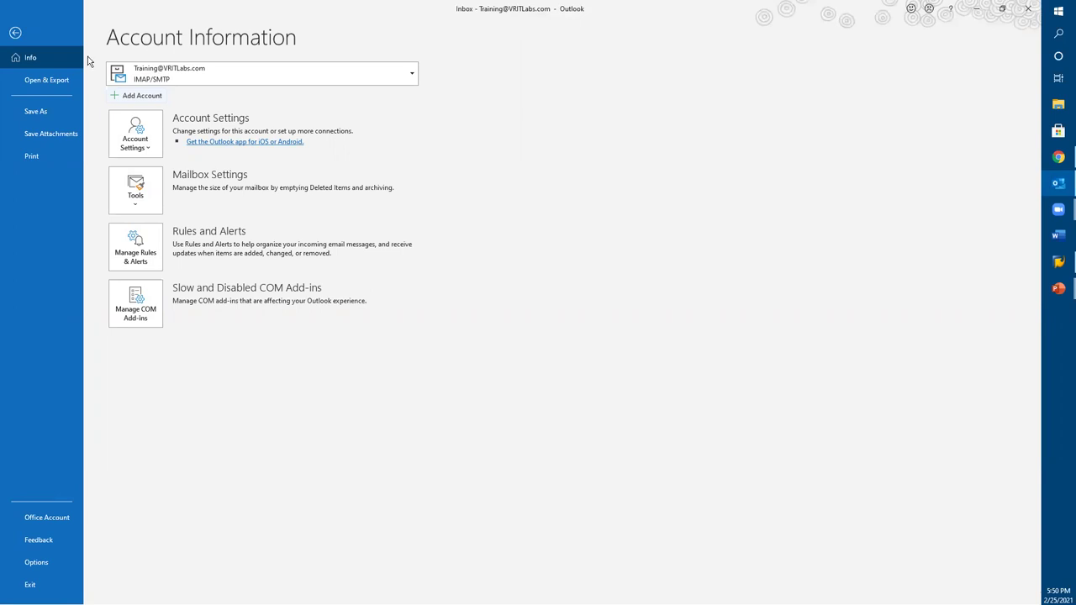
{"action": "left_click", "coordinate": [15, 33]}
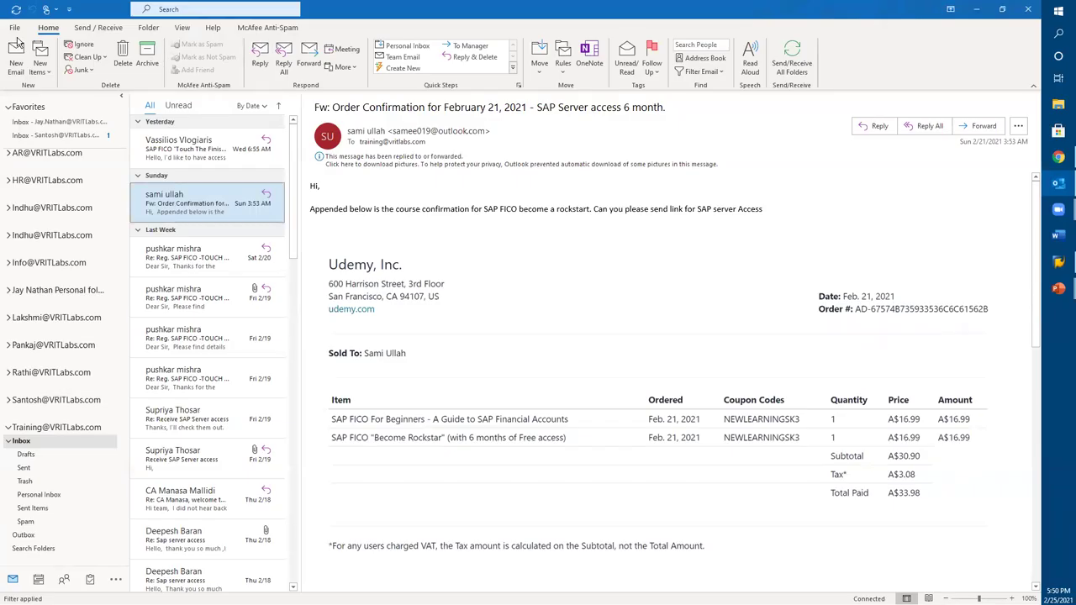
Step: Start a full-screen new email, then move through its To, Bcc, Cc fields and body
{"action": "left_click", "coordinate": [15, 65]}
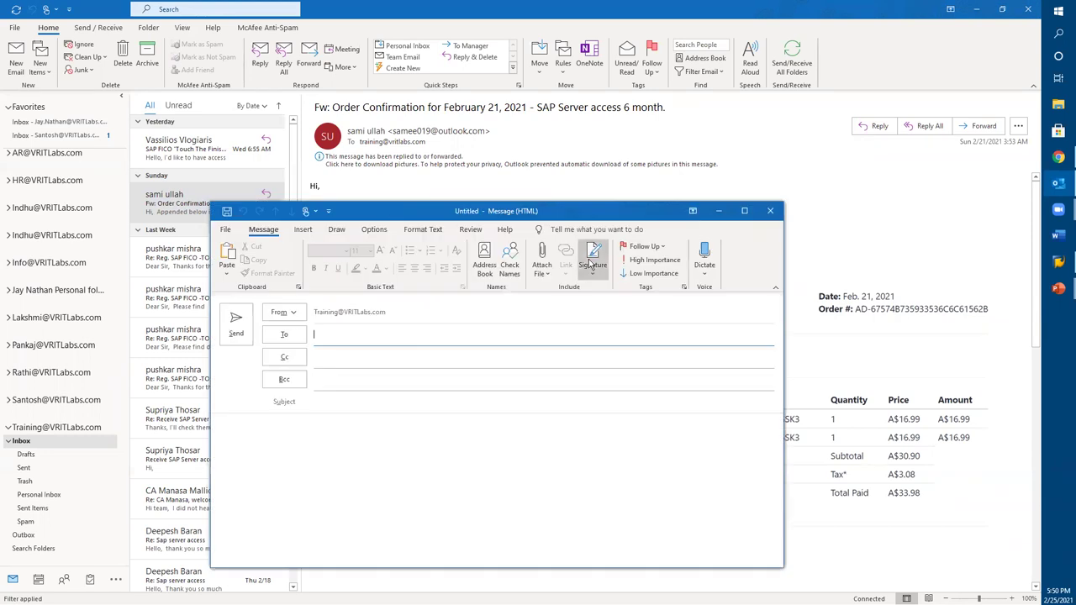
{"action": "double_click", "coordinate": [746, 215]}
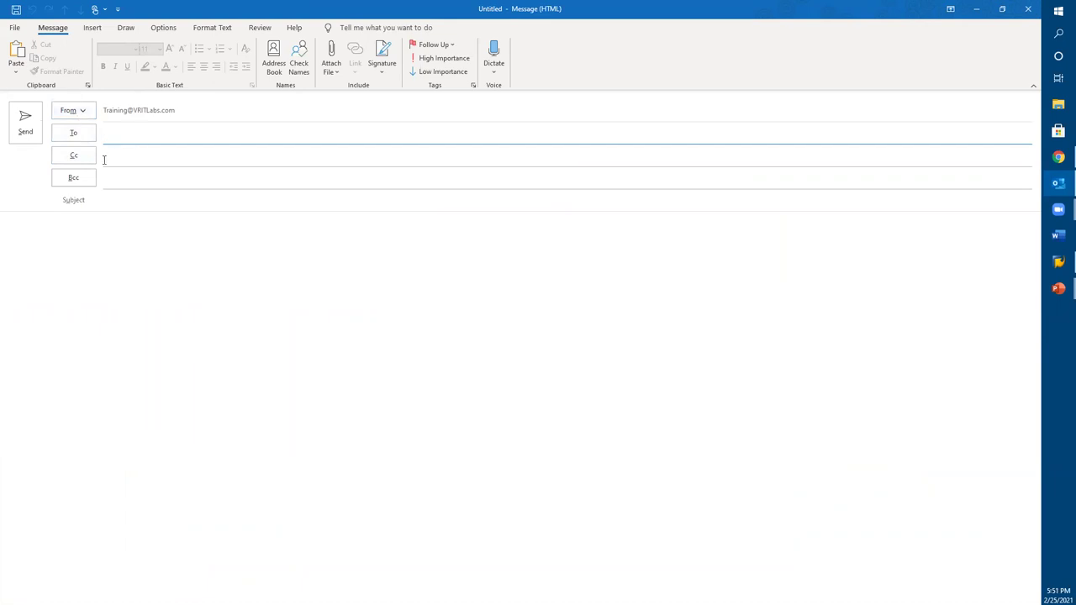
{"action": "left_click", "coordinate": [120, 182]}
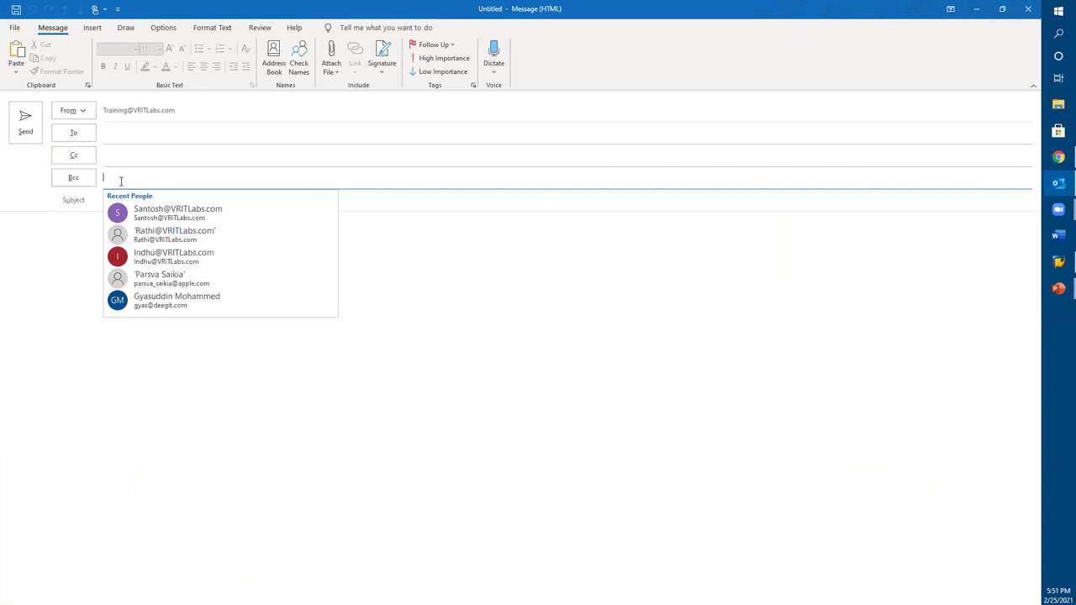
{"action": "left_click", "coordinate": [117, 133]}
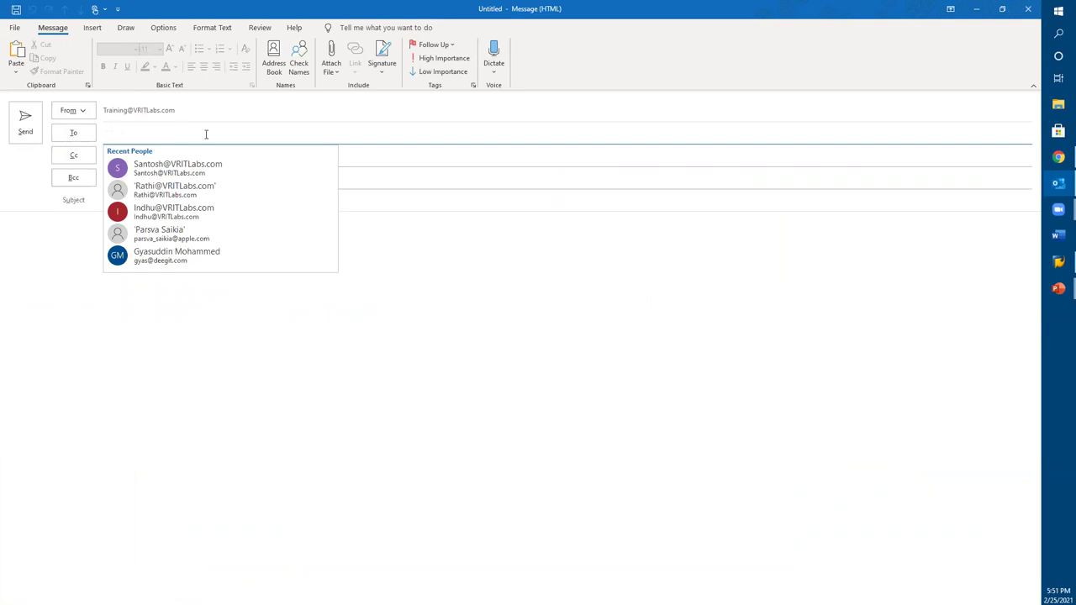
{"action": "left_click", "coordinate": [534, 374]}
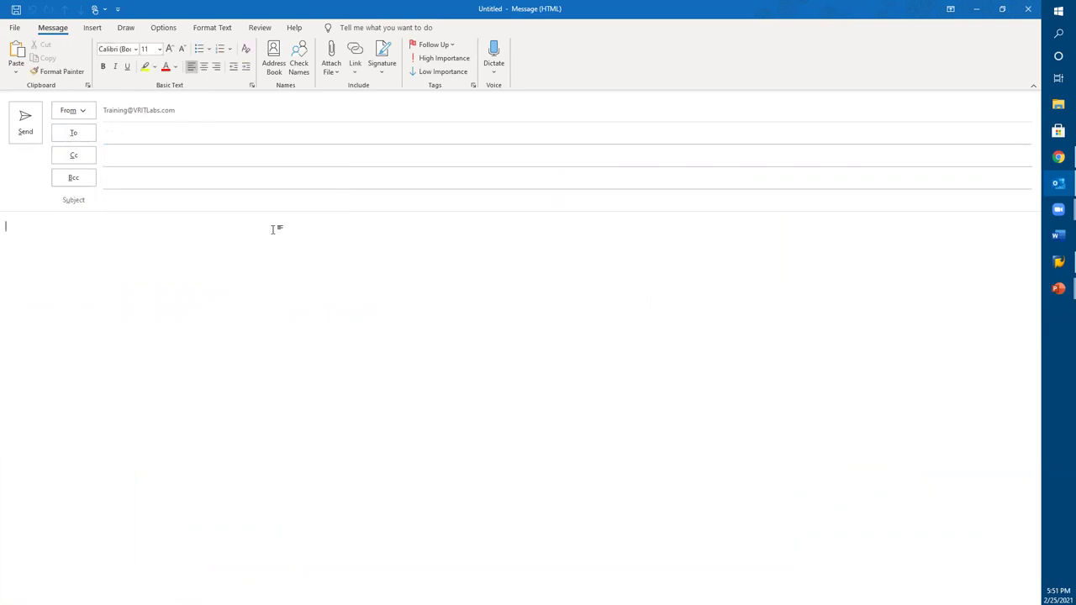
{"action": "left_click", "coordinate": [186, 160]}
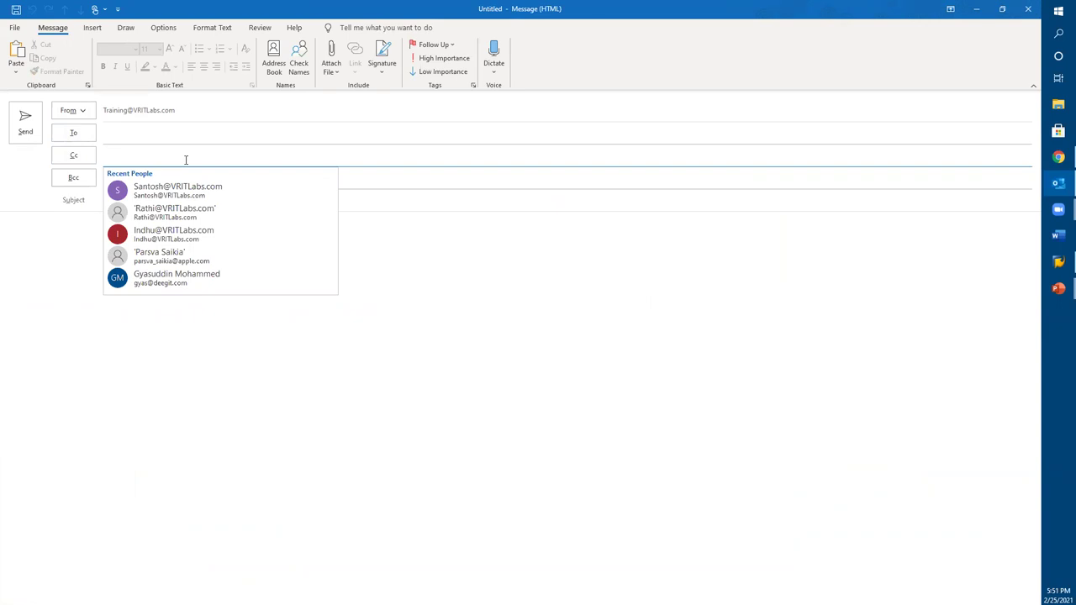
{"action": "left_click", "coordinate": [122, 130]}
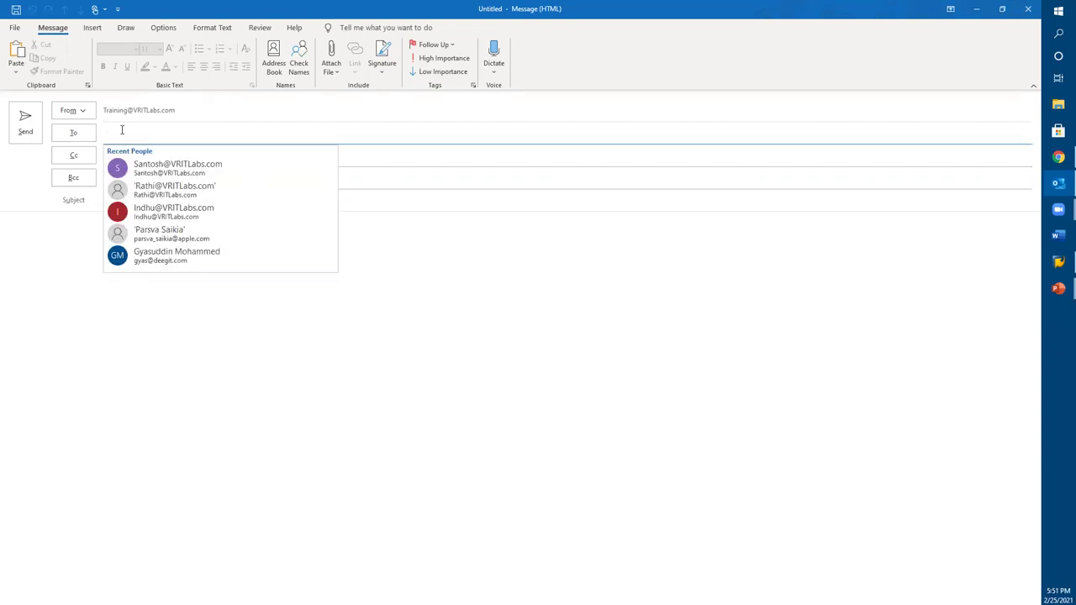
{"action": "left_click", "coordinate": [178, 348]}
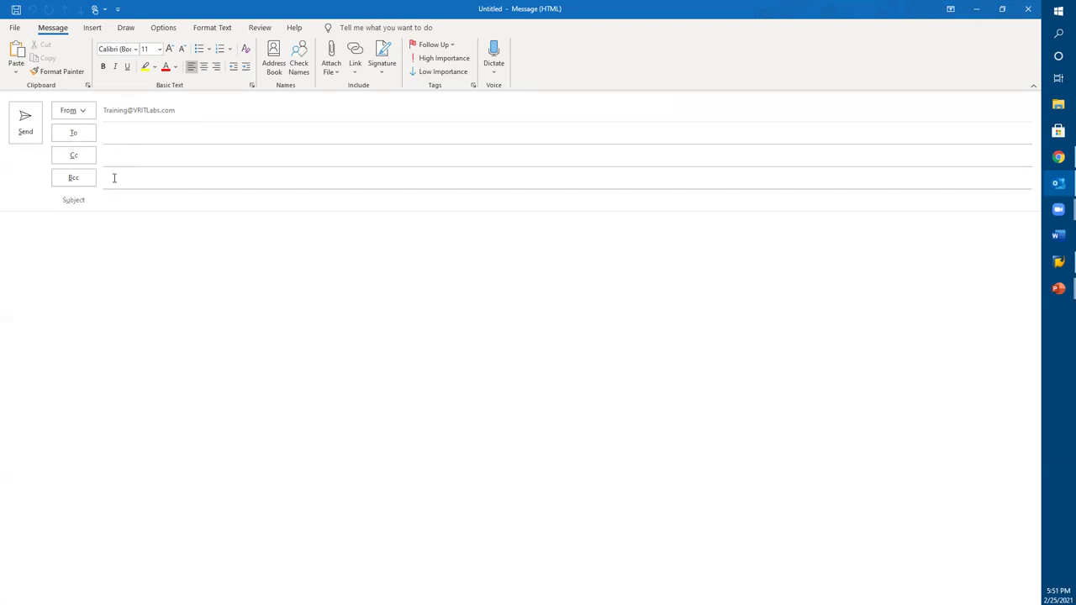
{"action": "left_click", "coordinate": [118, 200]}
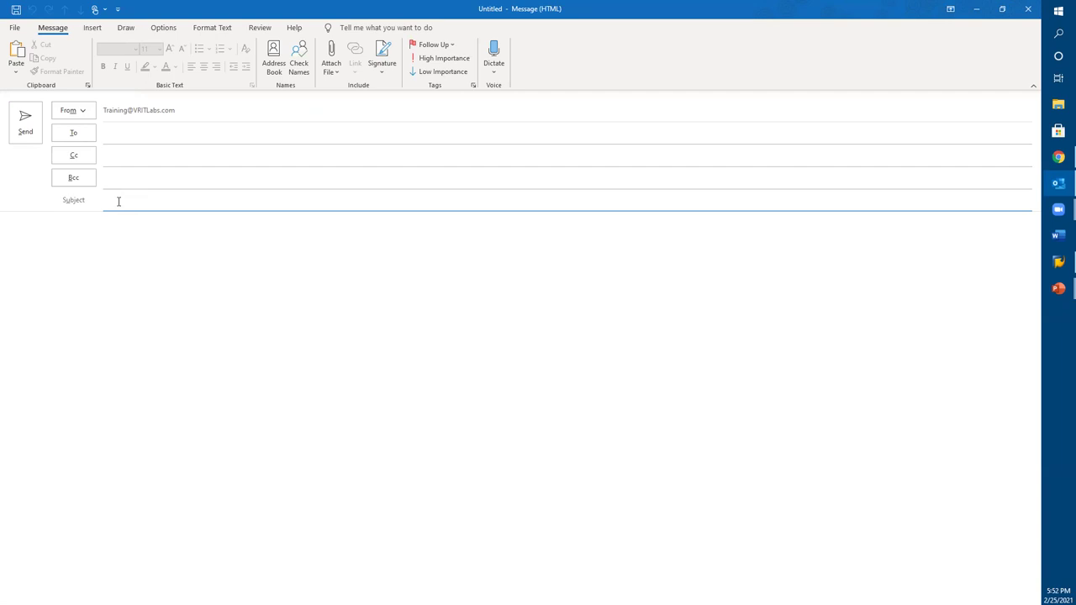
{"action": "left_click", "coordinate": [112, 139]}
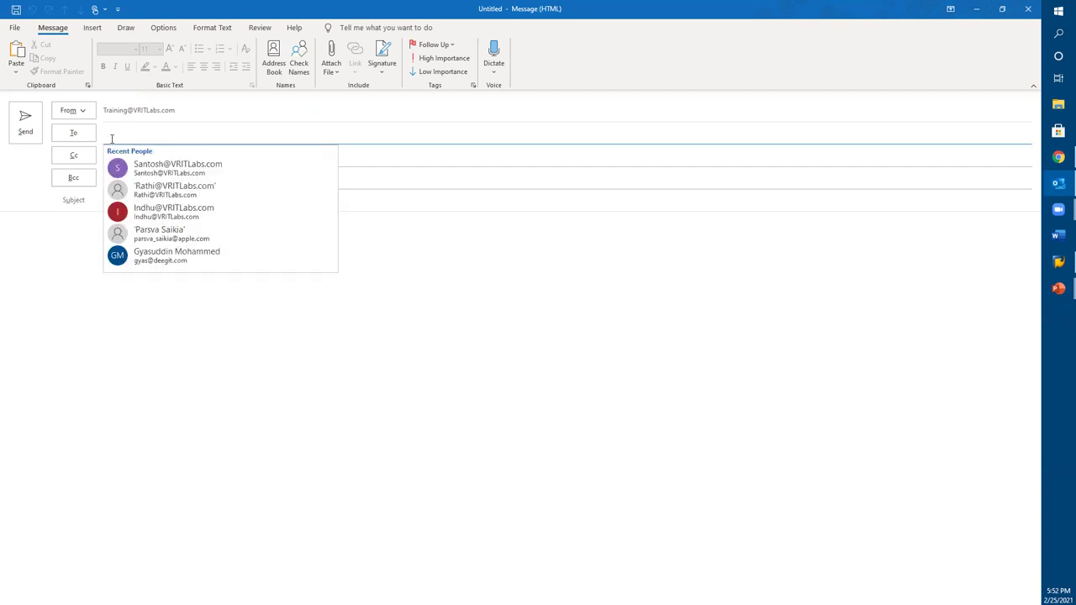
{"action": "left_click", "coordinate": [134, 243]}
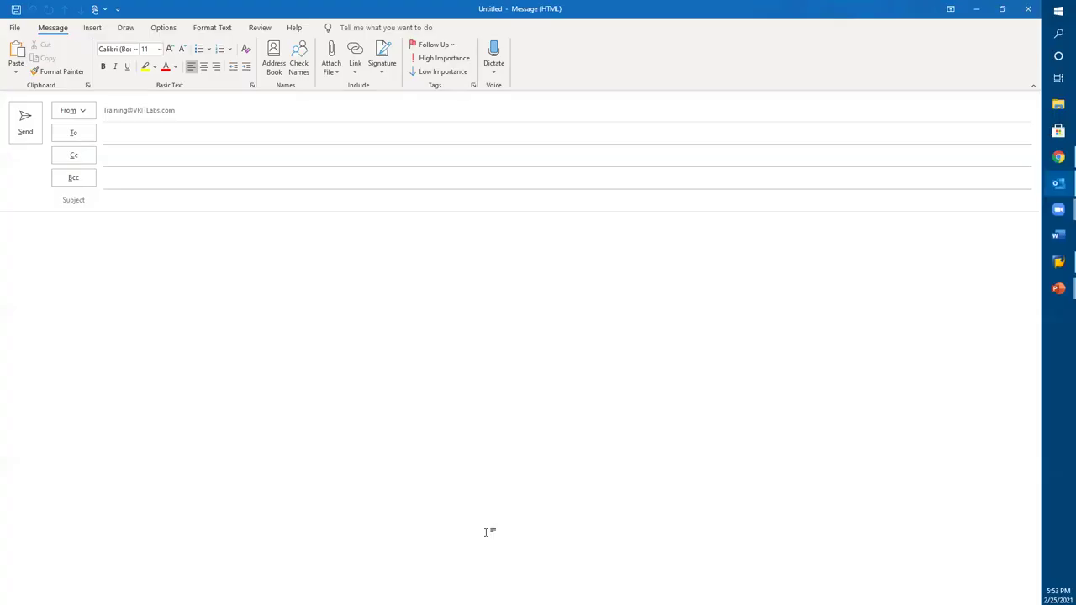
{"action": "left_click", "coordinate": [383, 74]}
{"action": "left_click", "coordinate": [391, 153]}
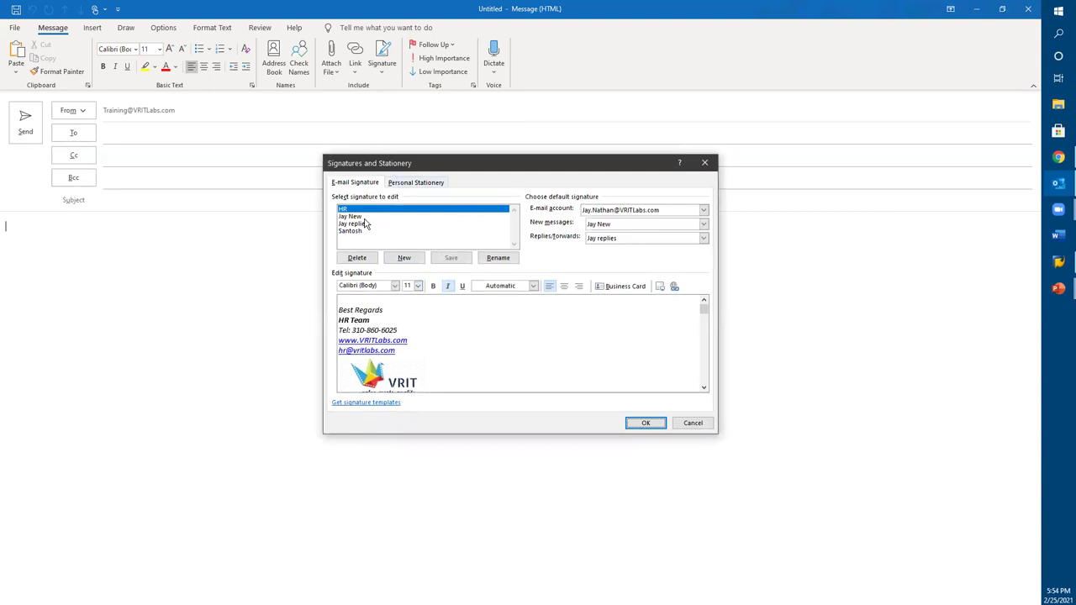
{"action": "left_click", "coordinate": [363, 218]}
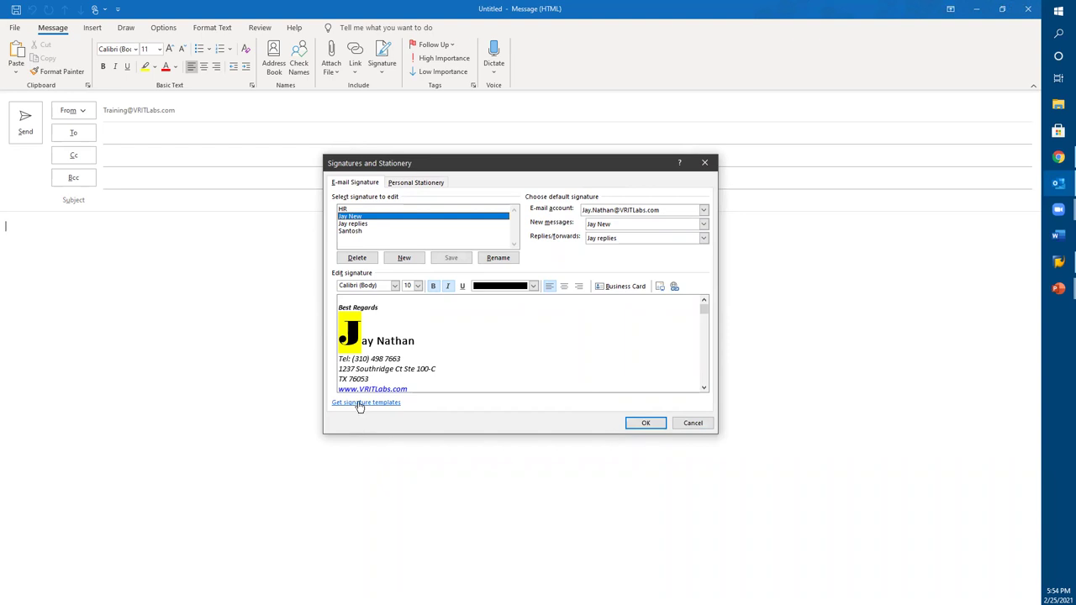
{"action": "left_click", "coordinate": [658, 423]}
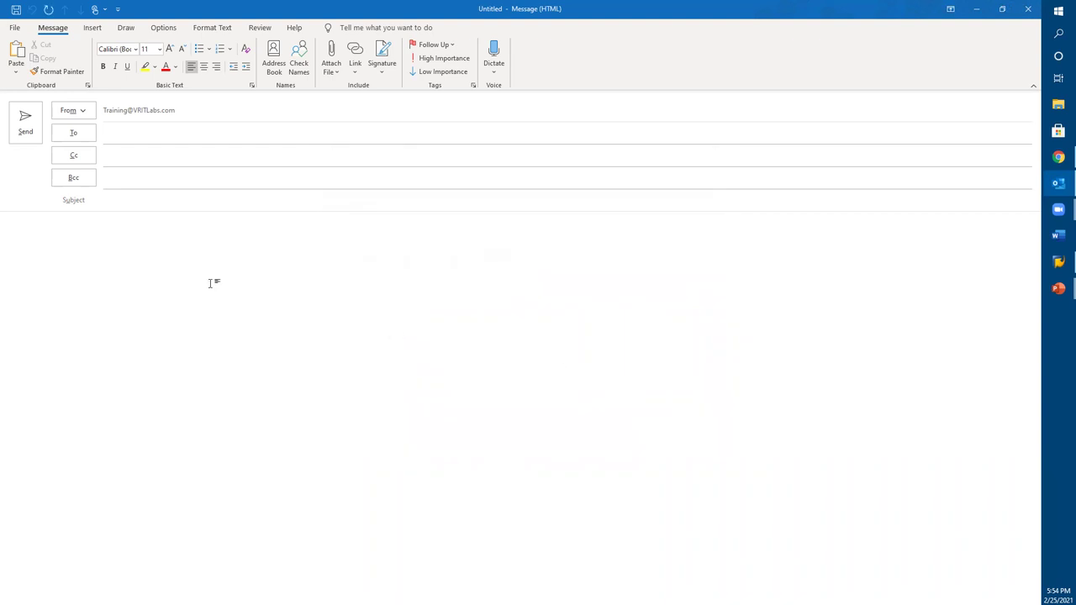
Step: Change the From address from the Training mailbox to the personal VRITLabs address
{"action": "left_click", "coordinate": [75, 111]}
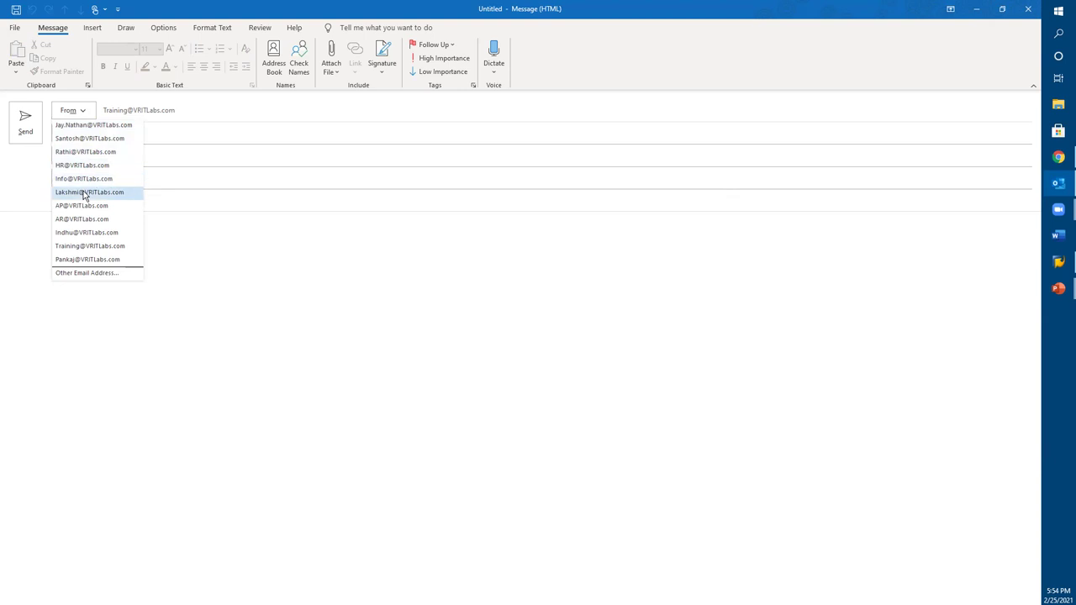
{"action": "left_click", "coordinate": [87, 125]}
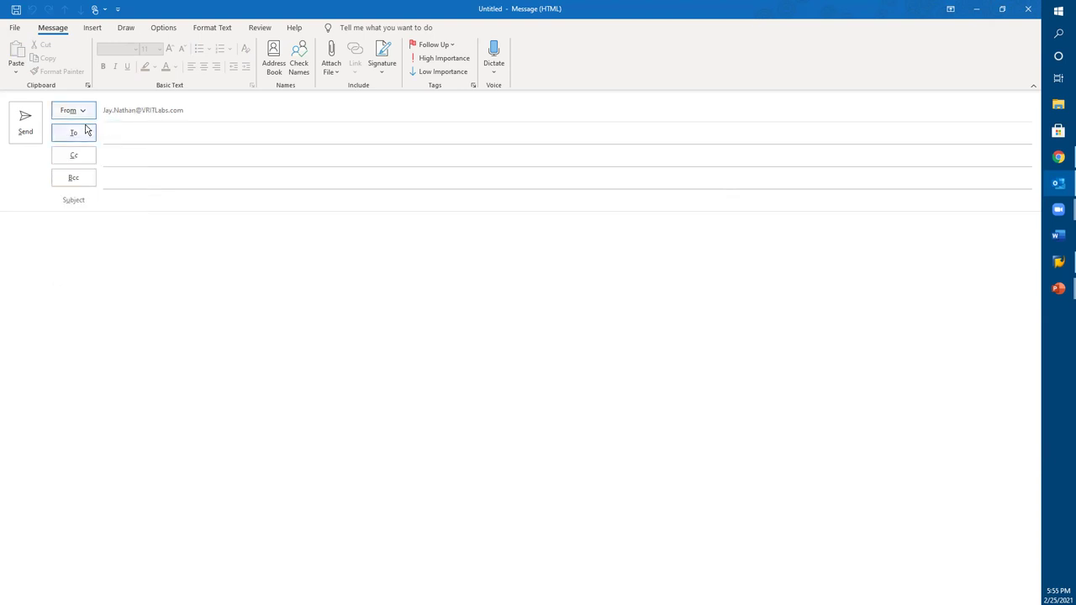
{"action": "left_click", "coordinate": [159, 264]}
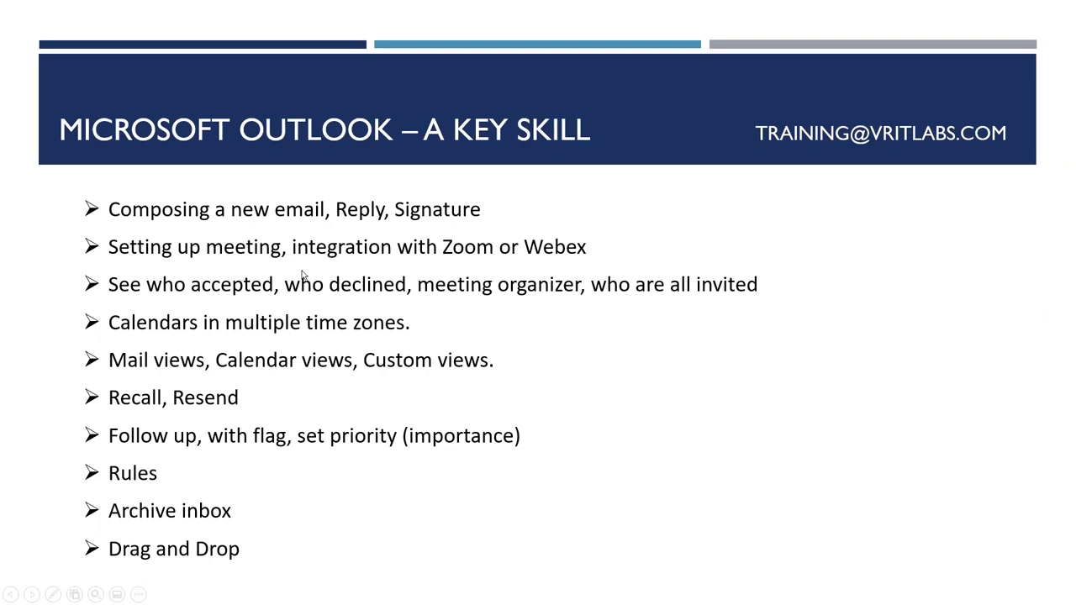
Step: Back in Outlook, close the blank message without saving and bring up the New Items list
{"action": "key", "text": "alt+Tab"}
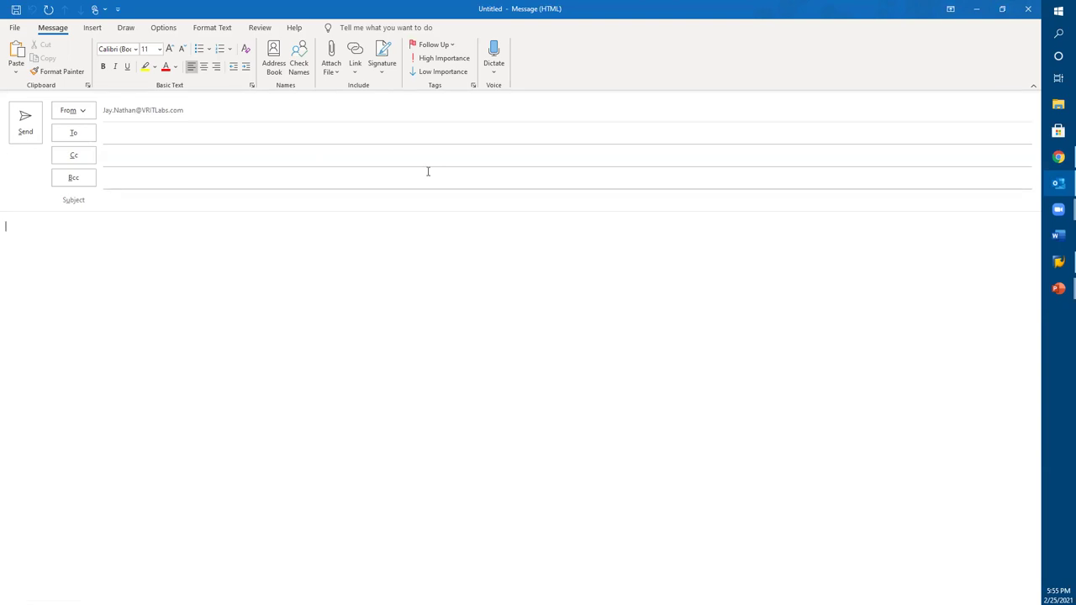
{"action": "left_click", "coordinate": [1027, 9]}
{"action": "left_click", "coordinate": [525, 341]}
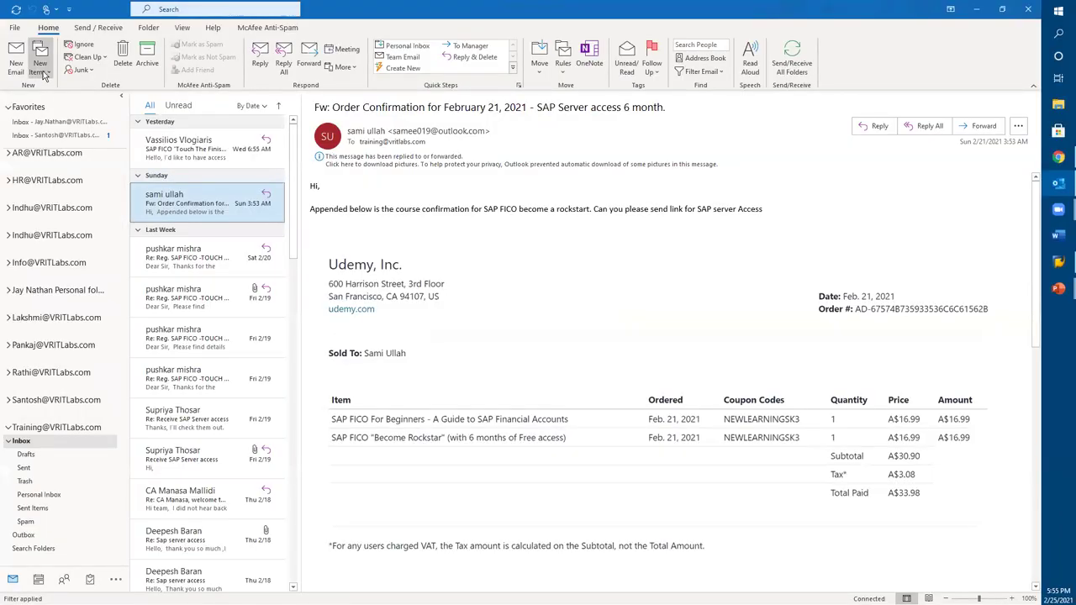
{"action": "left_click", "coordinate": [42, 72]}
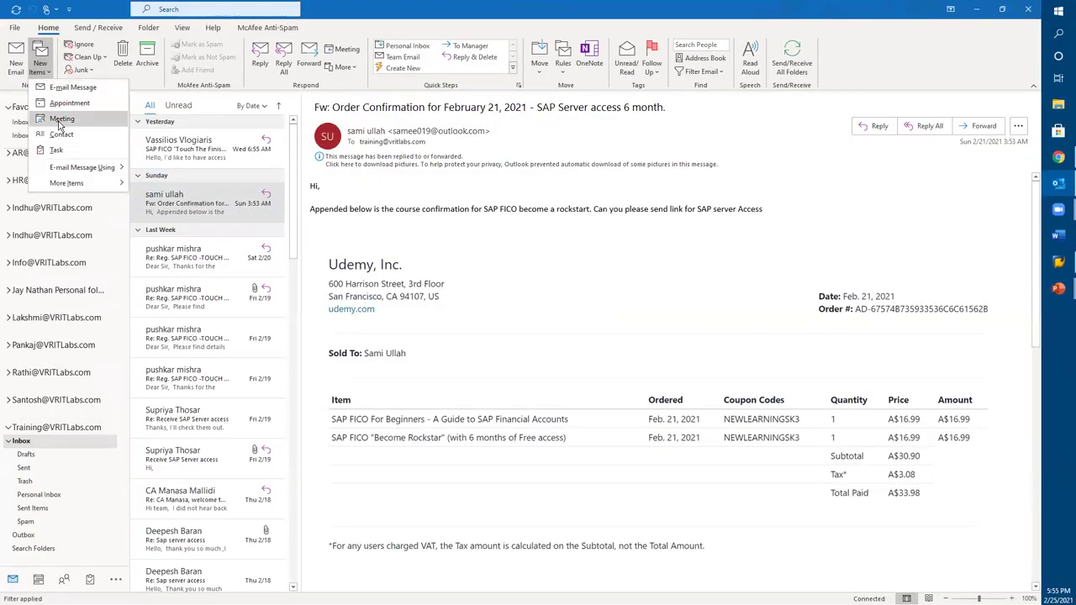
{"action": "left_click", "coordinate": [60, 122]}
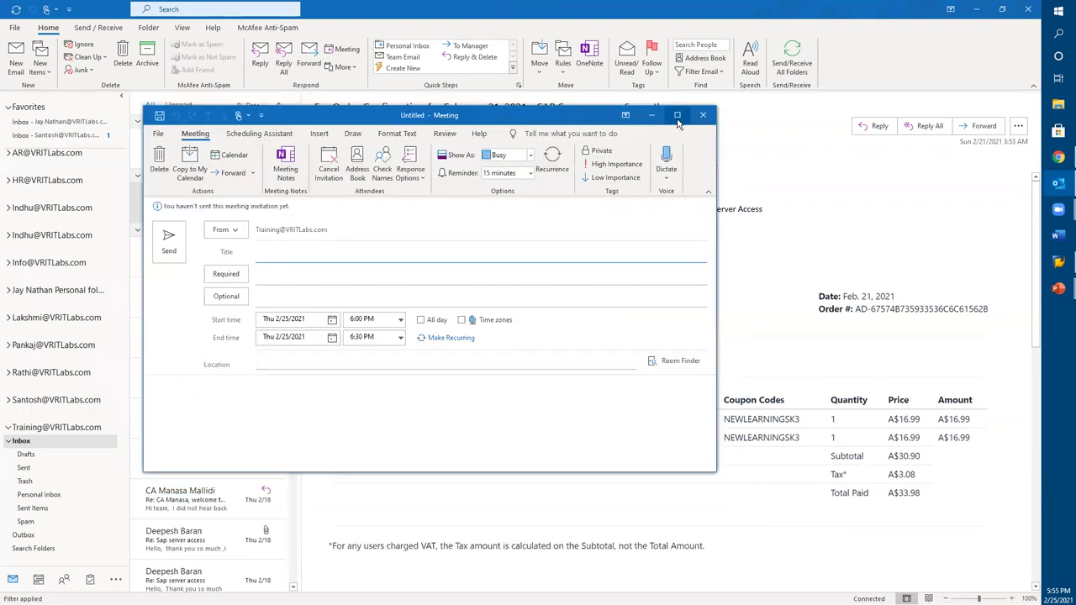
{"action": "left_click", "coordinate": [677, 117]}
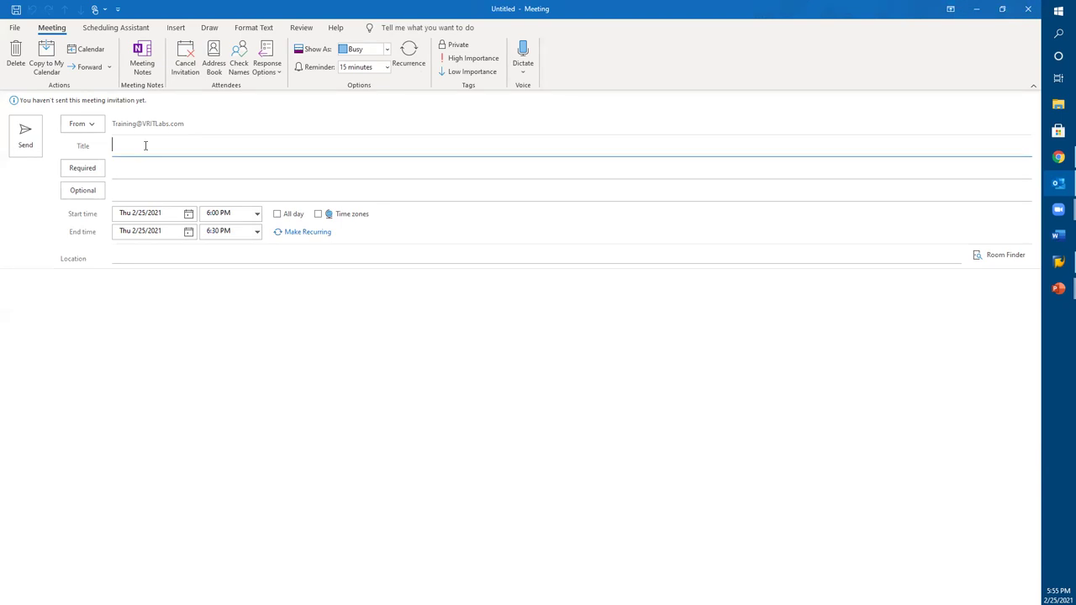
{"action": "type", "text": "Testing Kick off"}
{"action": "left_click", "coordinate": [132, 168]}
{"action": "left_click", "coordinate": [160, 378]}
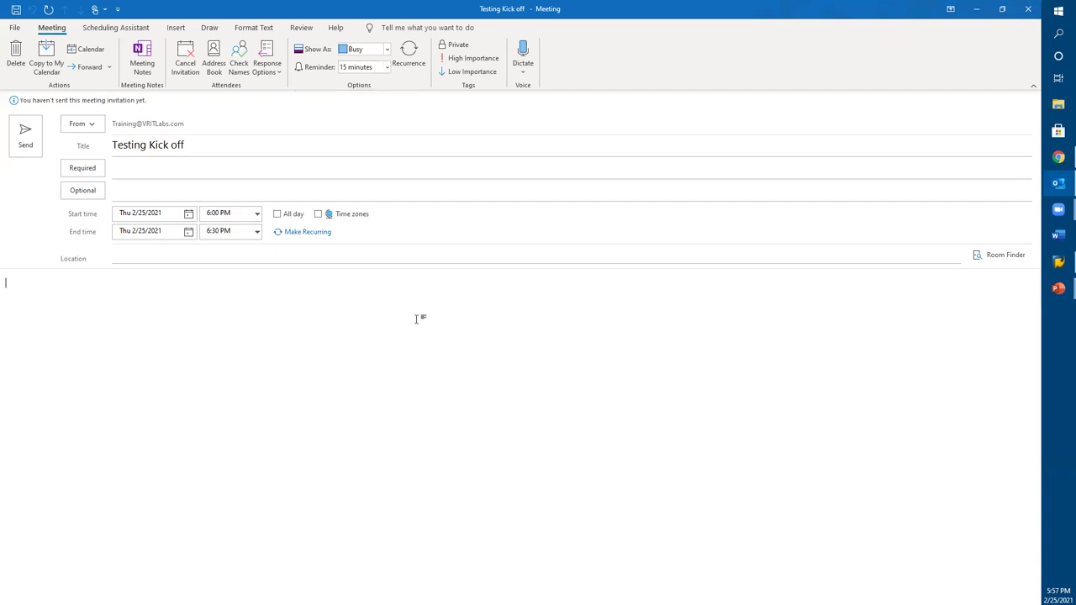
{"action": "left_click", "coordinate": [194, 274]}
{"action": "left_click", "coordinate": [152, 257]}
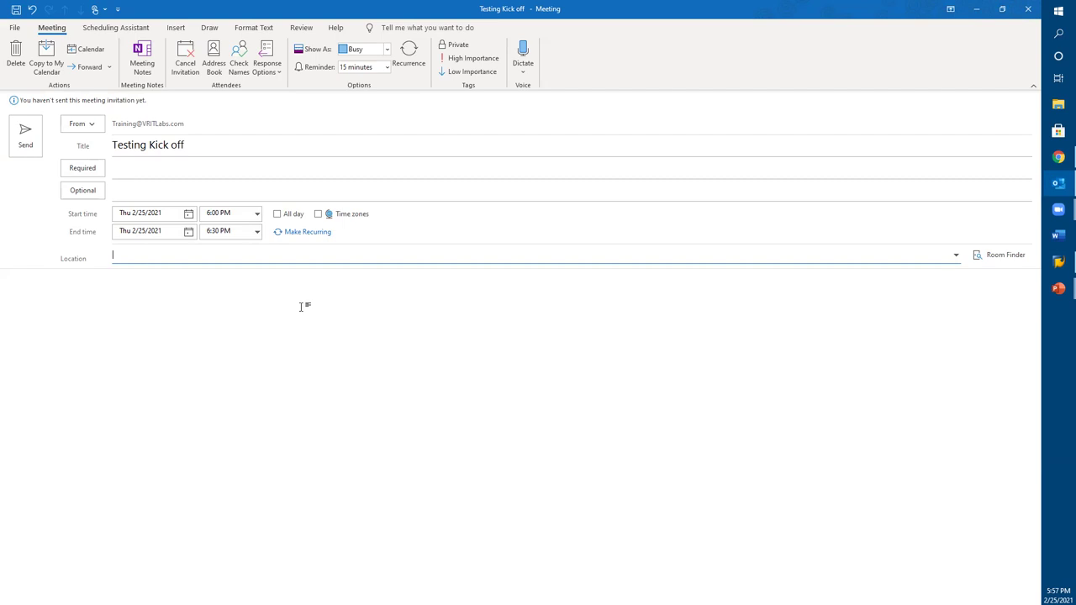
{"action": "left_click", "coordinate": [993, 261]}
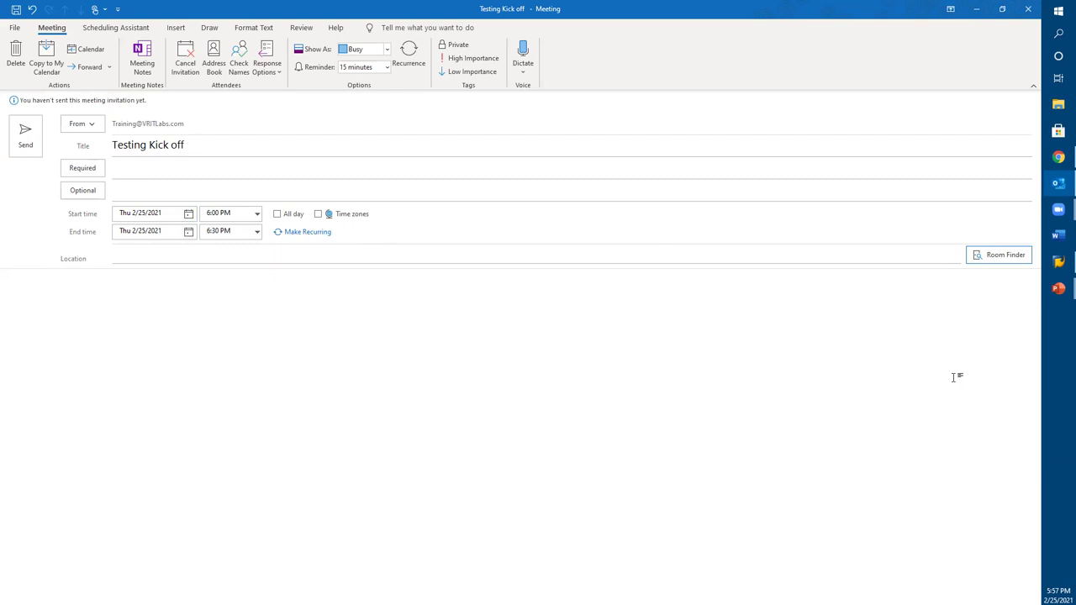
{"action": "left_click", "coordinate": [999, 254]}
{"action": "left_click", "coordinate": [118, 254]}
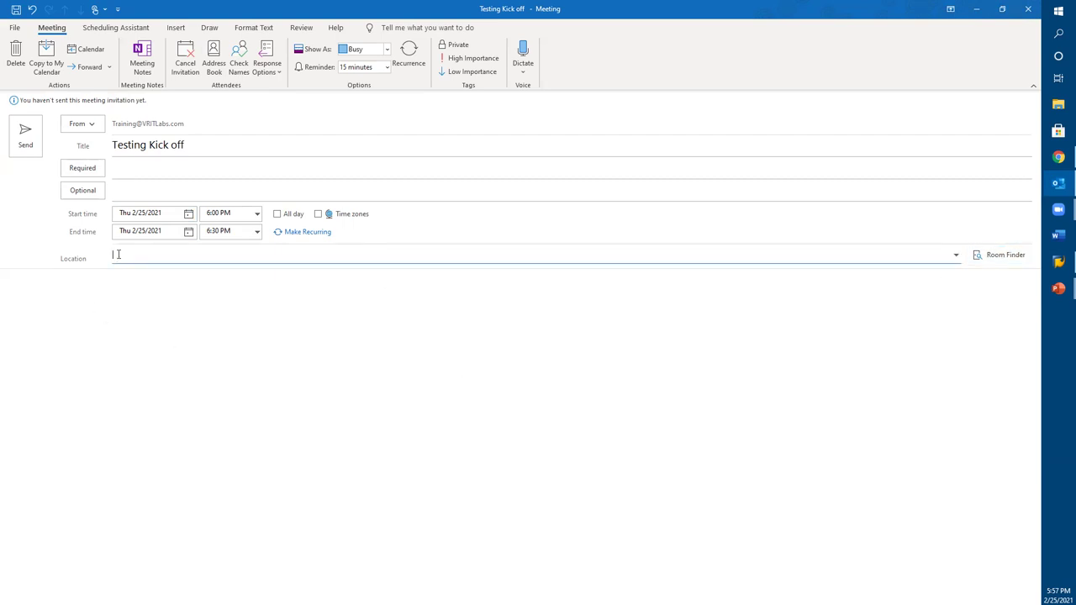
{"action": "type", "text": "Zoom"}
{"action": "left_click", "coordinate": [91, 313]}
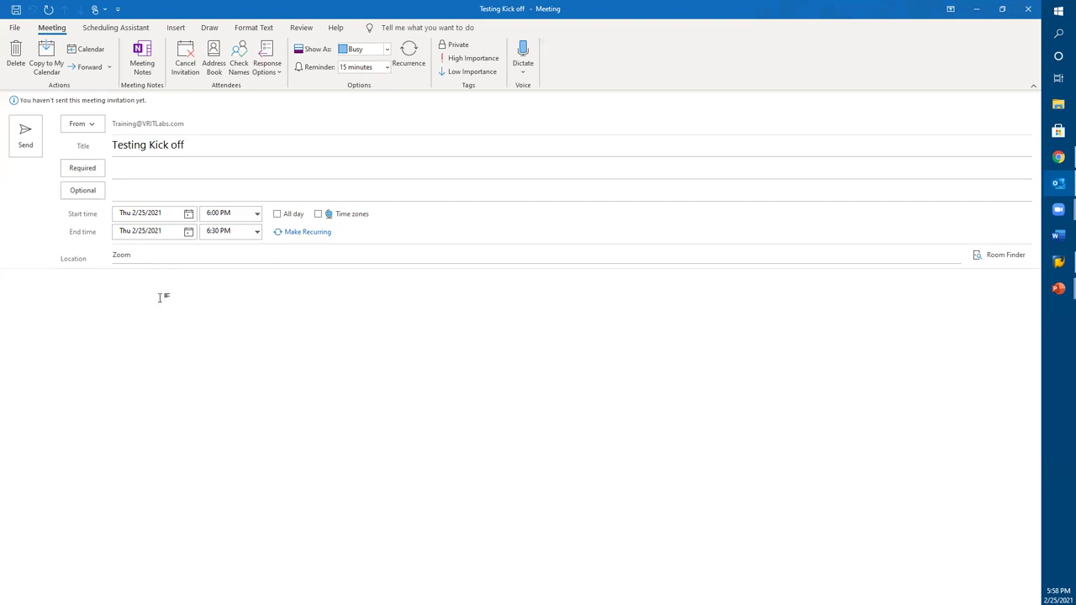
{"action": "left_click", "coordinate": [143, 257]}
{"action": "key", "text": "BackSpace"}
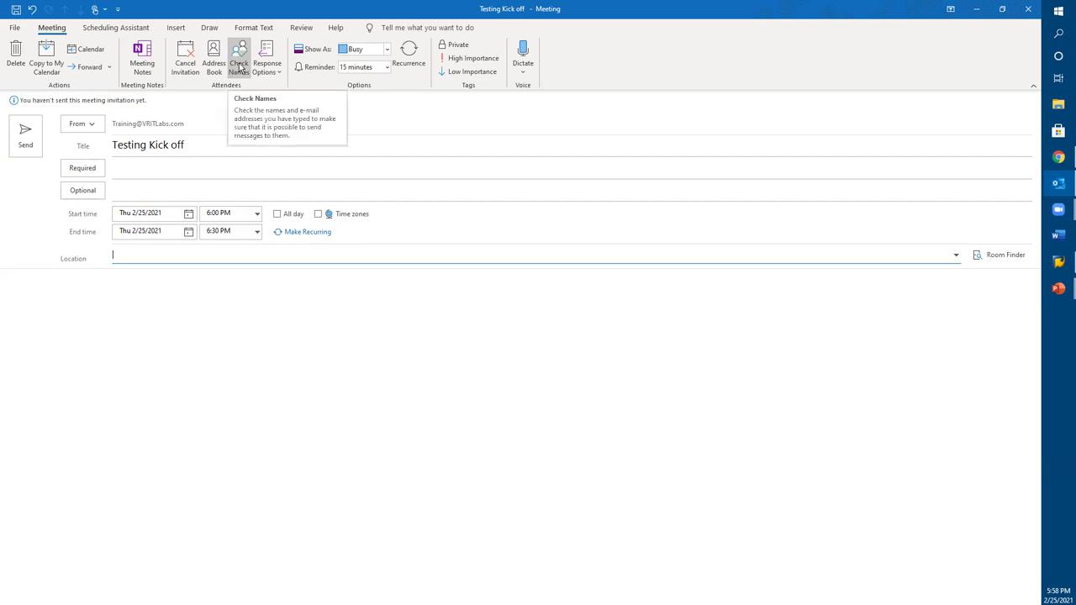
{"action": "left_click", "coordinate": [85, 315]}
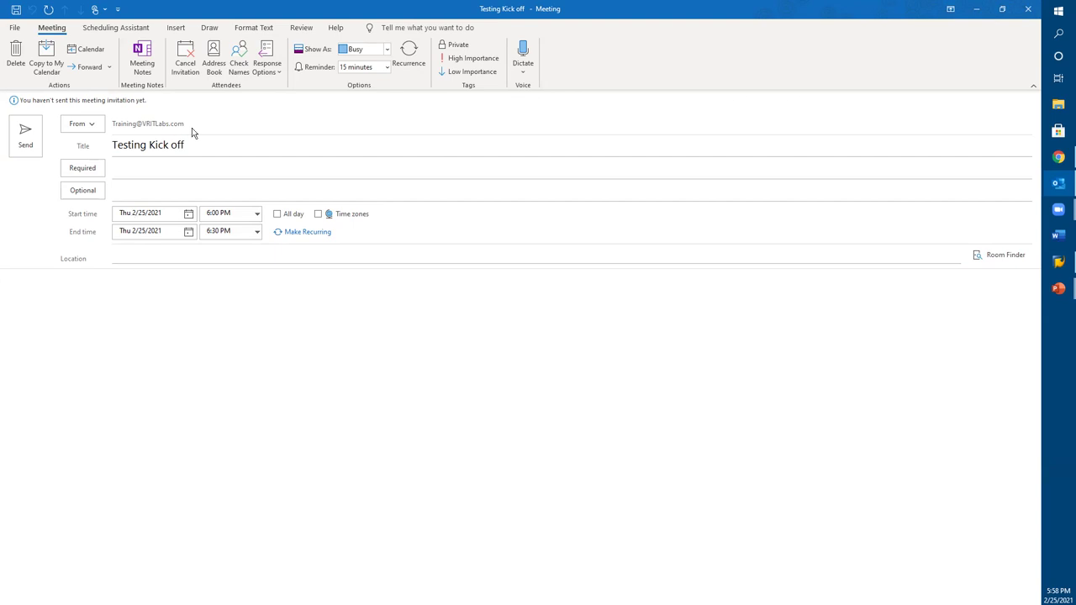
Step: Add a contact from the Recent People list as a required attendee of Testing Kick off
{"action": "left_click", "coordinate": [175, 28]}
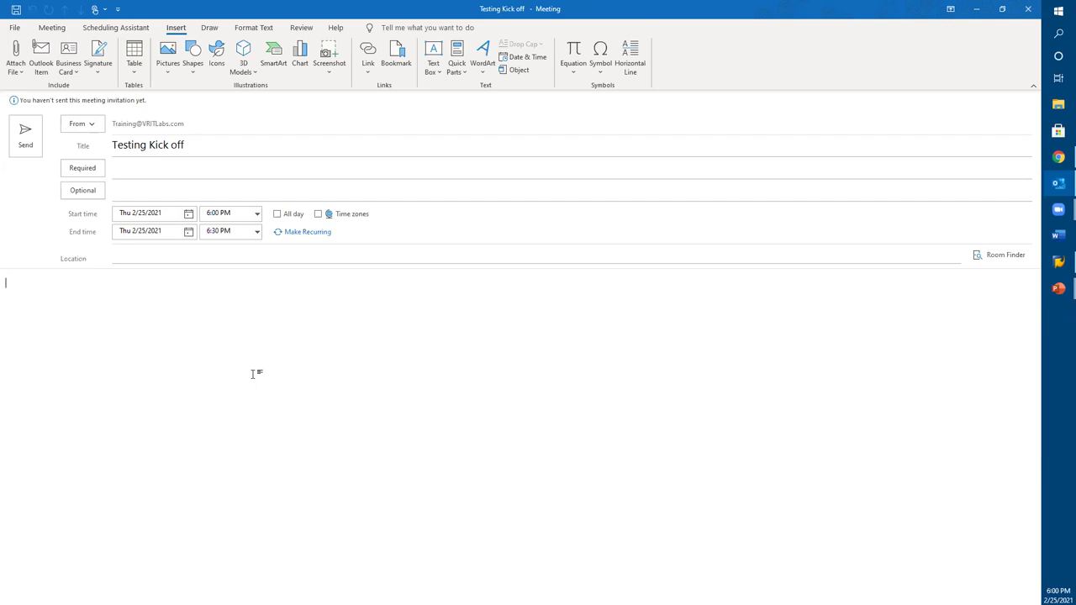
{"action": "left_click", "coordinate": [119, 166]}
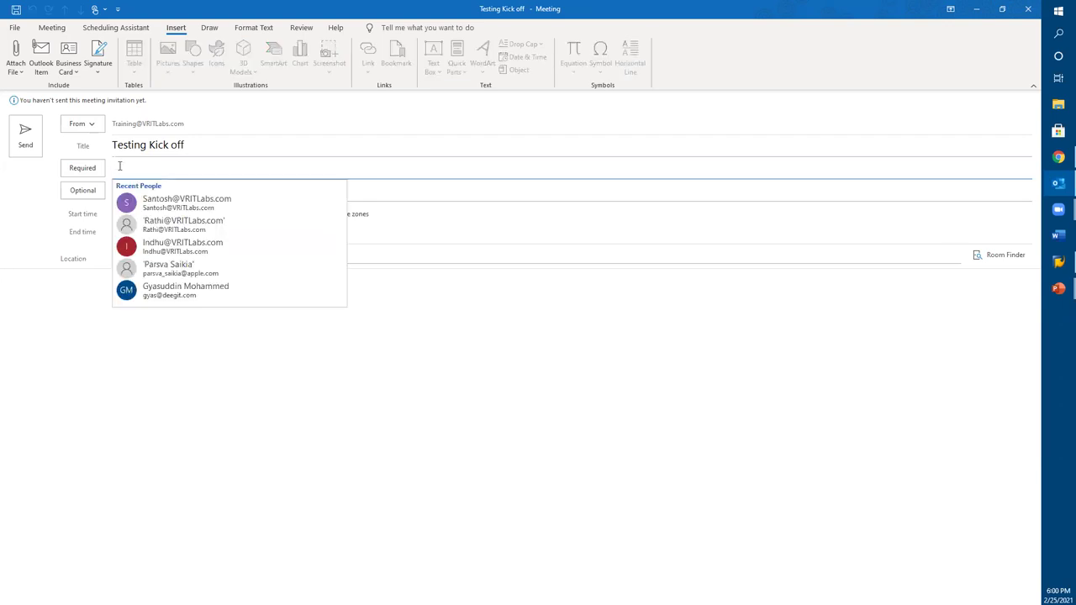
{"action": "left_click", "coordinate": [168, 202]}
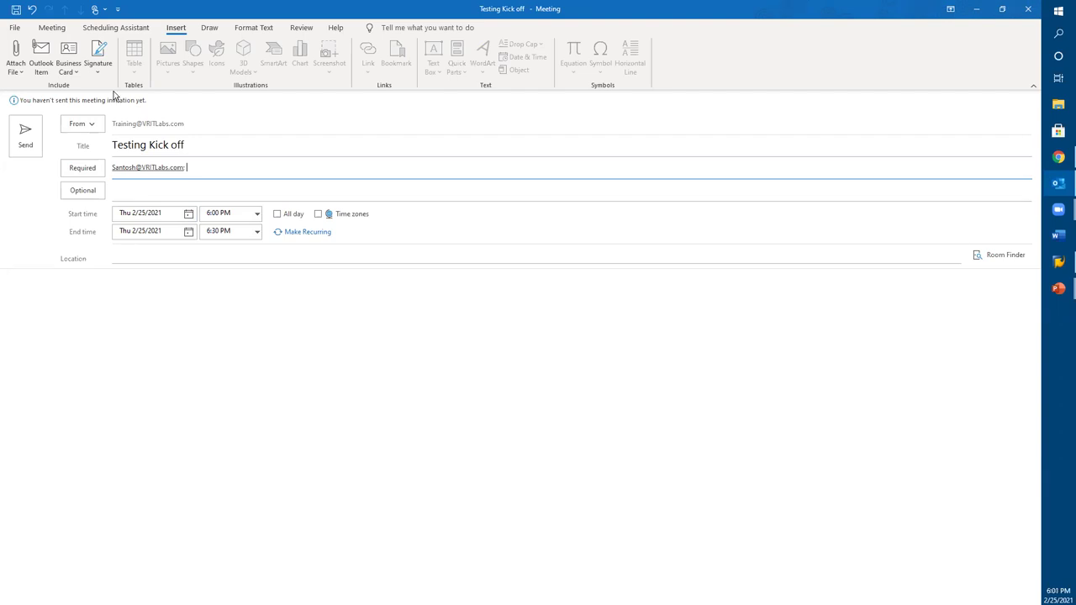
Step: Open the Scheduling Assistant and view, then close, the first attendee's contact card
{"action": "left_click", "coordinate": [113, 29]}
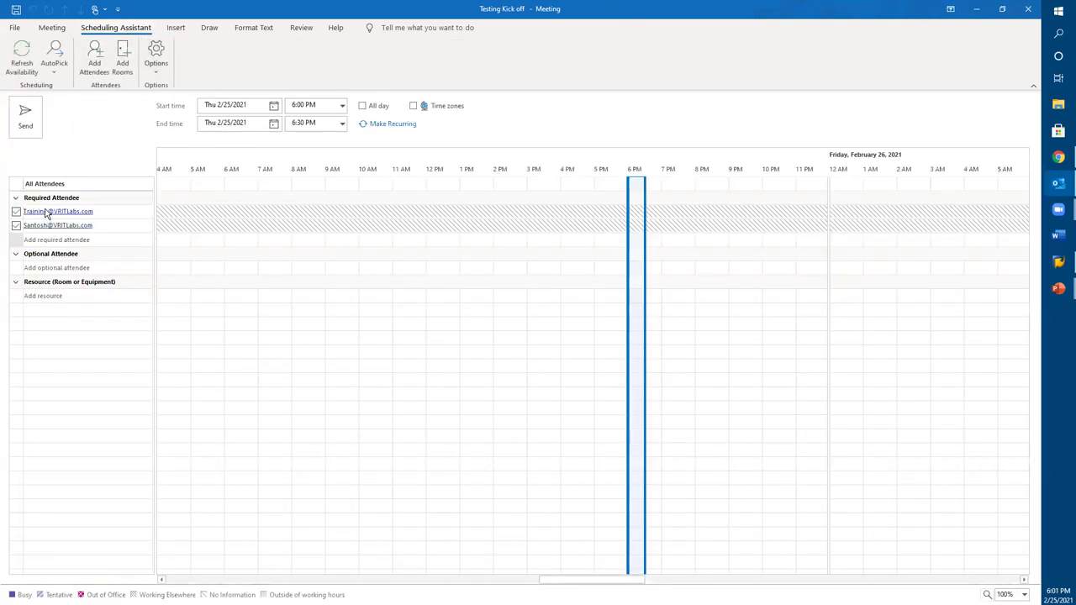
{"action": "mouse_move", "coordinate": [43, 216]}
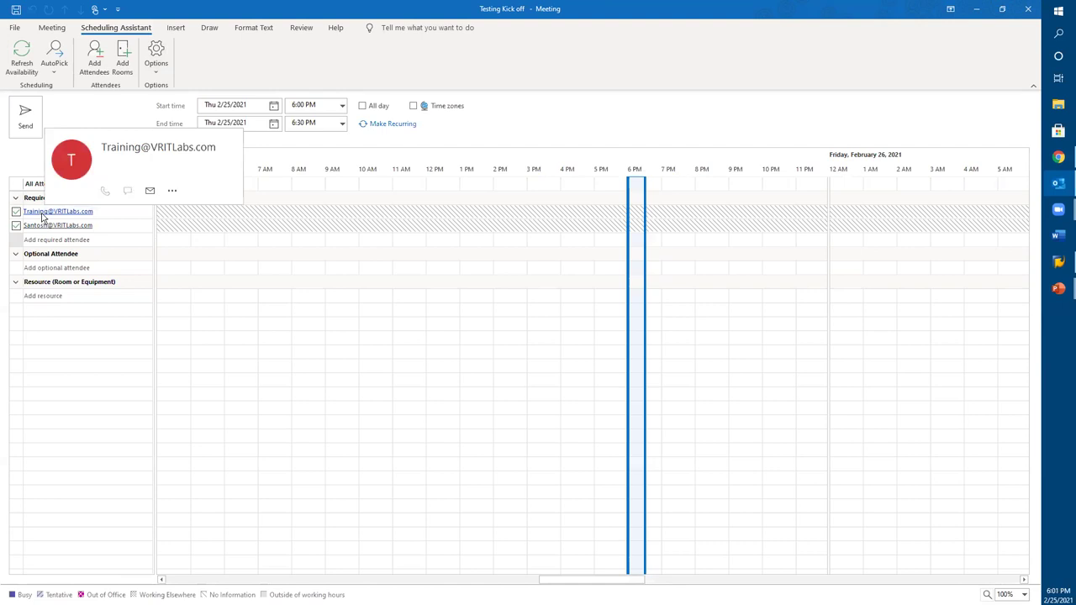
{"action": "left_click", "coordinate": [43, 217]}
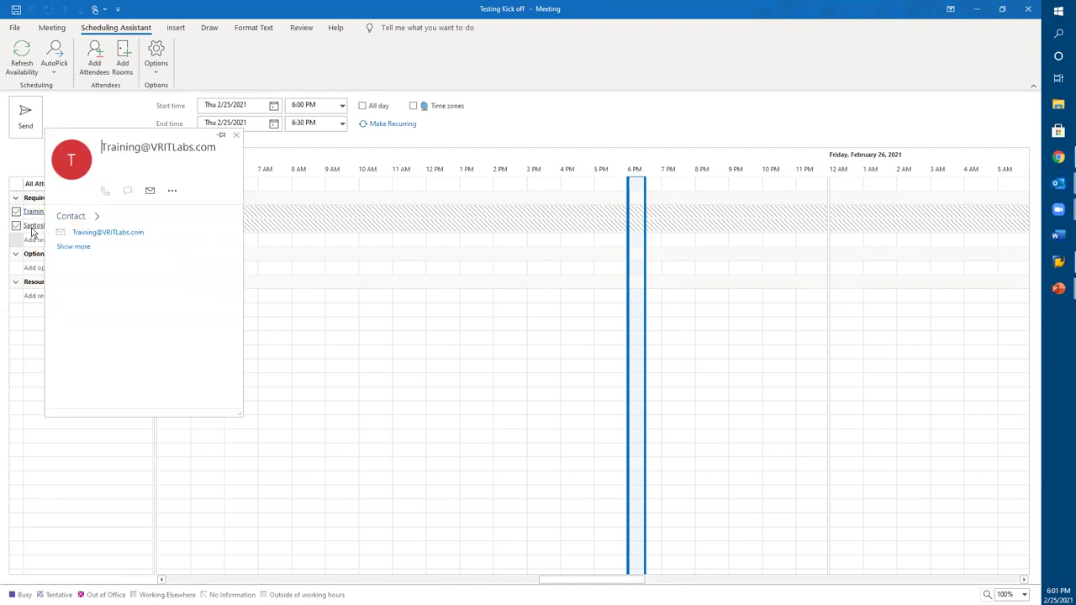
{"action": "left_click", "coordinate": [543, 102]}
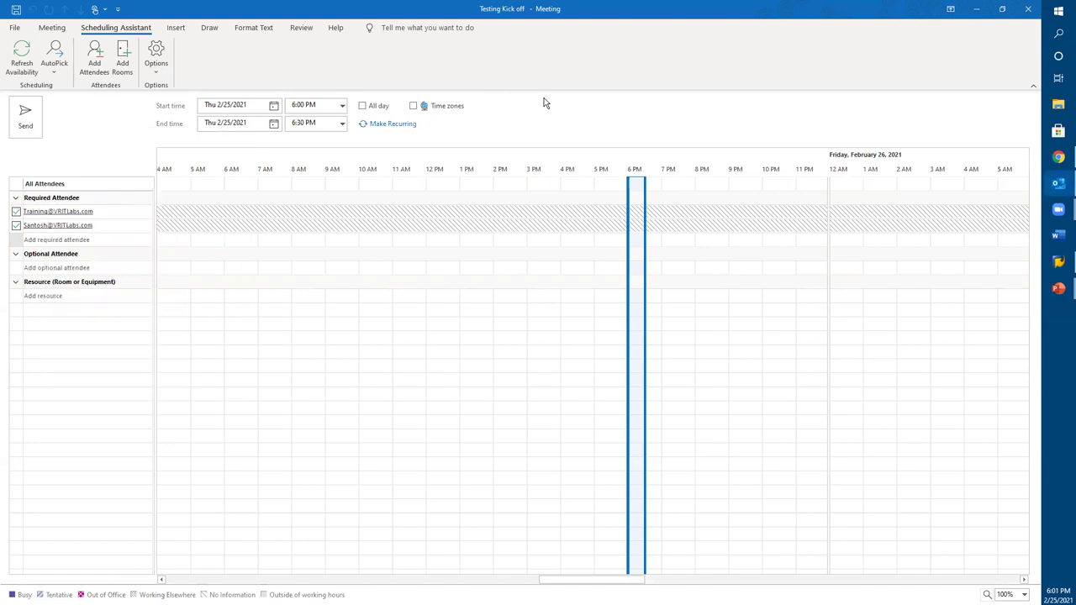
{"action": "mouse_move", "coordinate": [231, 220]}
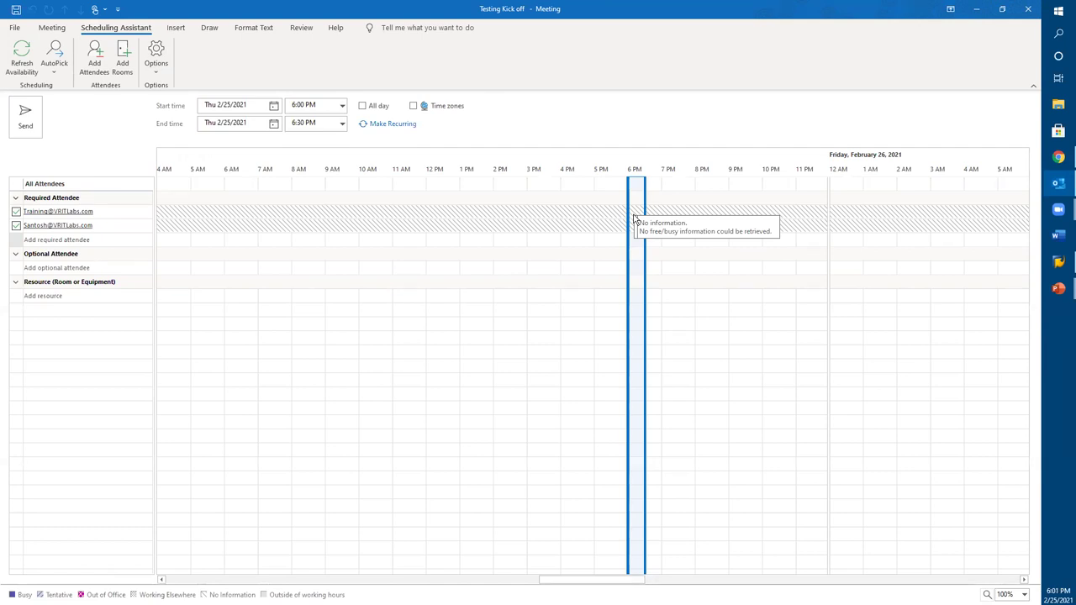
Step: Move the meeting to the 12:30–1:00 PM slot and return to the Meeting form
{"action": "left_click", "coordinate": [444, 219]}
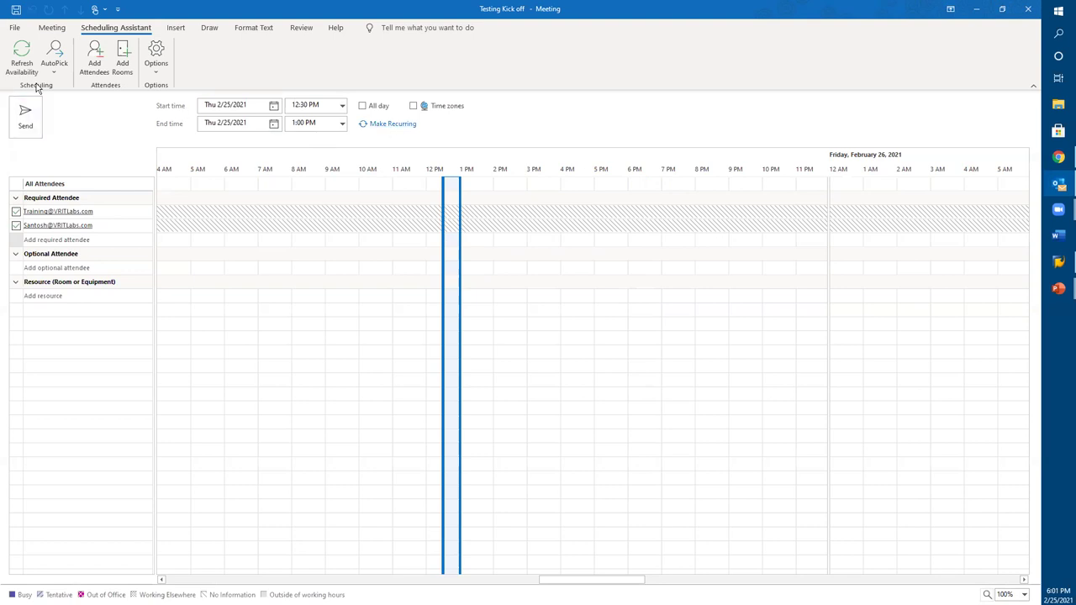
{"action": "left_click", "coordinate": [157, 79]}
{"action": "left_click", "coordinate": [290, 56]}
{"action": "left_click", "coordinate": [52, 28]}
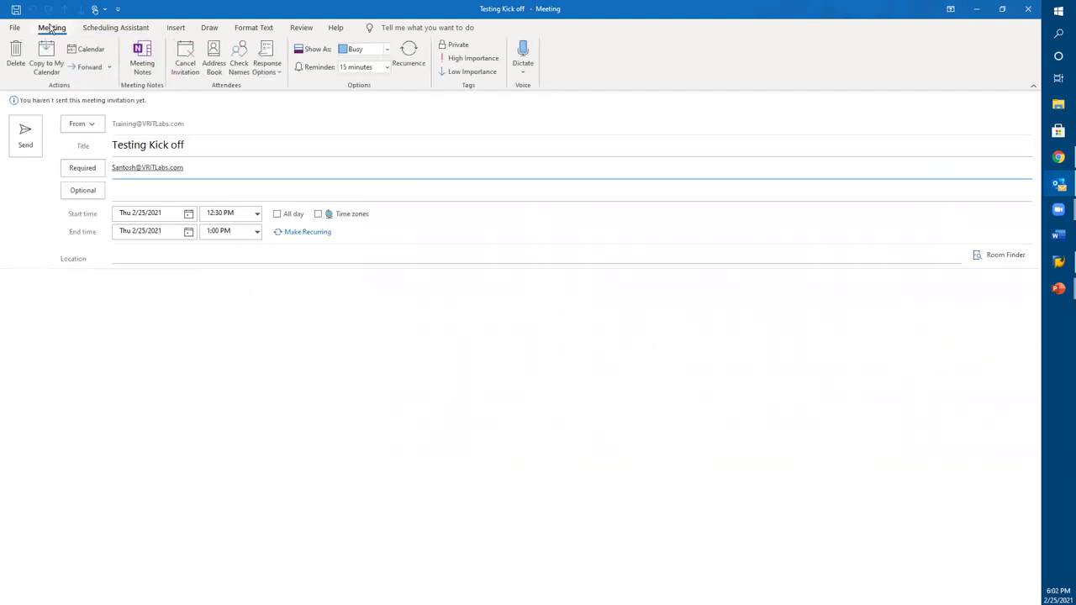
{"action": "left_click", "coordinate": [296, 232]}
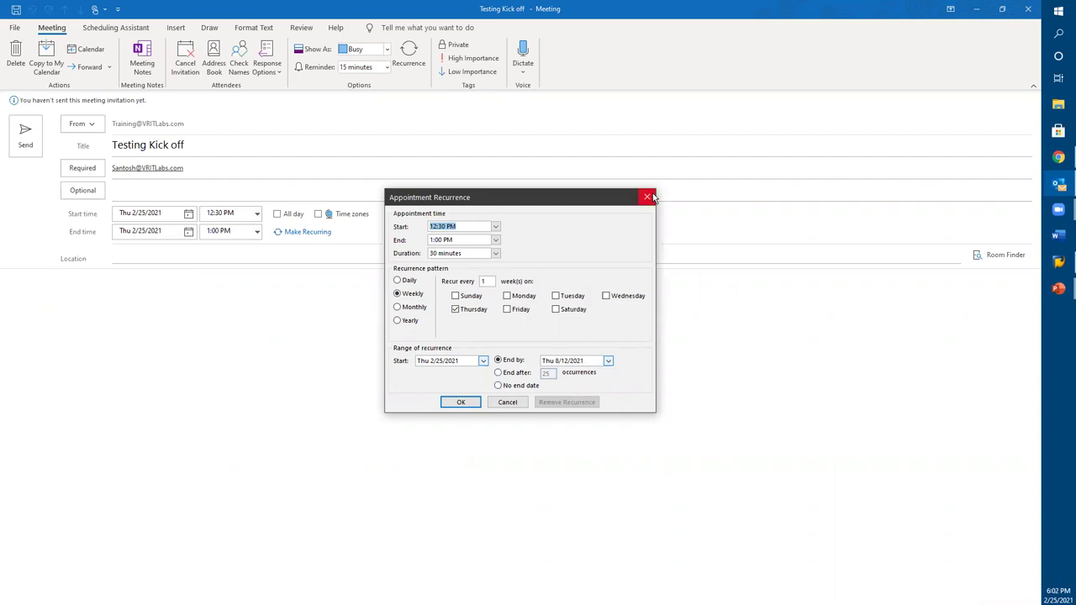
{"action": "left_click", "coordinate": [648, 197]}
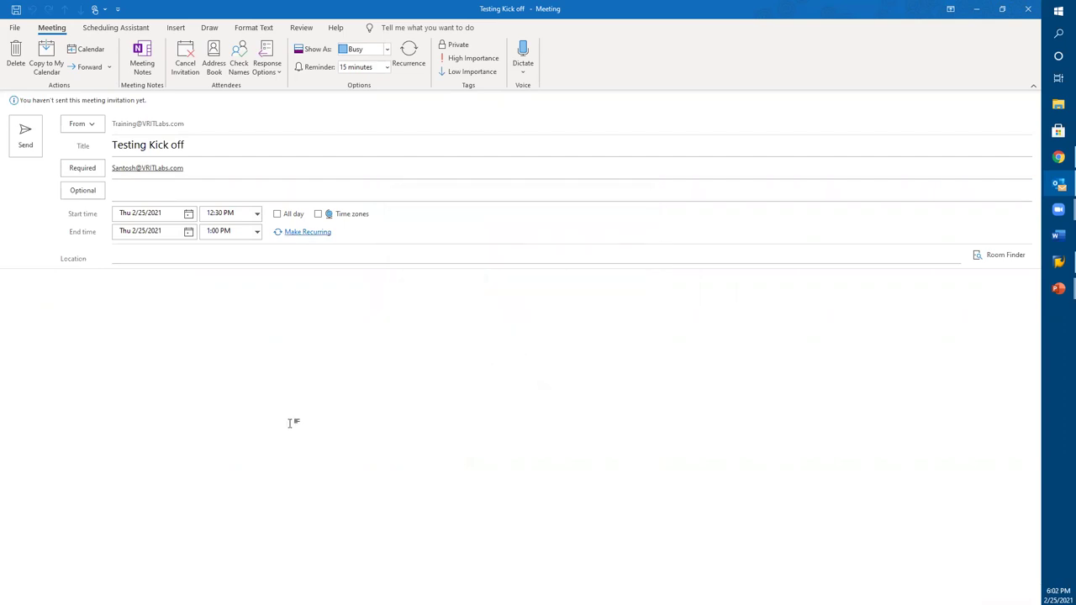
{"action": "left_click", "coordinate": [271, 77]}
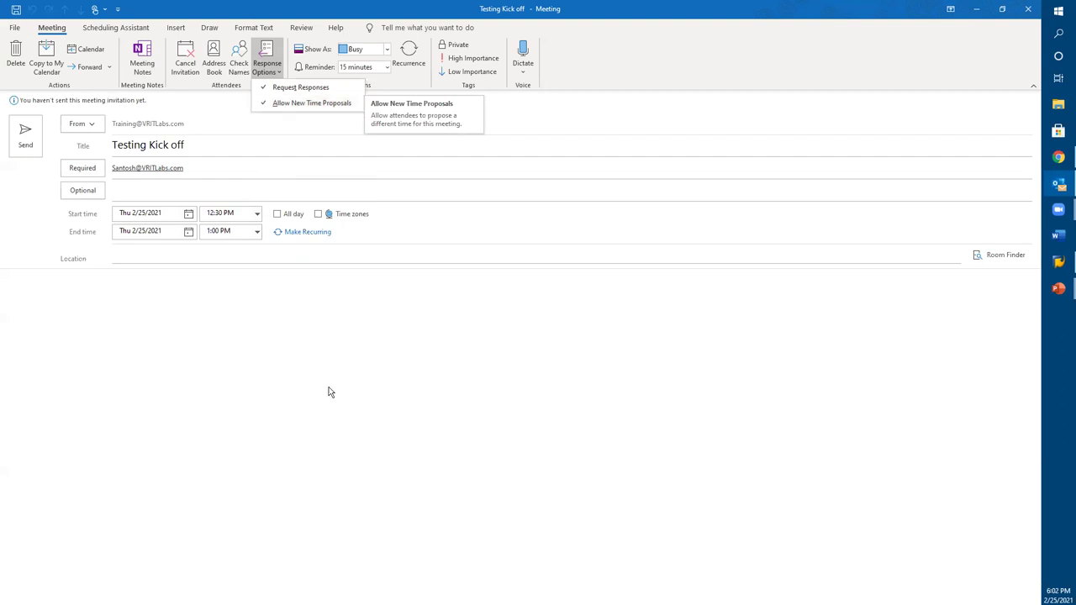
{"action": "left_click", "coordinate": [341, 419]}
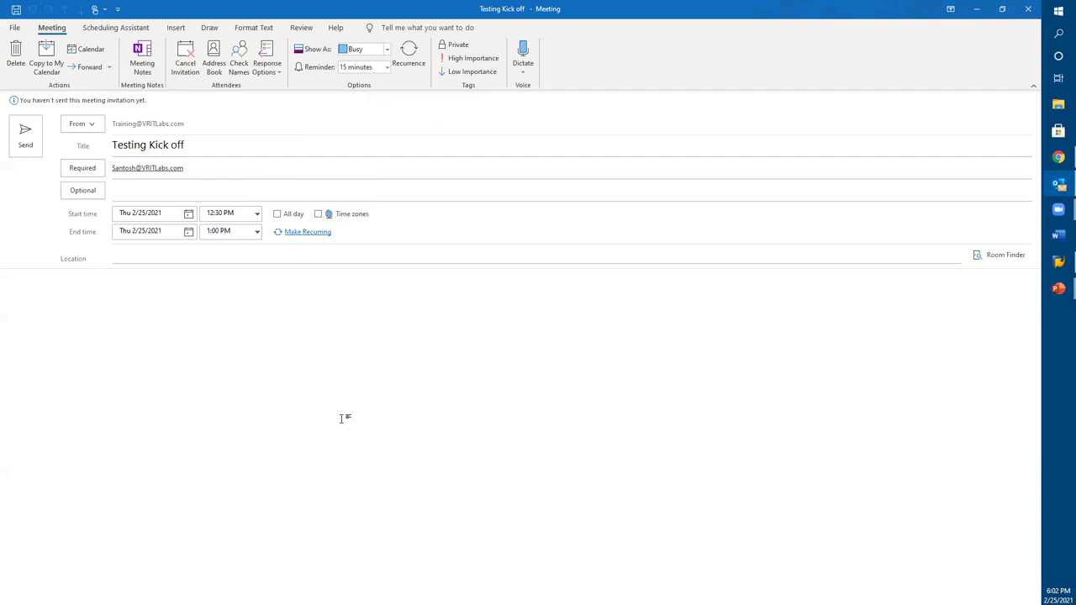
{"action": "left_click", "coordinate": [267, 72]}
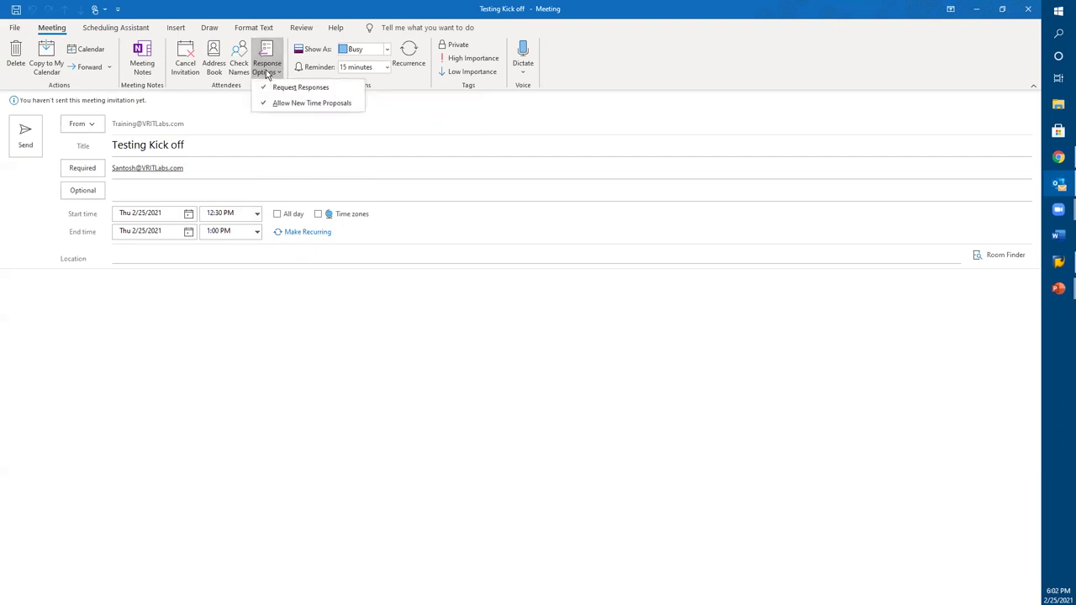
{"action": "left_click", "coordinate": [193, 171]}
{"action": "left_click", "coordinate": [193, 168]}
Step: Make the training account address the required attendee and attempt to send the invitation
{"action": "type", "text": "trai"}
{"action": "key", "text": "BackSpace"}
{"action": "key", "text": "BackSpace"}
{"action": "key", "text": "BackSpace"}
{"action": "key", "text": "BackSpace"}
{"action": "key", "text": "BackSpace"}
{"action": "key", "text": "BackSpace"}
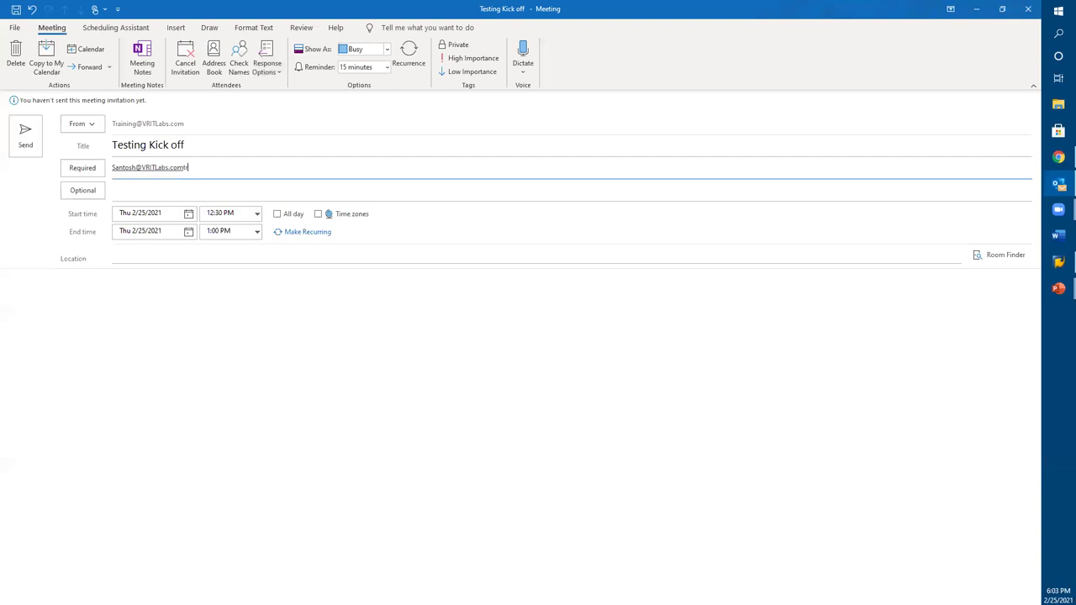
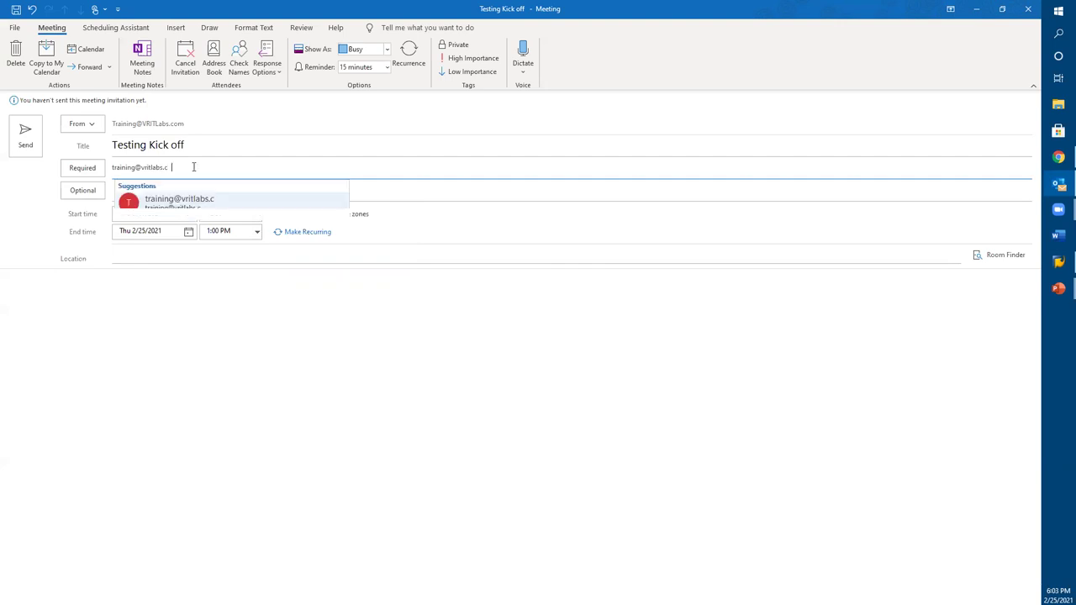
{"action": "left_click", "coordinate": [185, 198]}
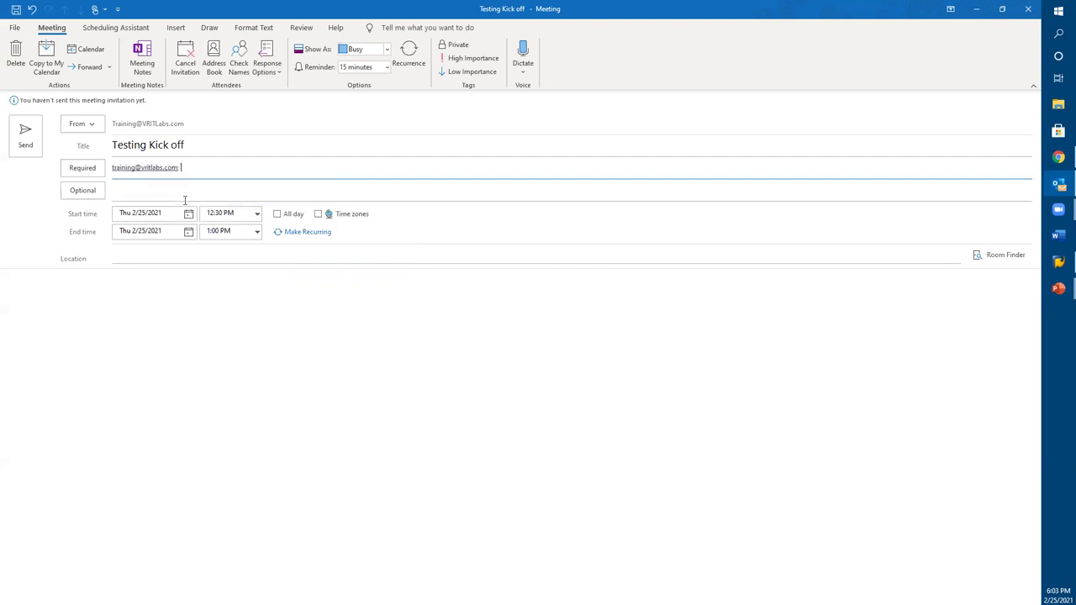
{"action": "left_click", "coordinate": [220, 213]}
{"action": "left_click", "coordinate": [22, 134]}
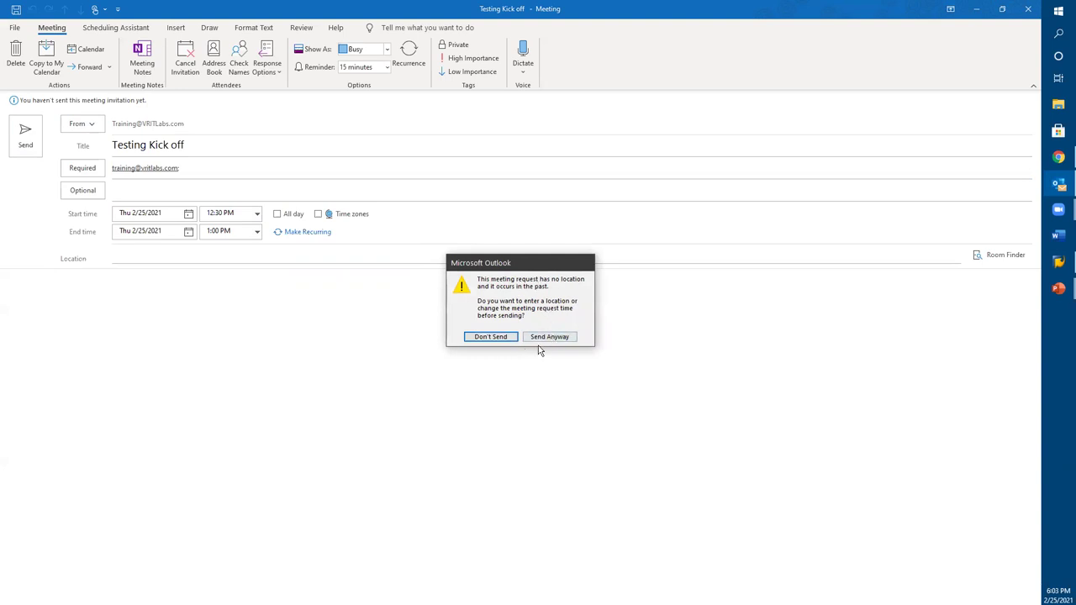
Step: Cancel the past-time send, set the start to 7:00 PM, and hold off sending again
{"action": "left_click", "coordinate": [491, 336]}
{"action": "left_click", "coordinate": [257, 214]}
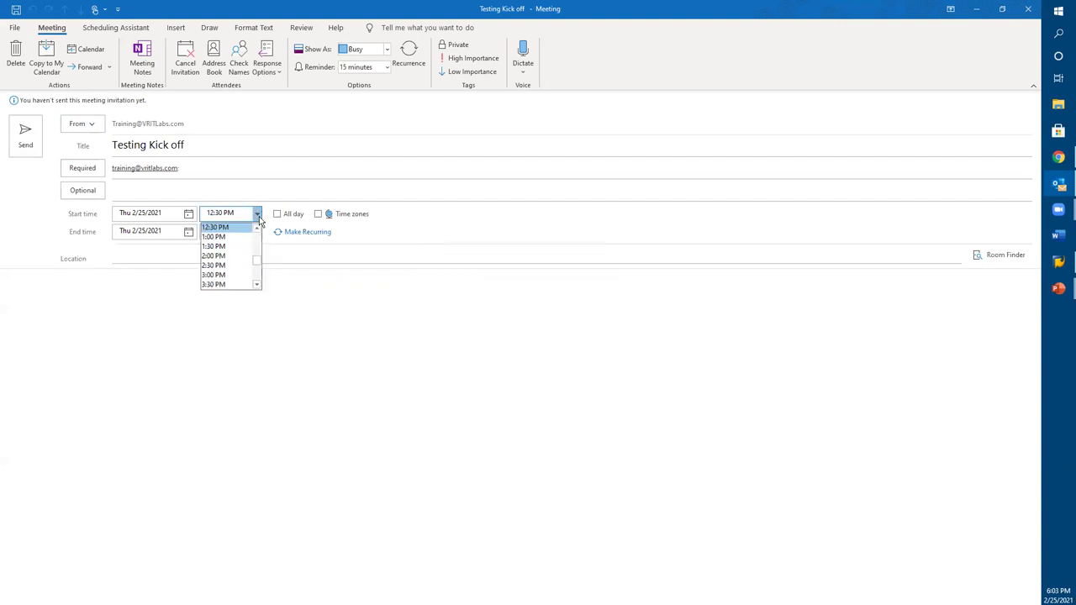
{"action": "left_click", "coordinate": [258, 272]}
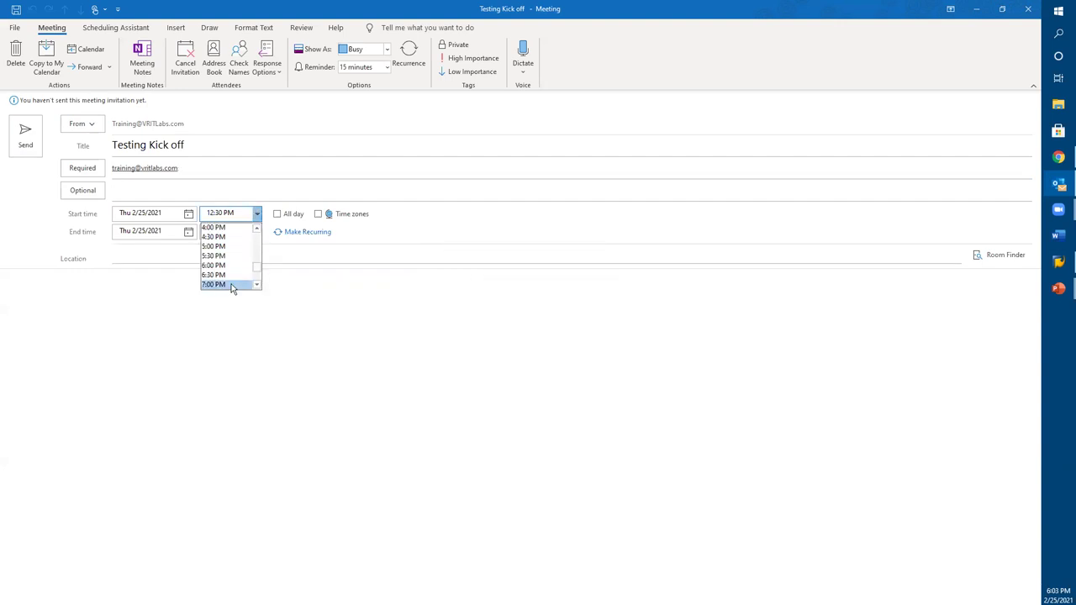
{"action": "left_click", "coordinate": [232, 286]}
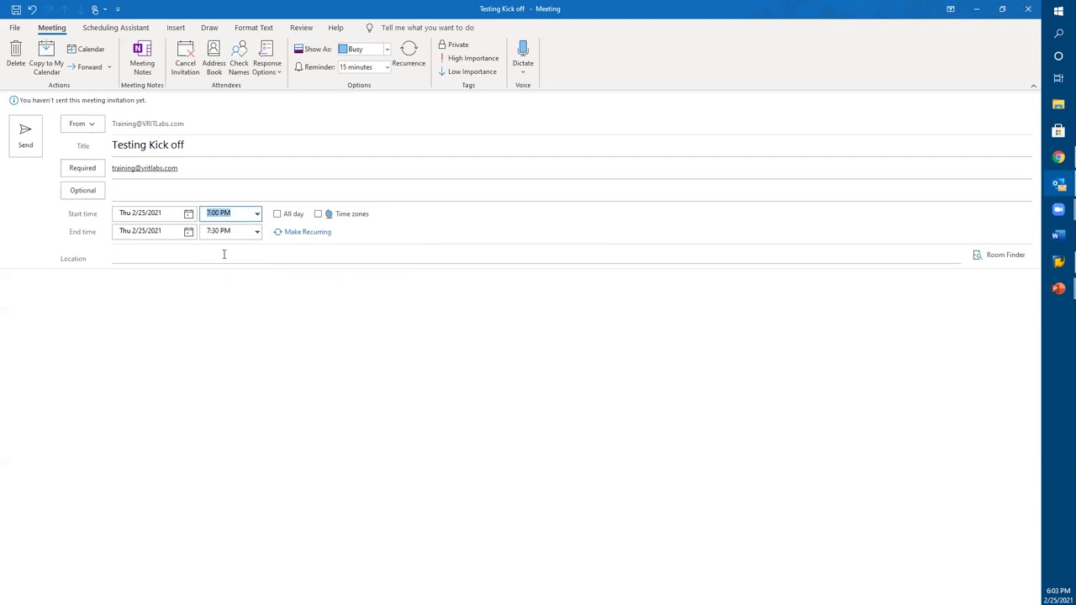
{"action": "left_click", "coordinate": [25, 141]}
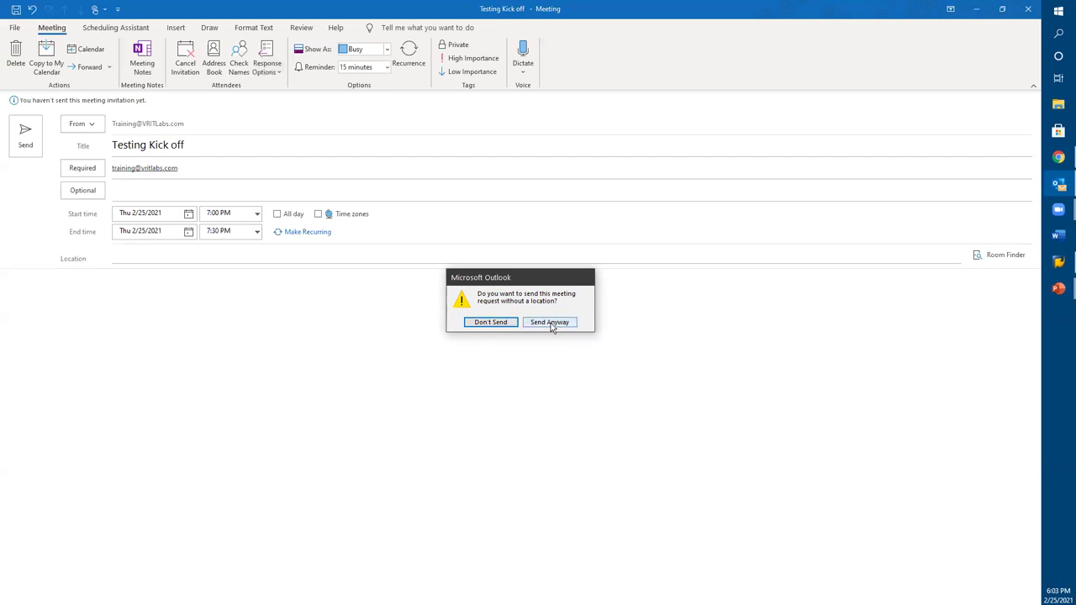
{"action": "left_click", "coordinate": [493, 323]}
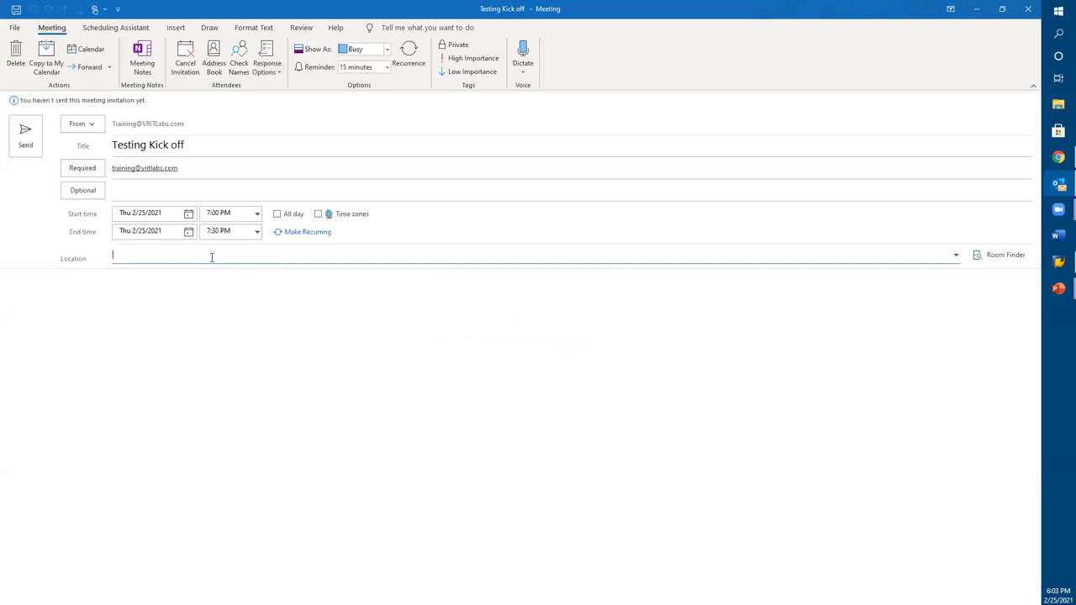
Step: Set the meeting location to Webex
{"action": "type", "text": "Zoomn"}
{"action": "key", "text": "BackSpace"}
{"action": "key", "text": "BackSpace"}
{"action": "key", "text": "BackSpace"}
{"action": "key", "text": "BackSpace"}
{"action": "key", "text": "BackSpace"}
{"action": "type", "text": "Webex"}
Step: Add a 'put the webex link here...' note to the body, send, and update your calendar
{"action": "left_click", "coordinate": [165, 291]}
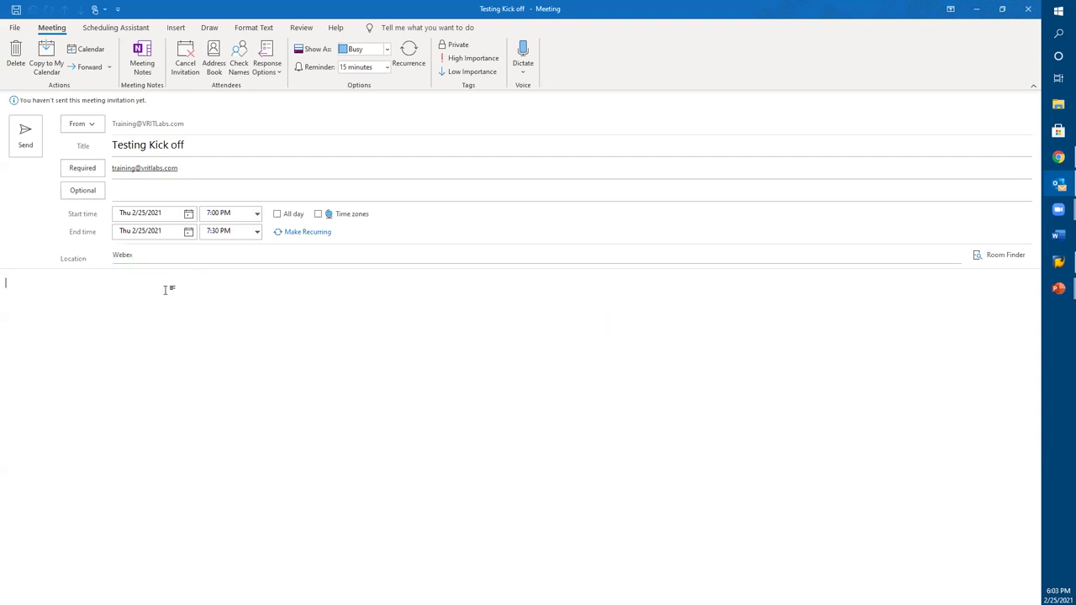
{"action": "type", "text": "o"}
{"action": "key", "text": "BackSpace"}
{"action": "type", "text": "Pvt t"}
{"action": "key", "text": "BackSpace"}
{"action": "key", "text": "BackSpace"}
{"action": "key", "text": "BackSpace"}
{"action": "key", "text": "BackSpace"}
{"action": "type", "text": "le"}
{"action": "key", "text": "BackSpace"}
{"action": "key", "text": "BackSpace"}
{"action": "type", "text": "t the webex link here..."}
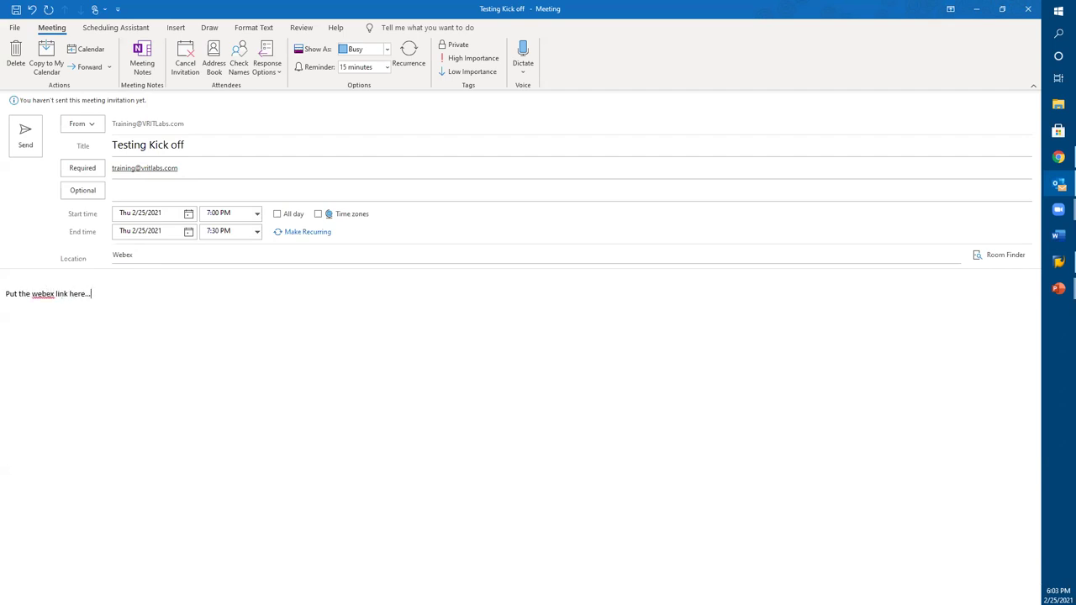
{"action": "left_click", "coordinate": [25, 136]}
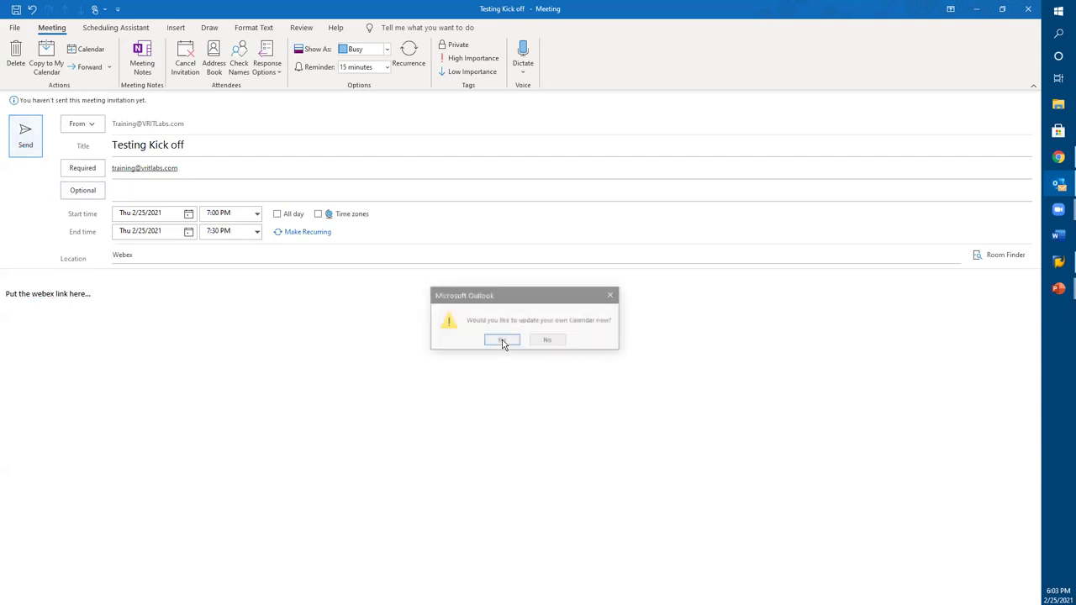
{"action": "left_click", "coordinate": [503, 340]}
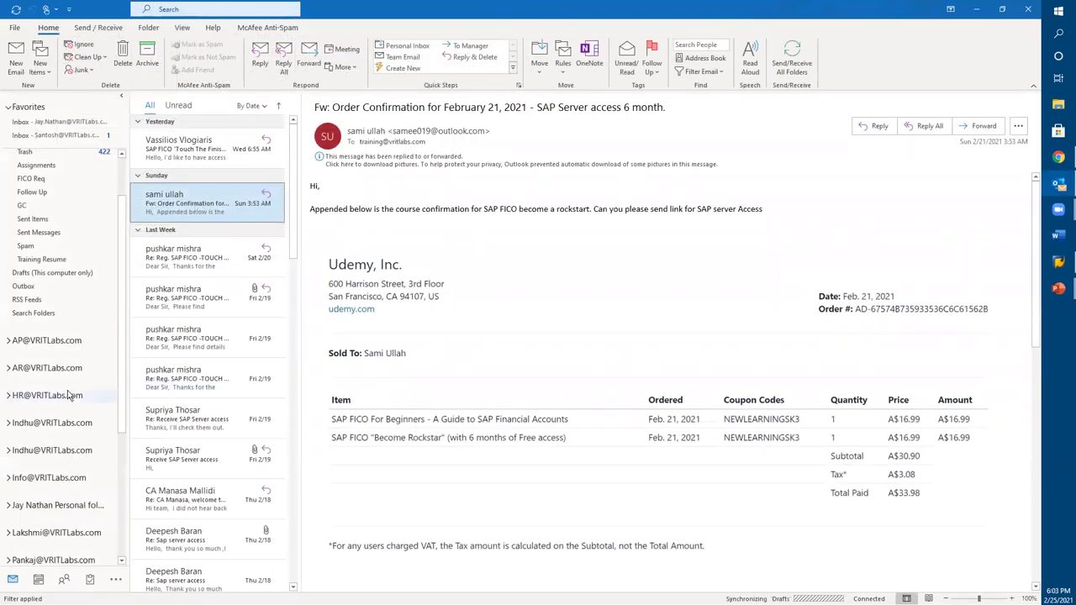
Step: Select the SAP FICO course access request message and check for new mail
{"action": "mouse_move", "coordinate": [41, 580]}
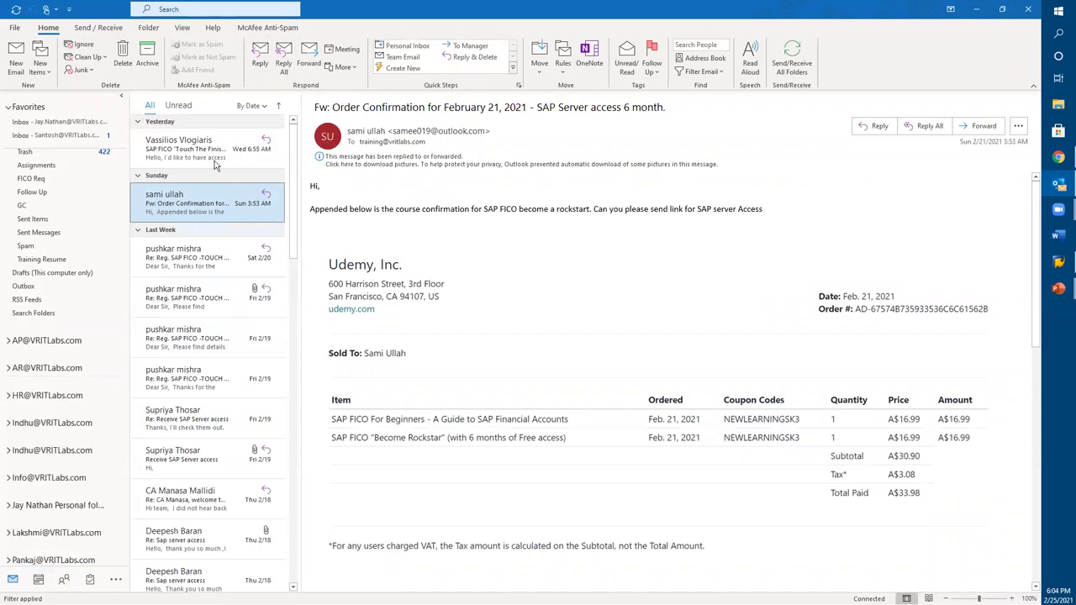
{"action": "left_click", "coordinate": [185, 155]}
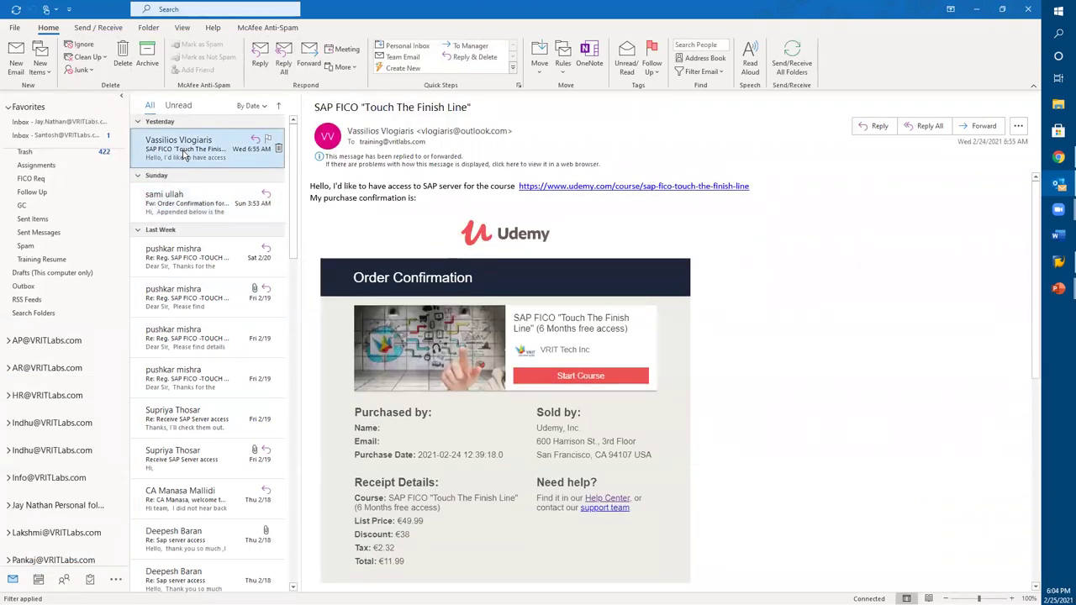
{"action": "left_click", "coordinate": [16, 9]}
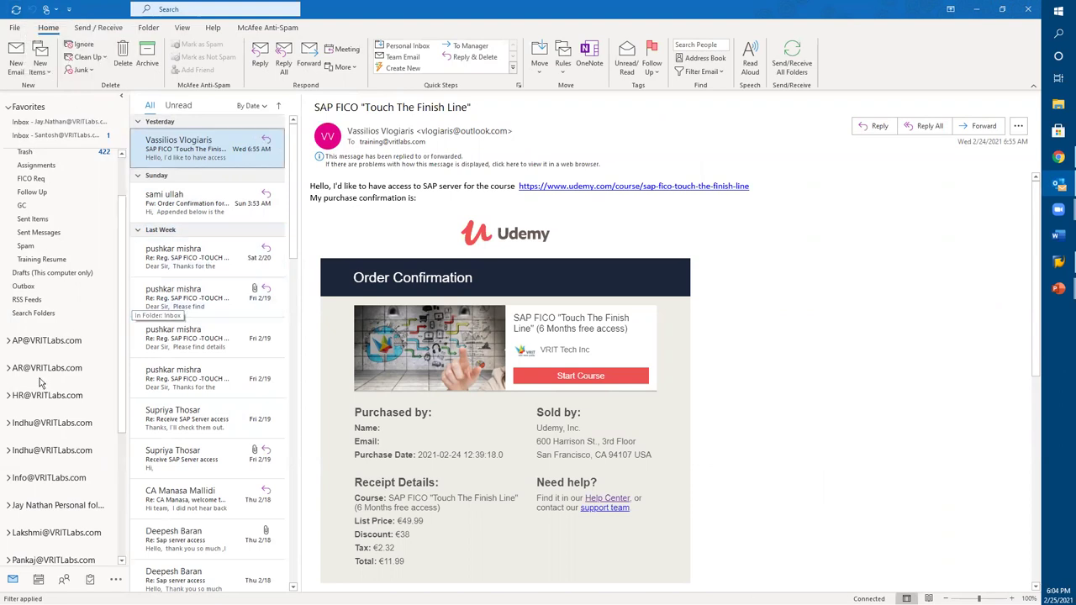
Step: Open the Training account's Inbox, check for new mail again, then switch to Calendar
{"action": "scroll", "coordinate": [32, 488], "scroll_direction": "down", "scroll_amount": 5}
{"action": "left_click", "coordinate": [21, 441]}
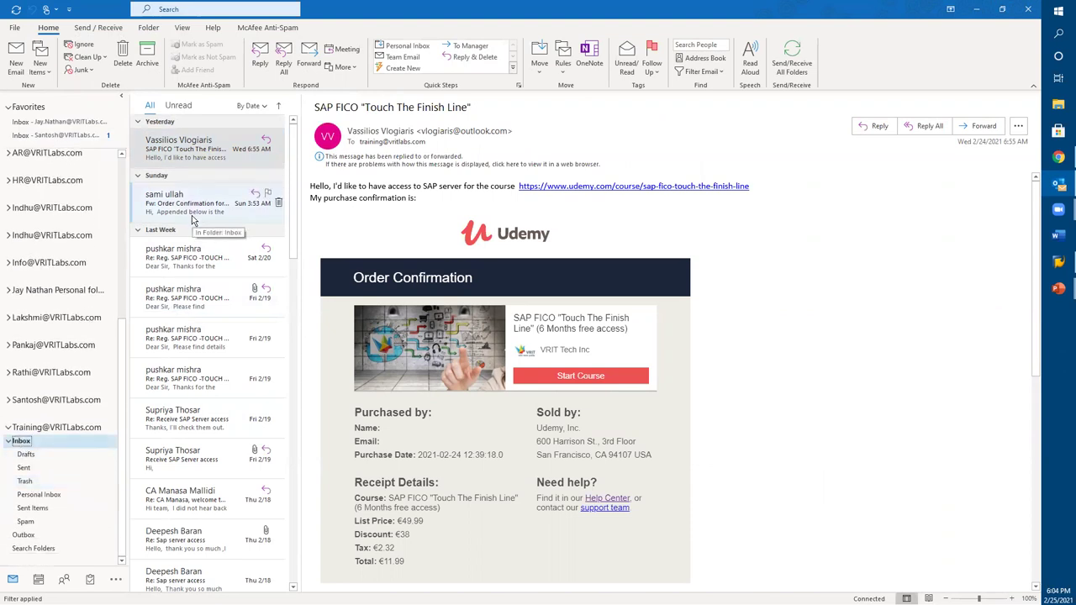
{"action": "left_click", "coordinate": [17, 9]}
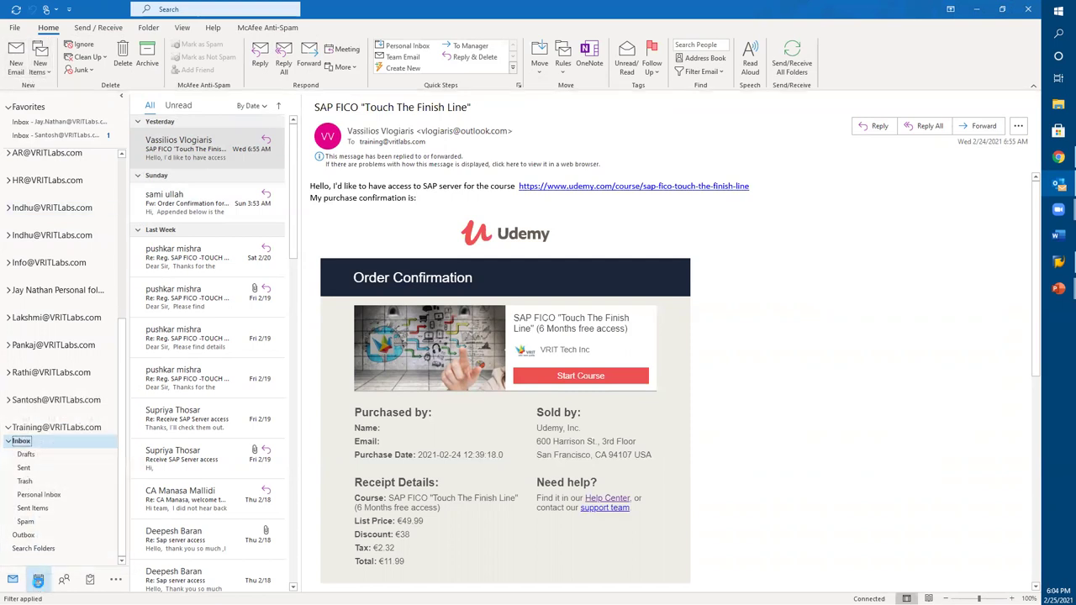
{"action": "left_click", "coordinate": [38, 582]}
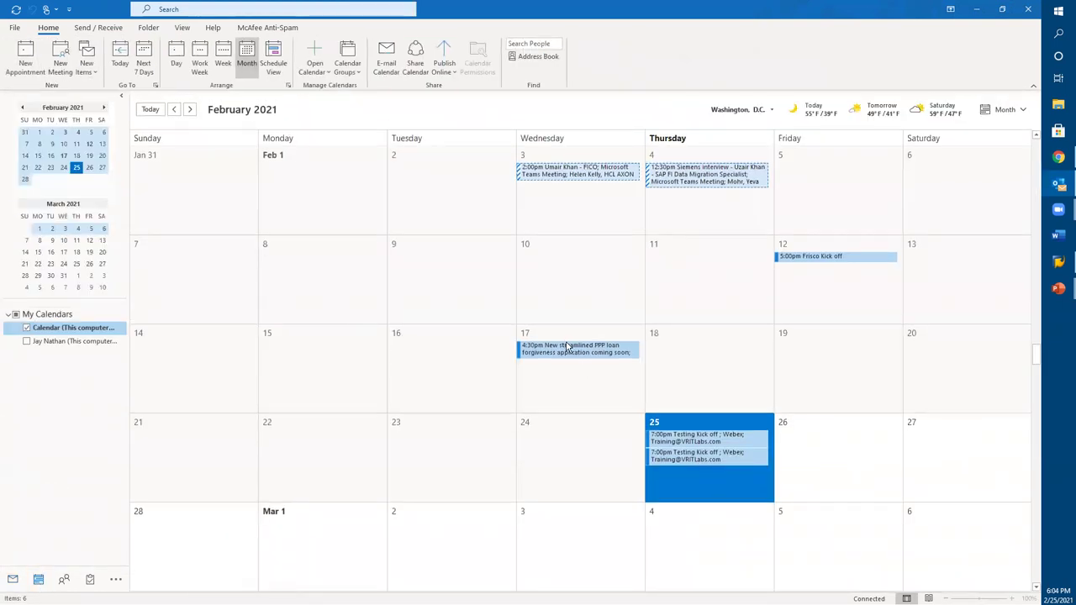
Step: Open the Testing Kick off meeting on February 25 from the month calendar
{"action": "mouse_move", "coordinate": [697, 443]}
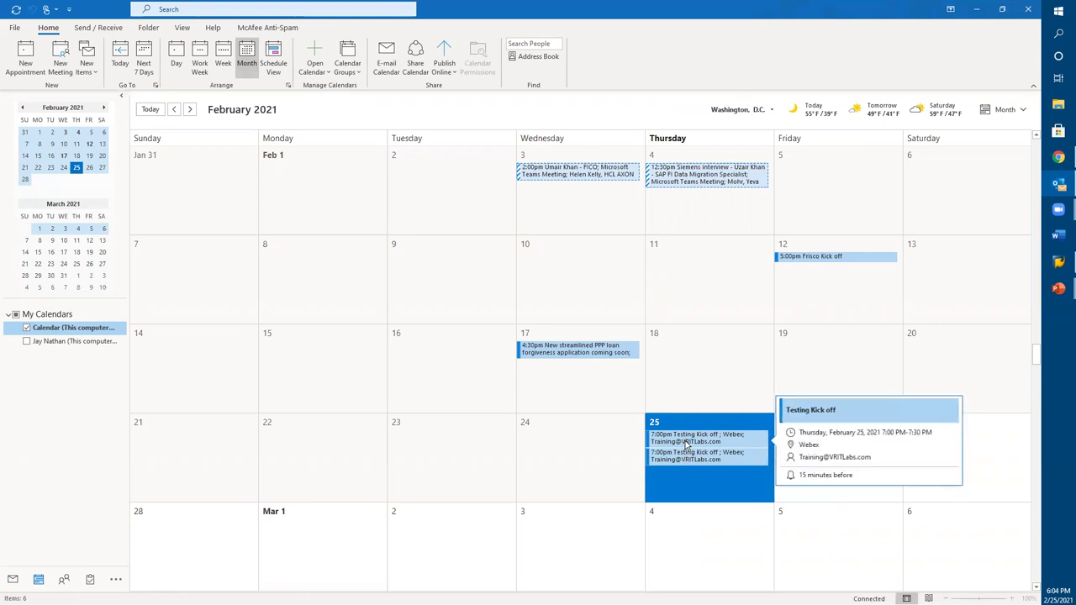
{"action": "double_click", "coordinate": [686, 440]}
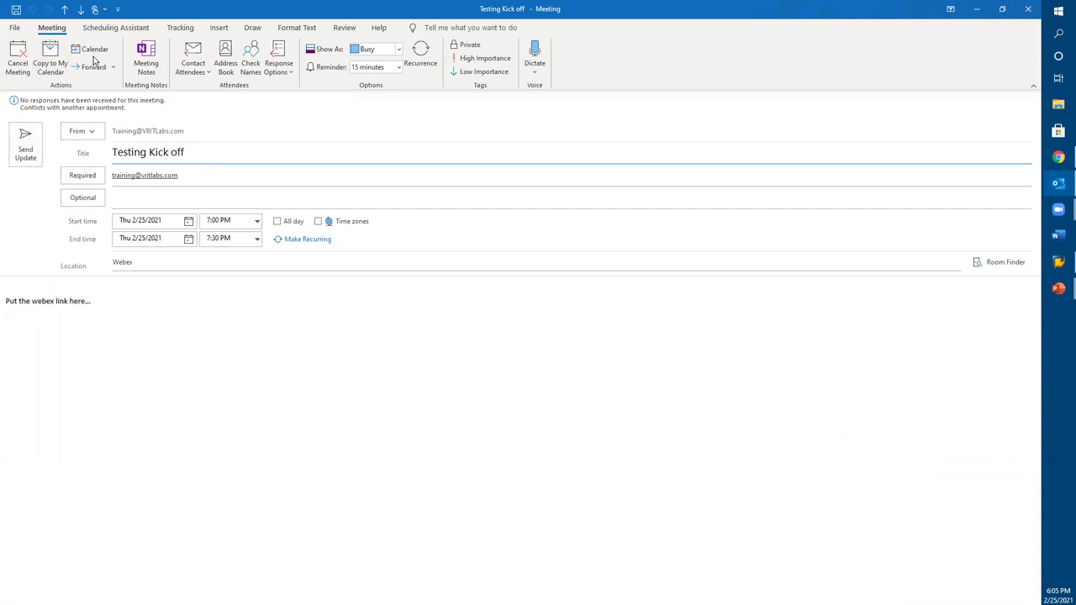
Step: Check the Scheduling Assistant, close the meeting, and select the second Testing Kick off entry
{"action": "left_click", "coordinate": [116, 27]}
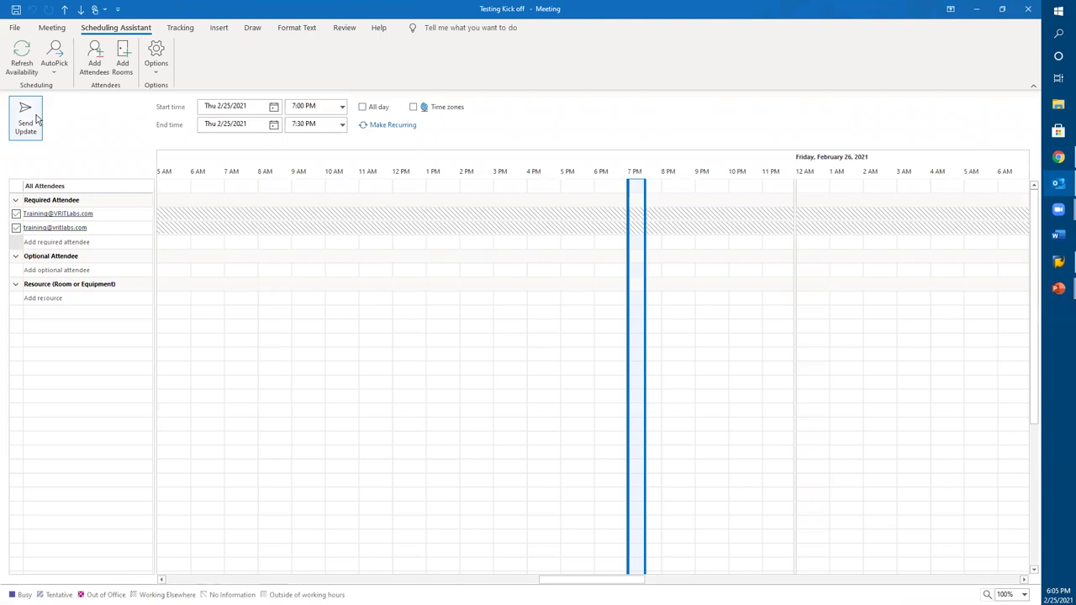
{"action": "left_click", "coordinate": [54, 29]}
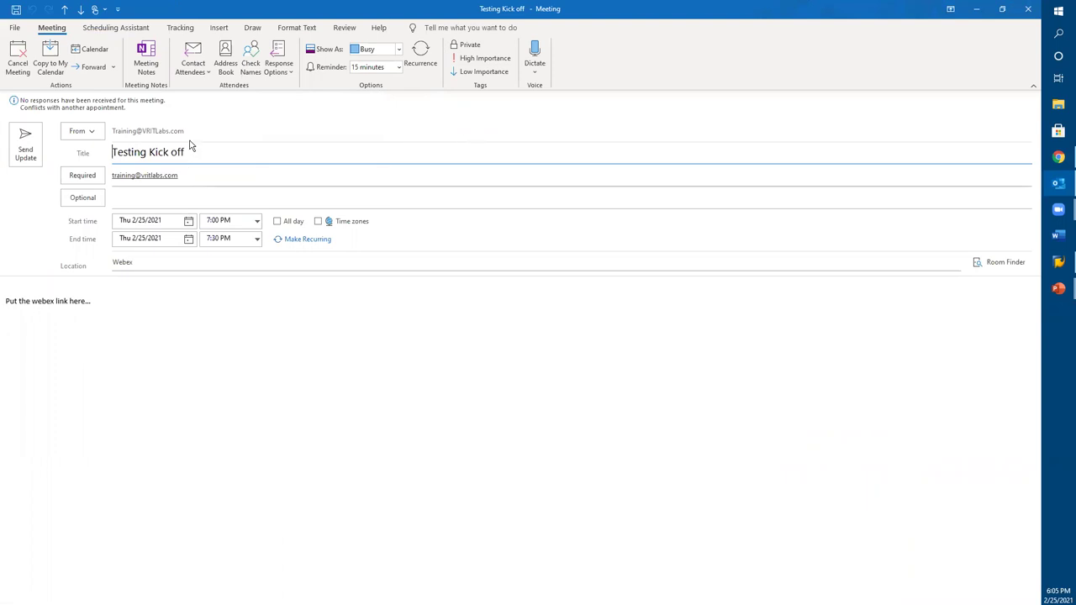
{"action": "left_click", "coordinate": [1029, 9]}
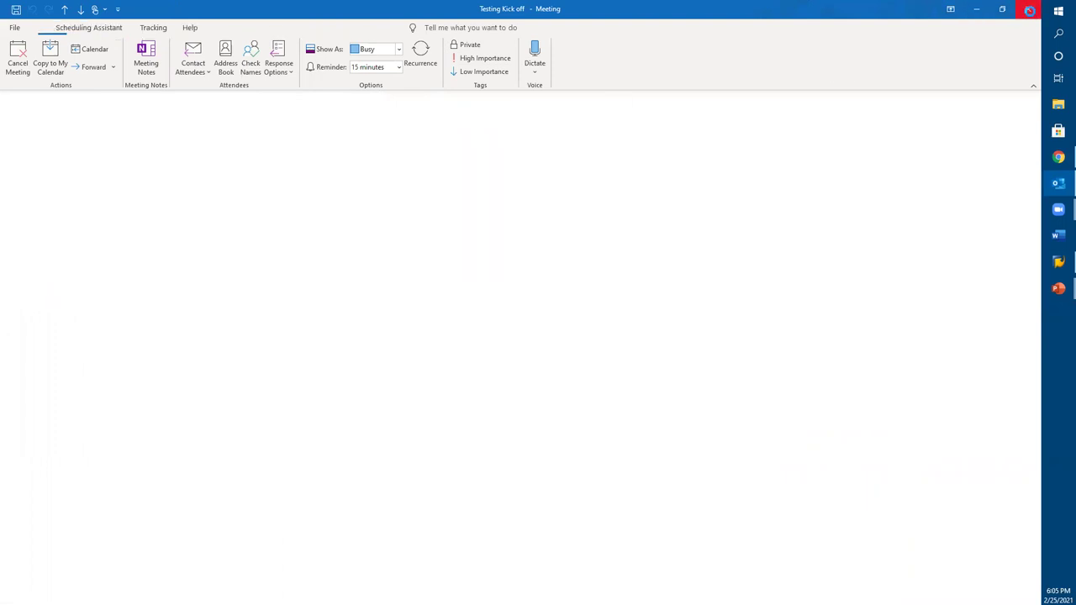
{"action": "left_click", "coordinate": [704, 454]}
Step: Open the received Testing Kick off invitation and browse its Propose New Time, Respond and Accept options
{"action": "double_click", "coordinate": [705, 454]}
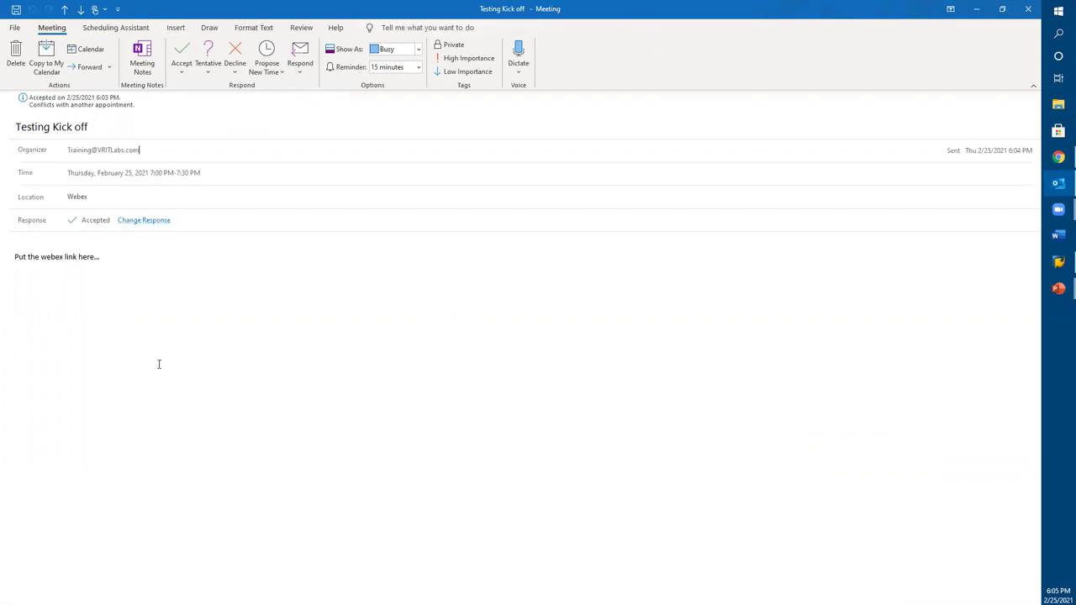
{"action": "left_click", "coordinate": [283, 71]}
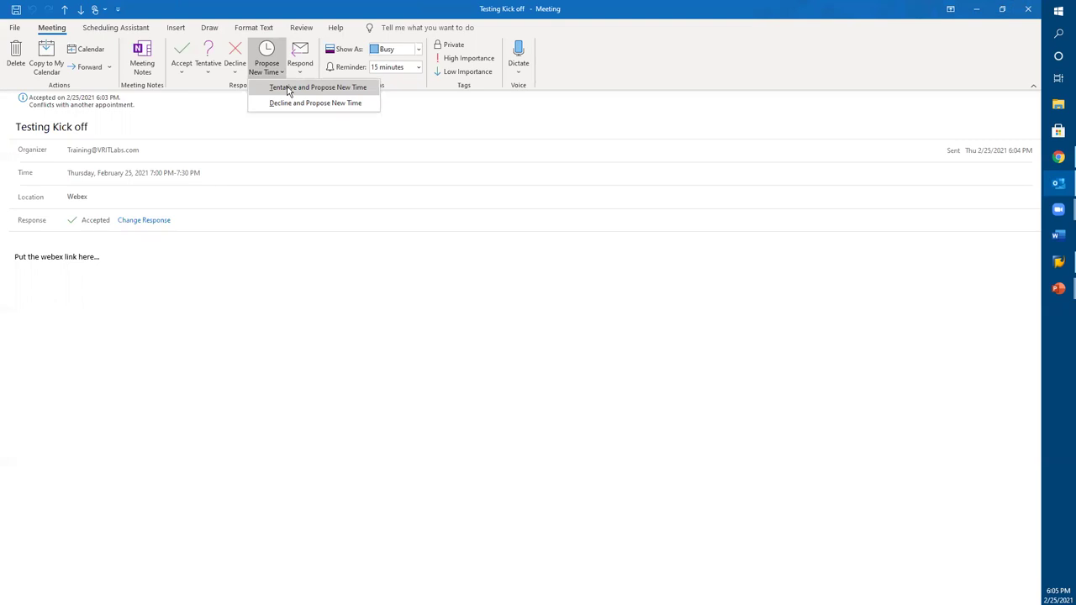
{"action": "left_click", "coordinate": [308, 286]}
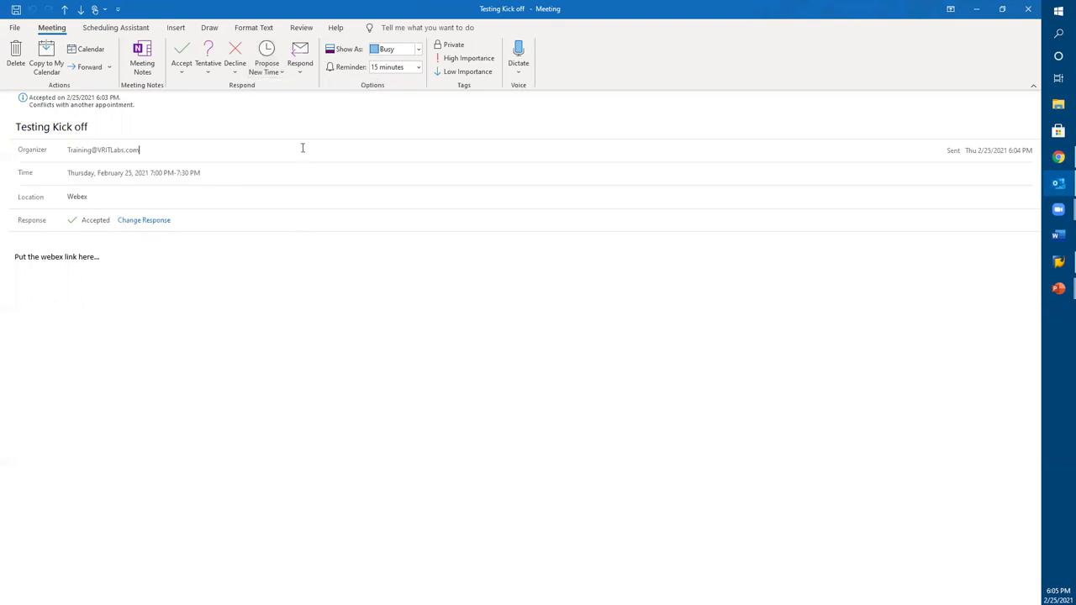
{"action": "left_click", "coordinate": [300, 74]}
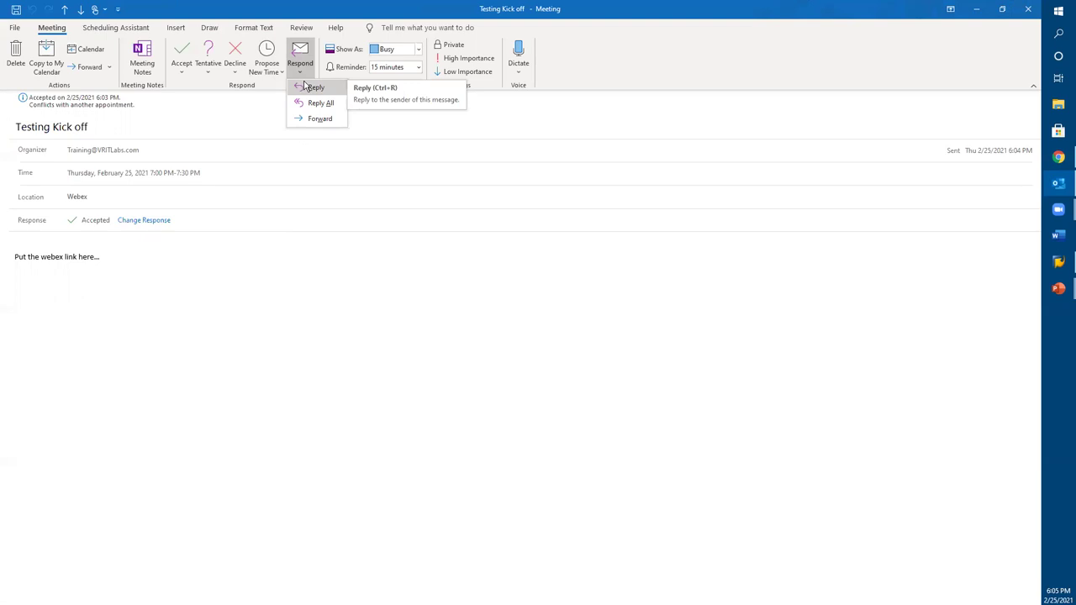
{"action": "left_click", "coordinate": [335, 455]}
{"action": "left_click", "coordinate": [183, 74]}
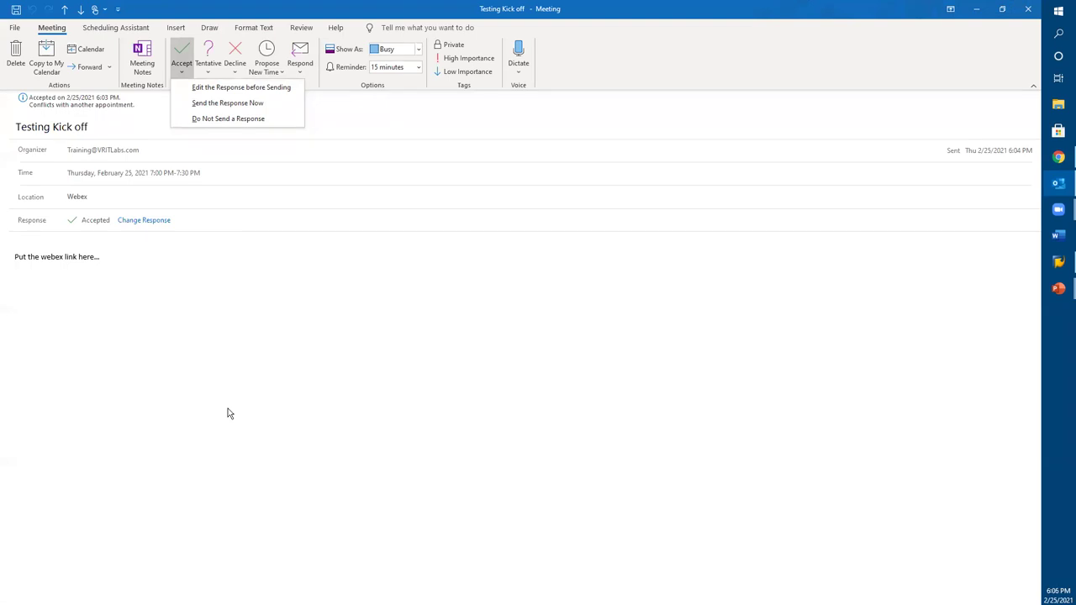
Step: After checking the Scheduling Assistant, accept Testing Kick off and open the 'Accepted' response message
{"action": "left_click", "coordinate": [109, 31]}
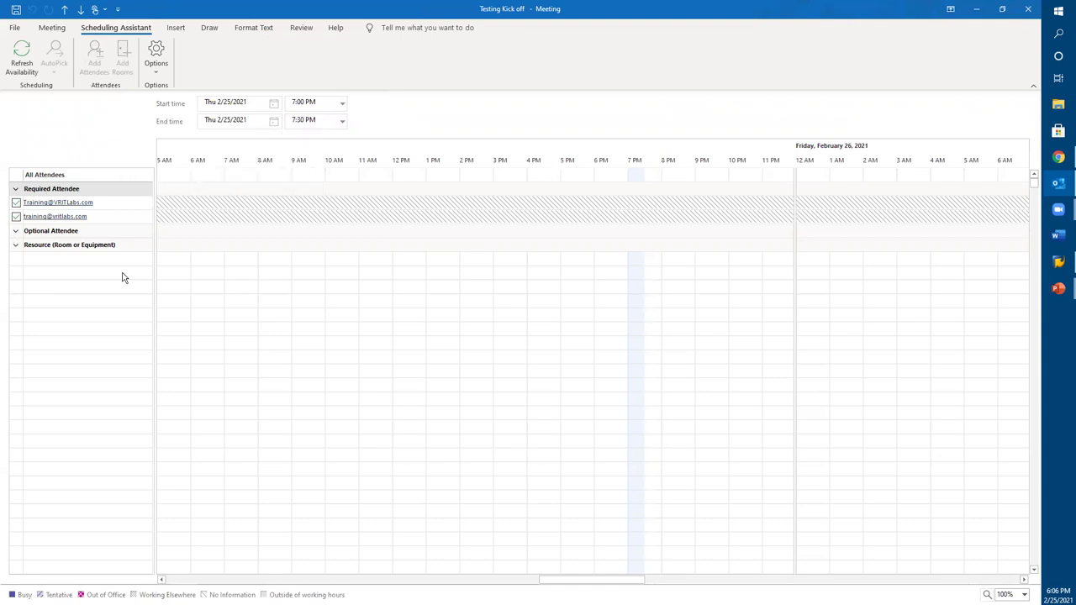
{"action": "left_click", "coordinate": [48, 30]}
{"action": "left_click", "coordinate": [182, 67]}
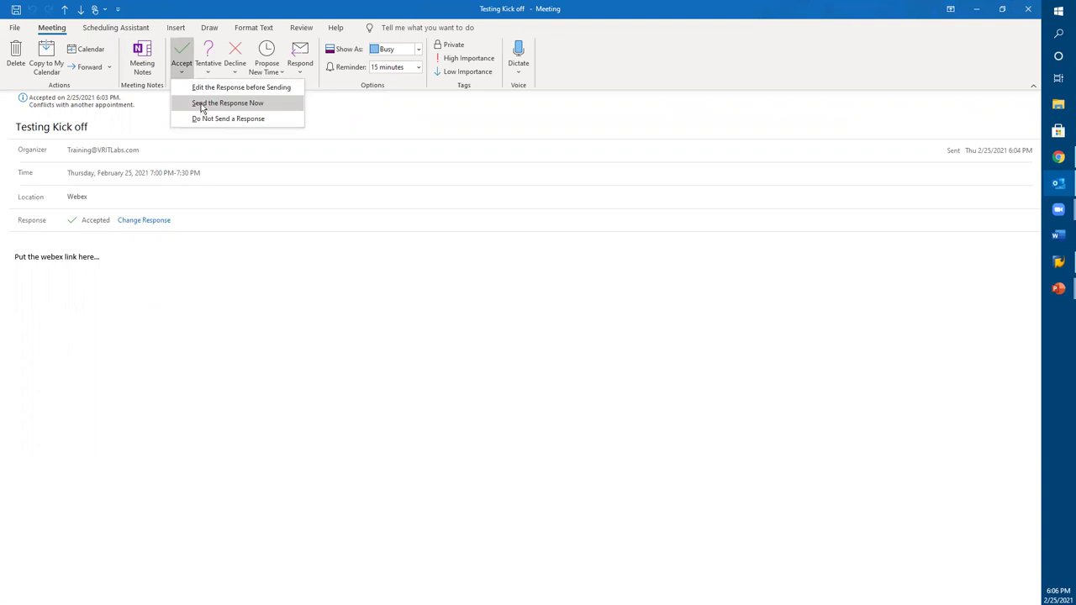
{"action": "left_click", "coordinate": [209, 88]}
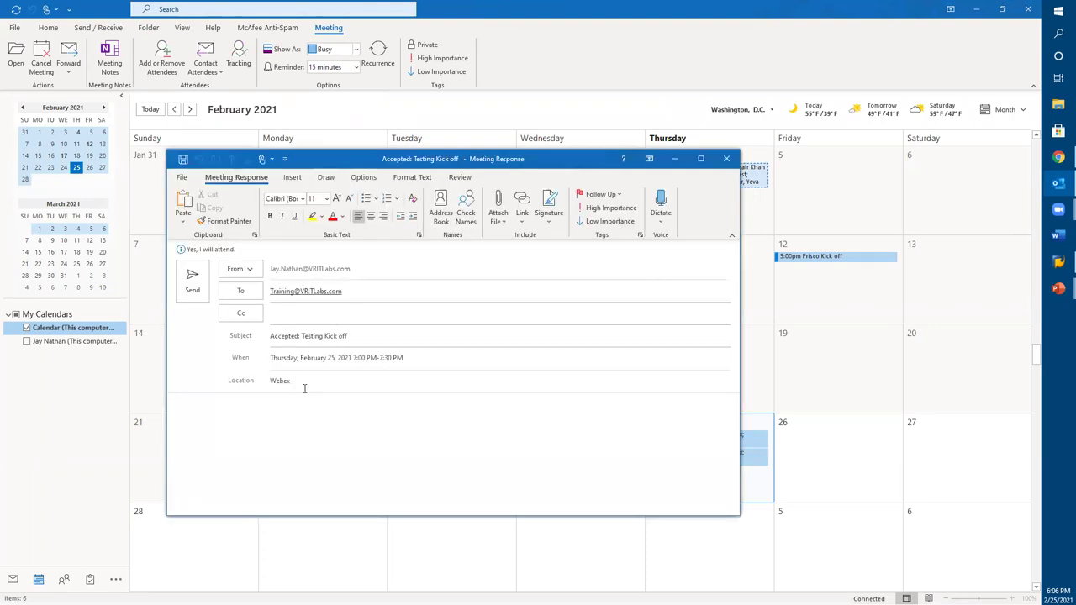
Step: Write 'I will be there. Can you send me the meeting agenda?', then close without sending or saving
{"action": "type", "text": "I will be there. D "}
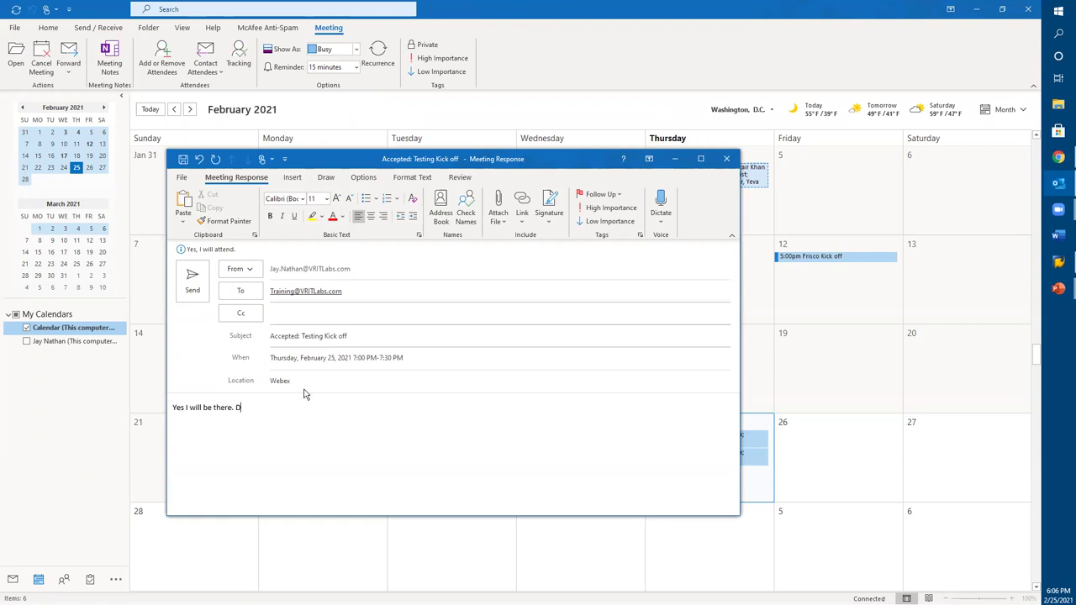
{"action": "key", "text": "BackSpace"}
{"action": "key", "text": "BackSpace"}
{"action": "type", "text": "Can you send me the meeting agenda?"}
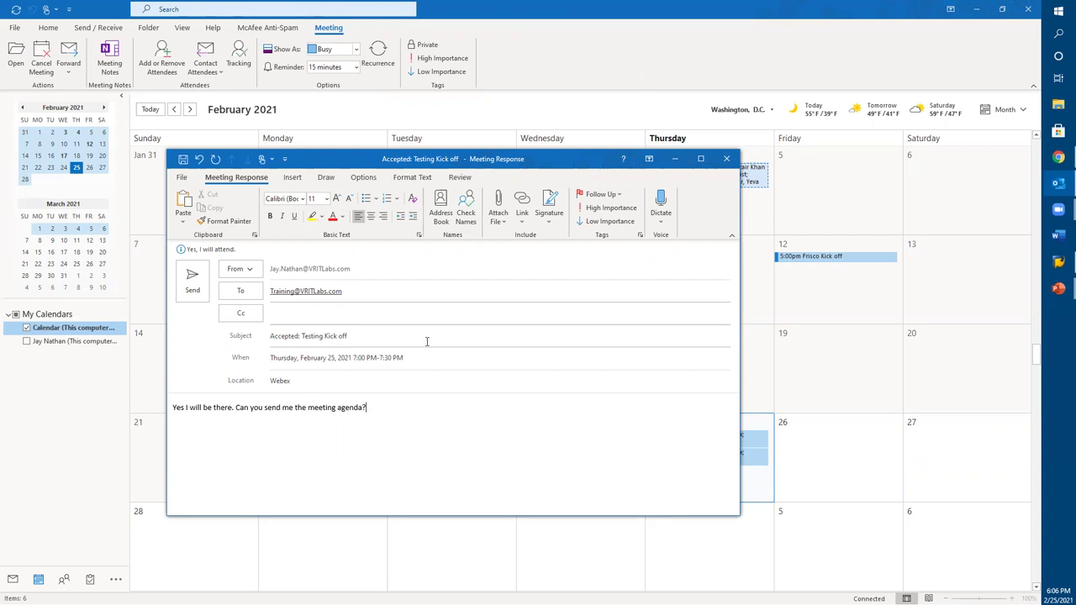
{"action": "left_click", "coordinate": [726, 159]}
{"action": "left_click", "coordinate": [526, 341]}
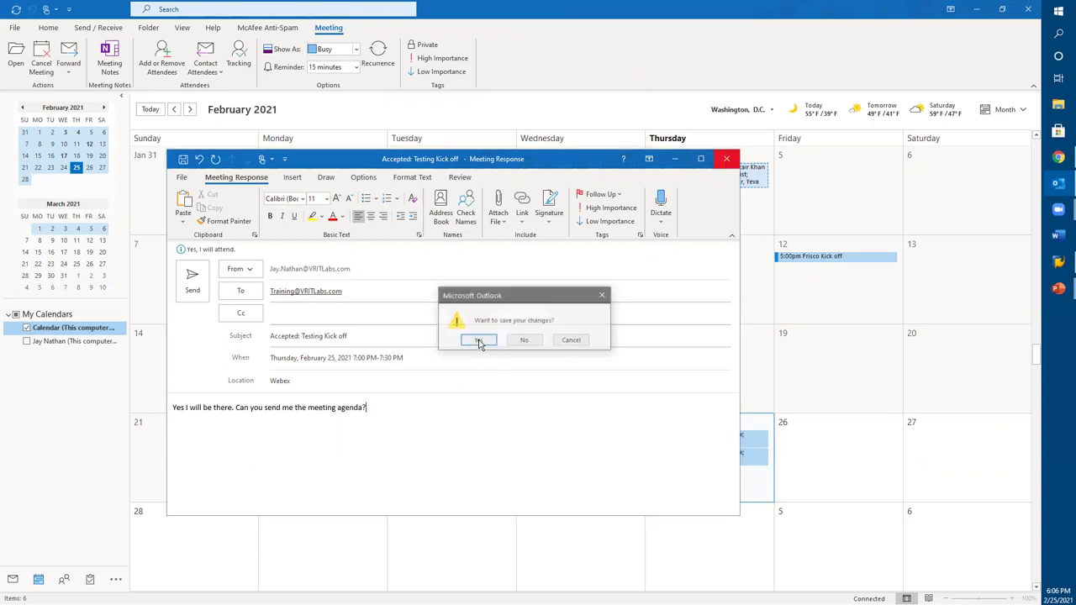
{"action": "left_click", "coordinate": [526, 340]}
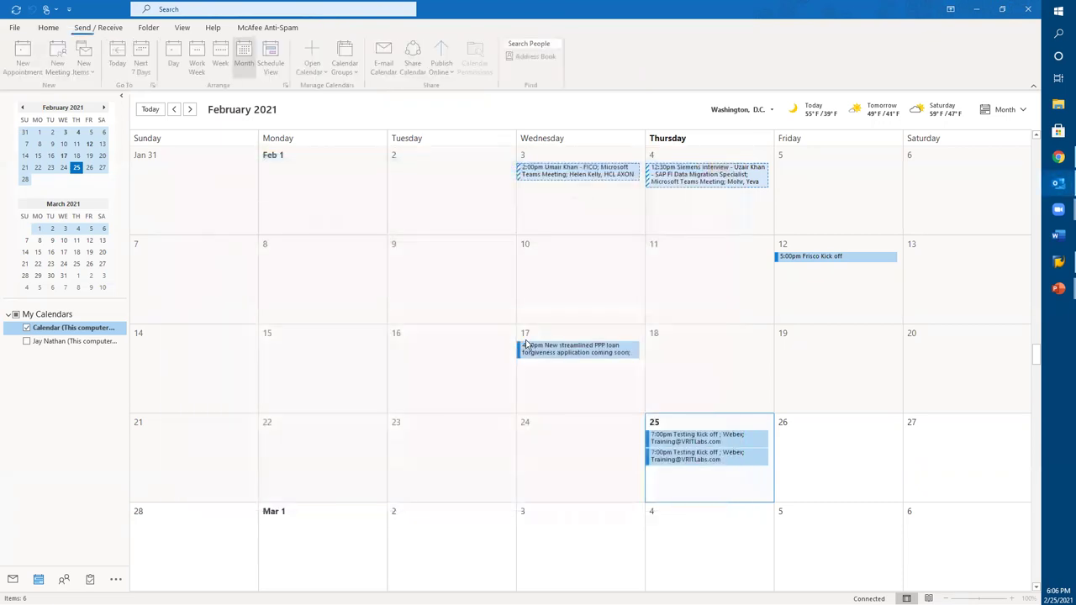
Step: Reopen the received February 25 Testing Kick off meeting and give it a 15-minute reminder
{"action": "left_click", "coordinate": [685, 461]}
{"action": "double_click", "coordinate": [685, 461]}
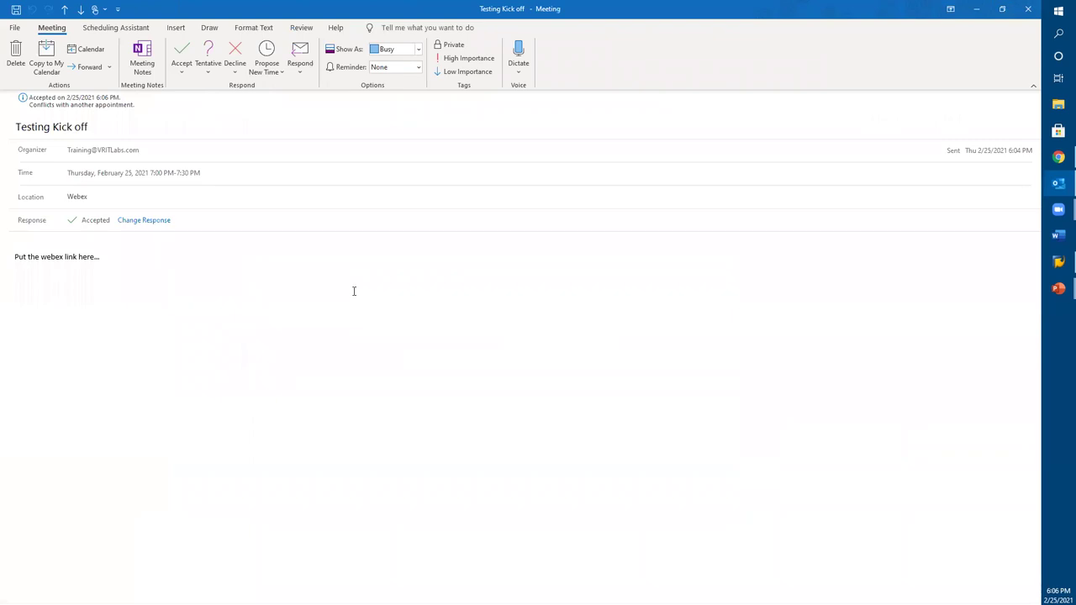
{"action": "left_click", "coordinate": [420, 69]}
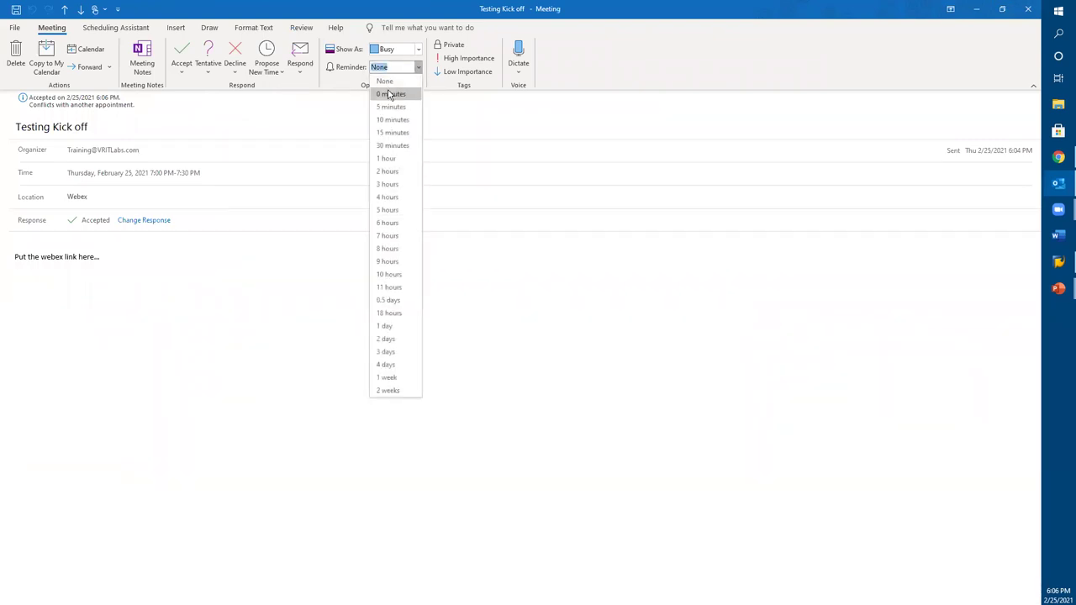
{"action": "left_click", "coordinate": [391, 132]}
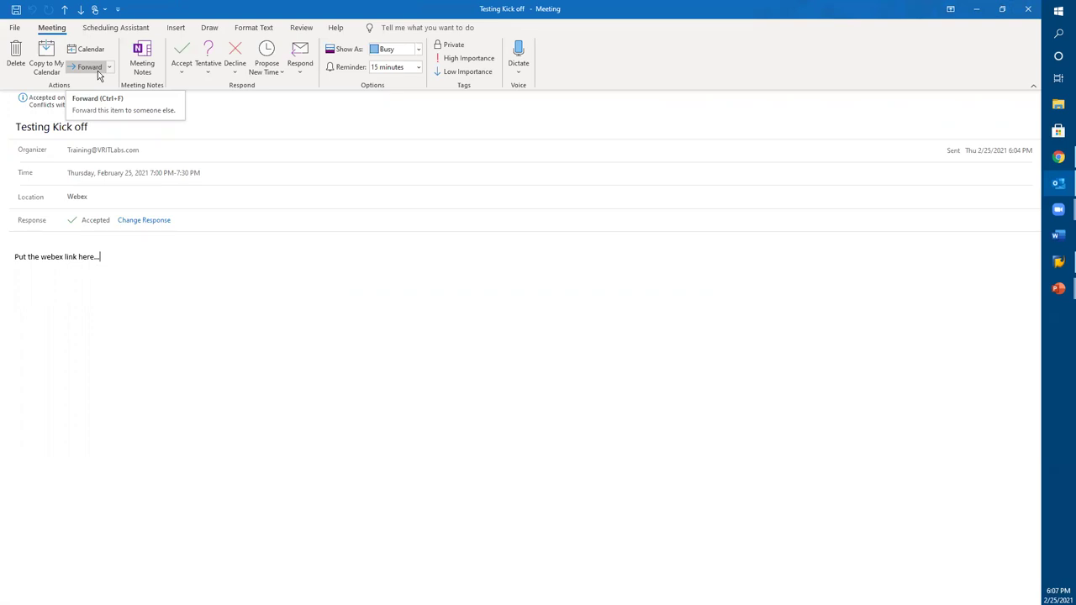
{"action": "left_click", "coordinate": [97, 70]}
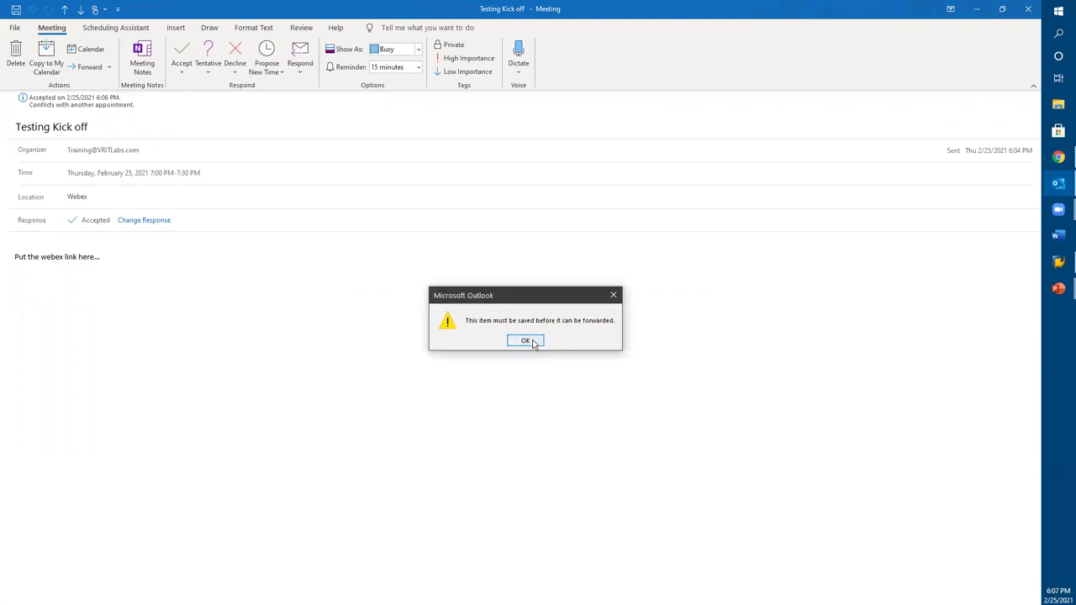
{"action": "left_click", "coordinate": [525, 340]}
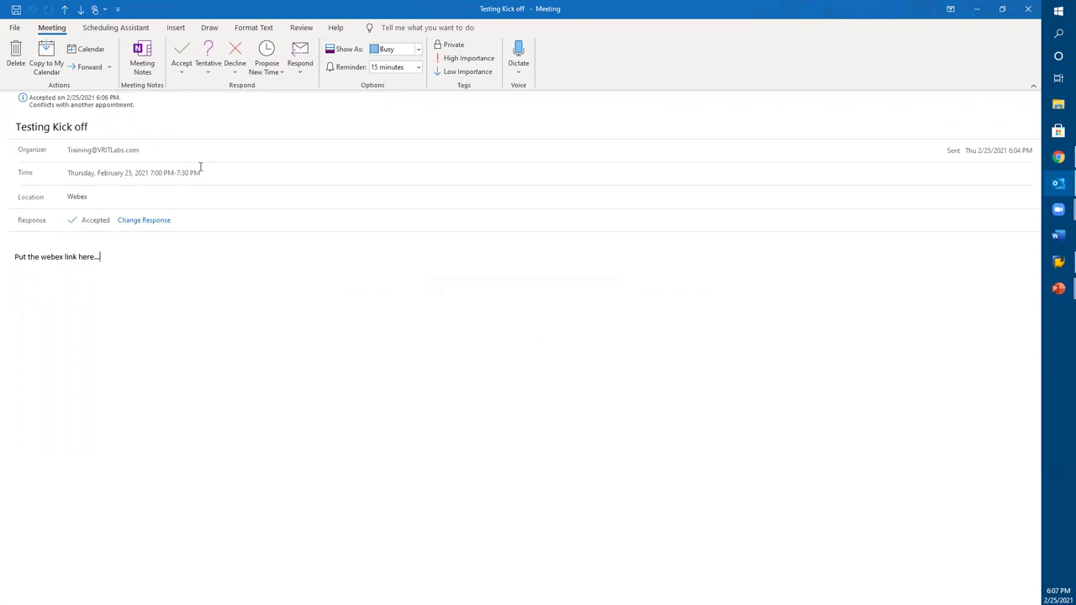
{"action": "left_click", "coordinate": [108, 68]}
{"action": "left_click", "coordinate": [100, 82]}
{"action": "left_click", "coordinate": [14, 28]}
{"action": "left_click", "coordinate": [31, 80]}
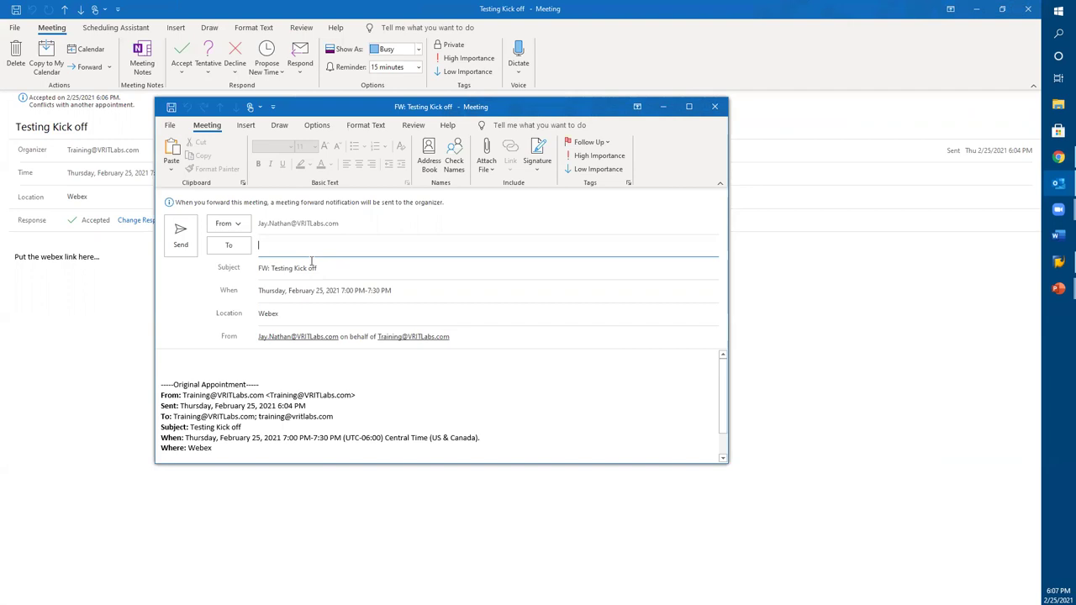
{"action": "left_click", "coordinate": [715, 107]}
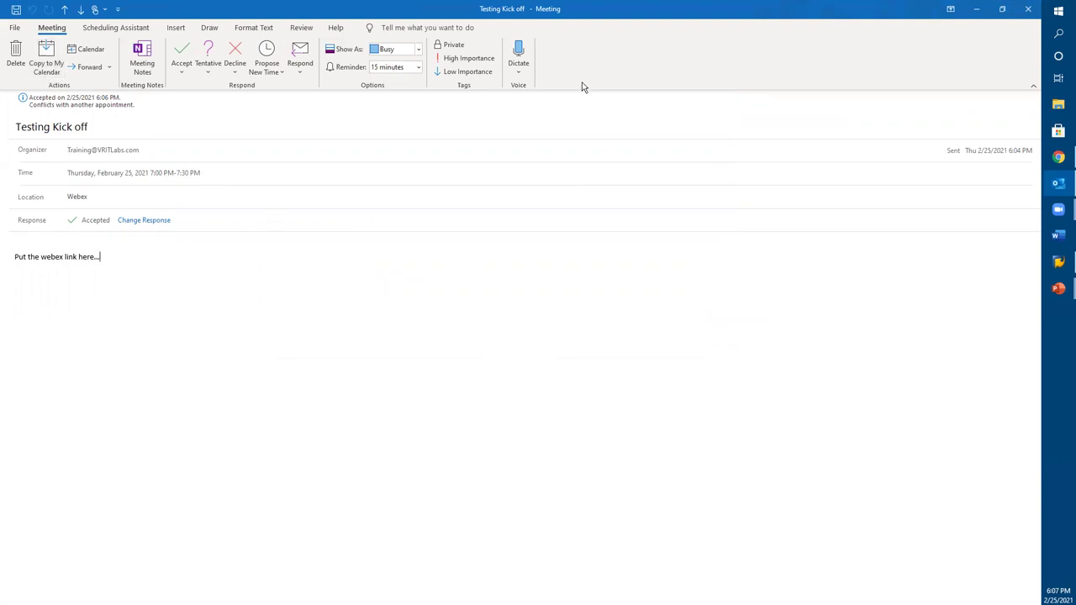
Step: Close the Testing Kick off meeting window to return to the February 2021 month view
{"action": "left_click", "coordinate": [1027, 8]}
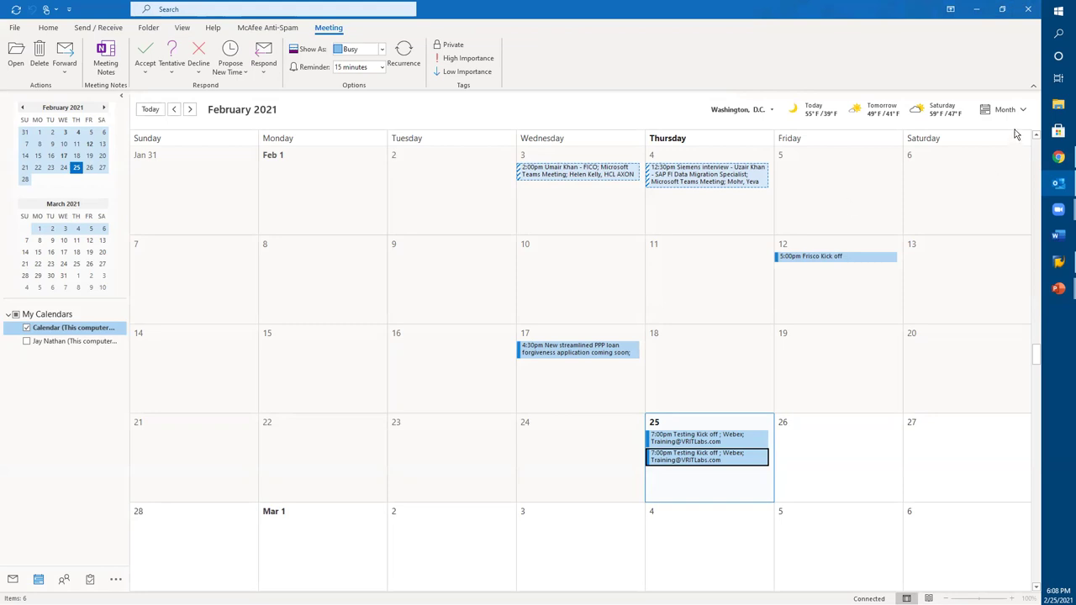
Step: Try the Work Week and Schedule View layouts, then settle on the full Week view
{"action": "left_click", "coordinate": [1022, 110]}
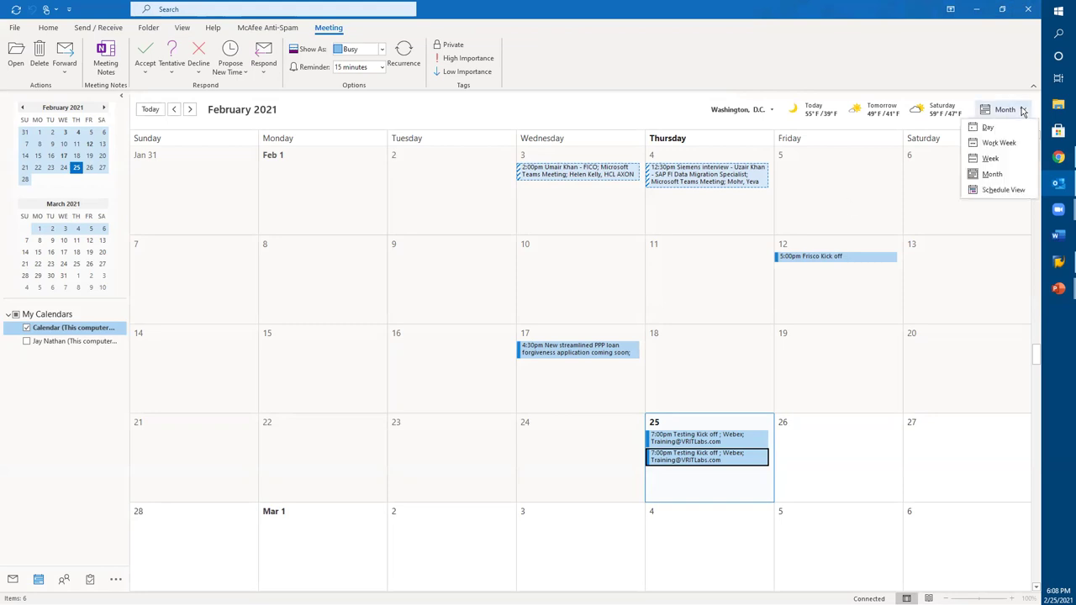
{"action": "left_click", "coordinate": [994, 143]}
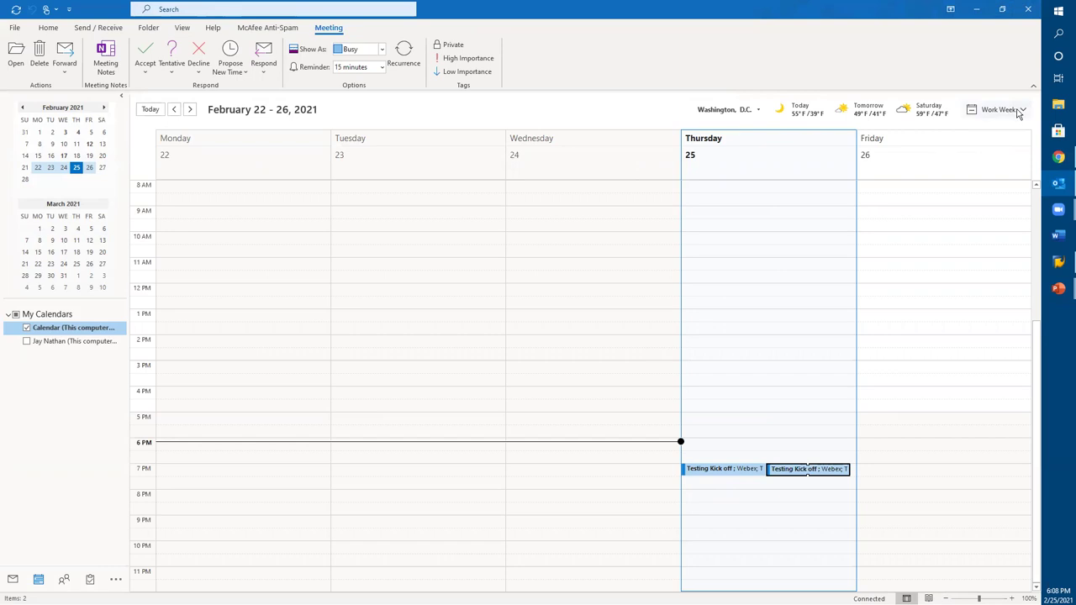
{"action": "left_click", "coordinate": [1017, 111]}
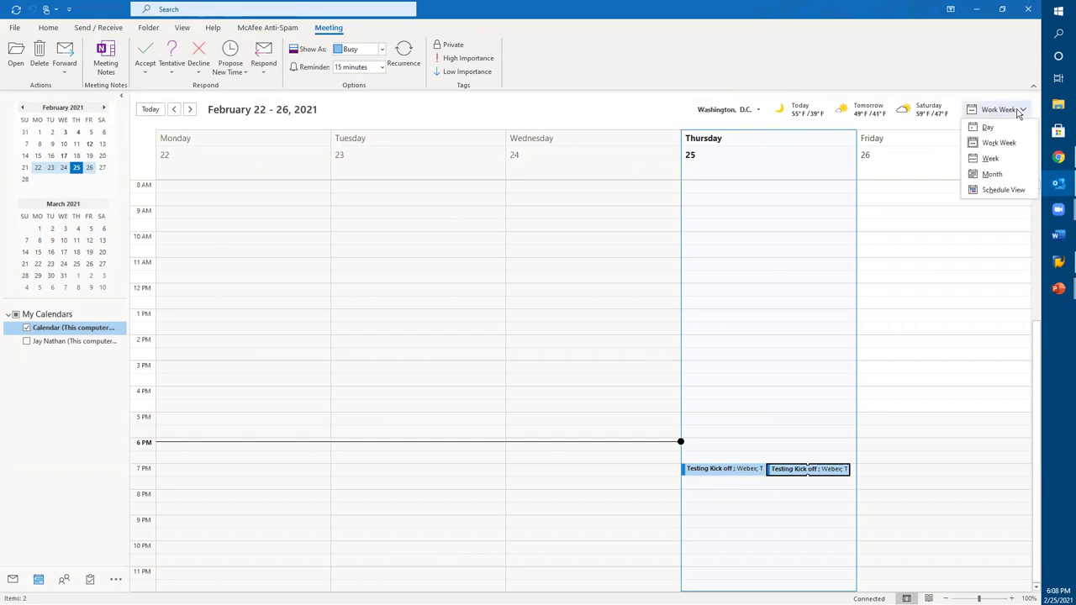
{"action": "left_click", "coordinate": [998, 190]}
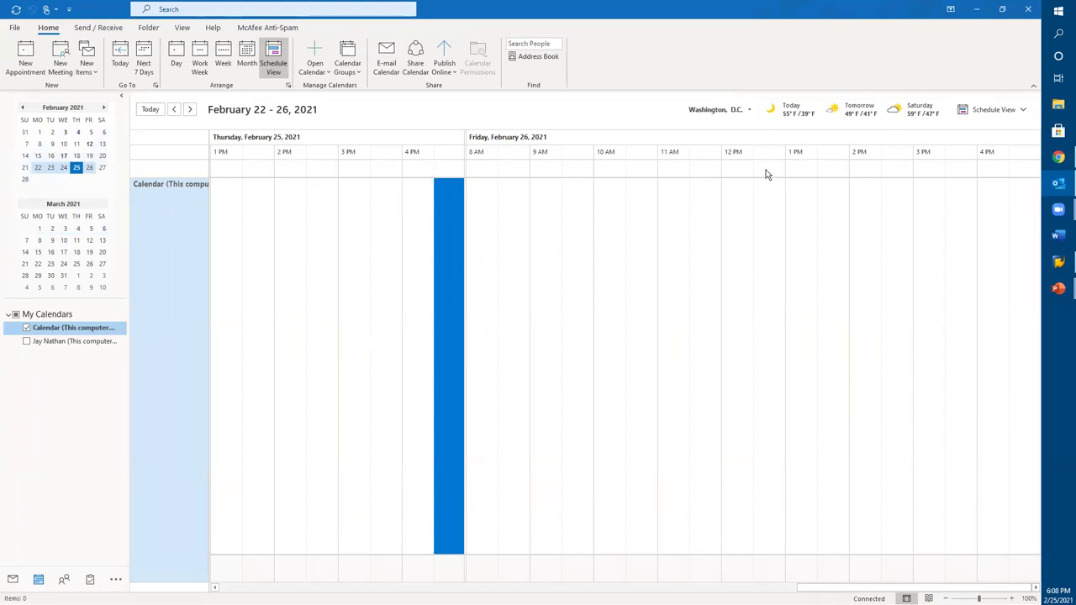
{"action": "left_click", "coordinate": [1022, 111]}
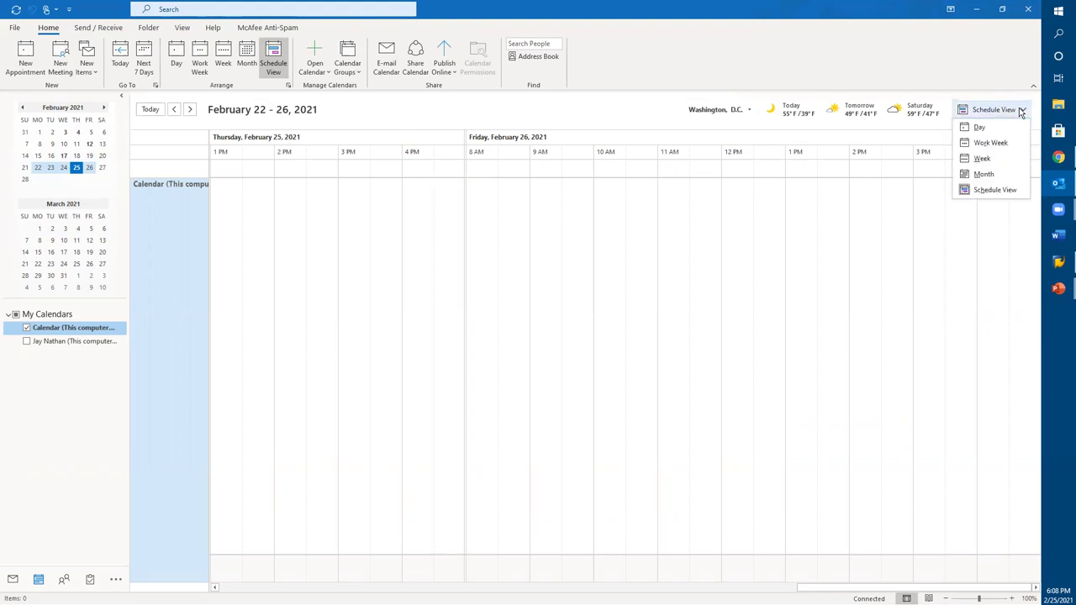
{"action": "left_click", "coordinate": [994, 143]}
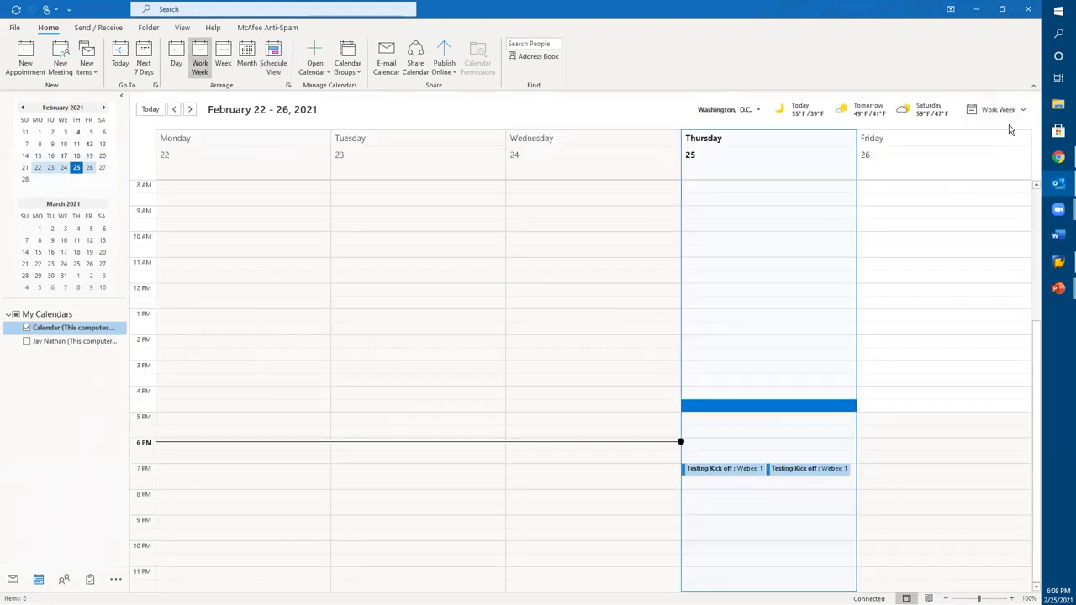
{"action": "left_click", "coordinate": [1009, 113]}
{"action": "left_click", "coordinate": [1000, 159]}
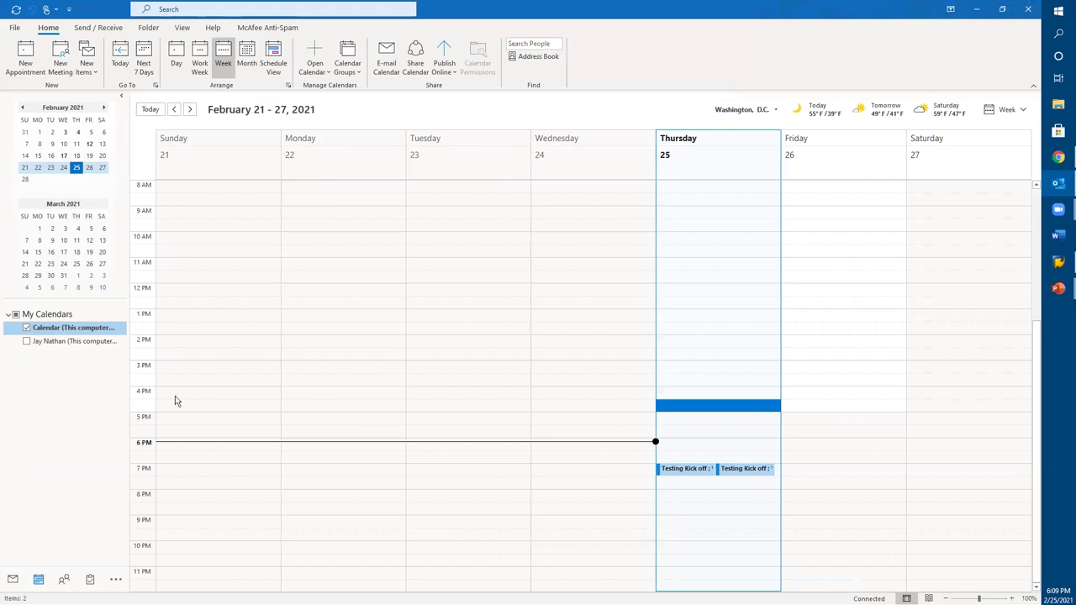
Step: Open Outlook Options and go to the Calendar settings
{"action": "left_click", "coordinate": [14, 27]}
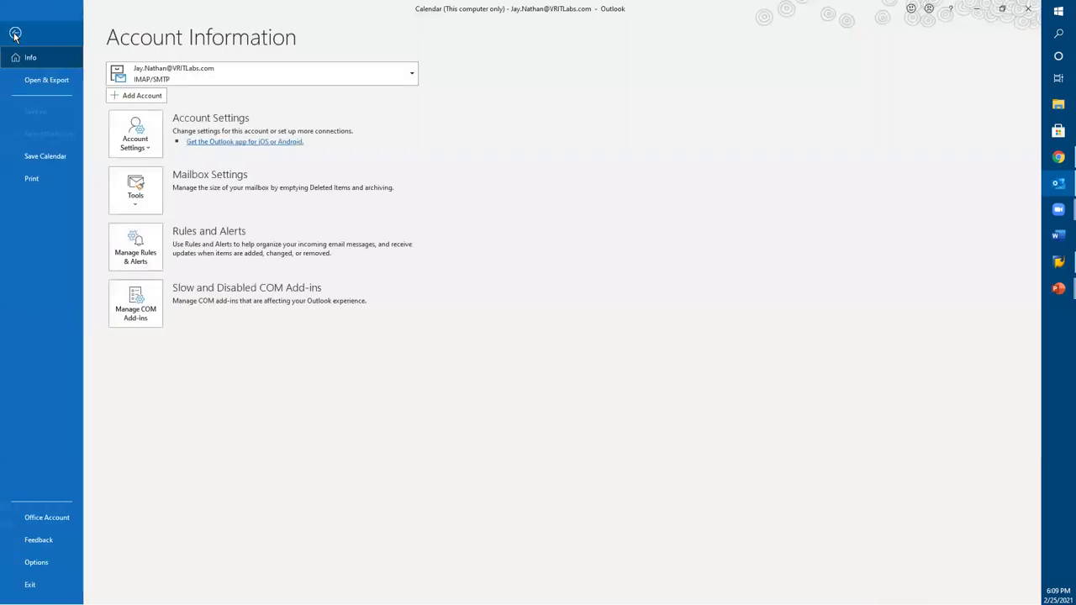
{"action": "left_click", "coordinate": [76, 562]}
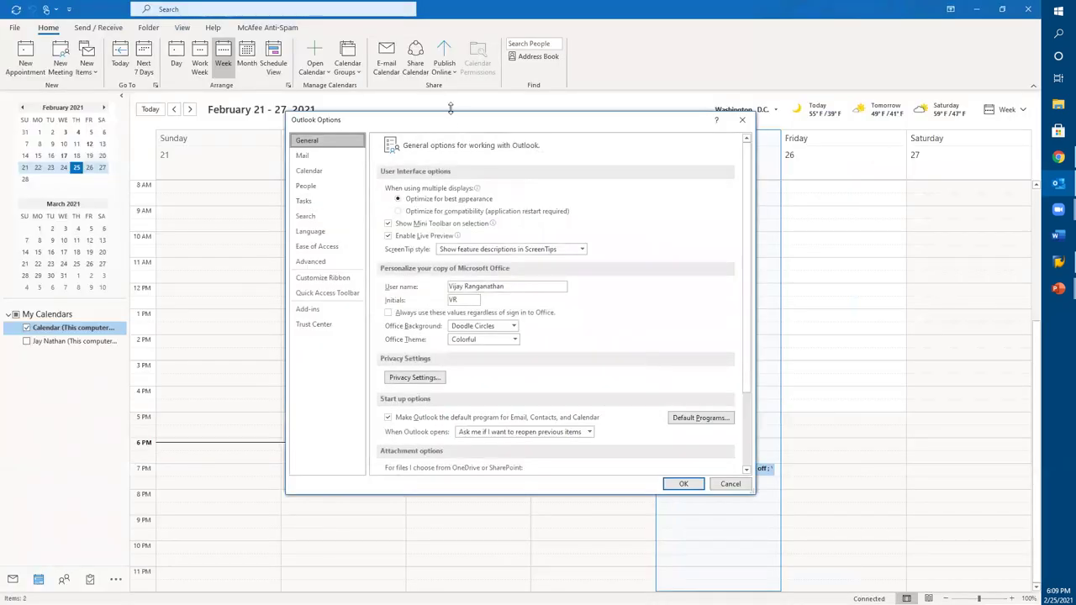
{"action": "key", "text": "Escape"}
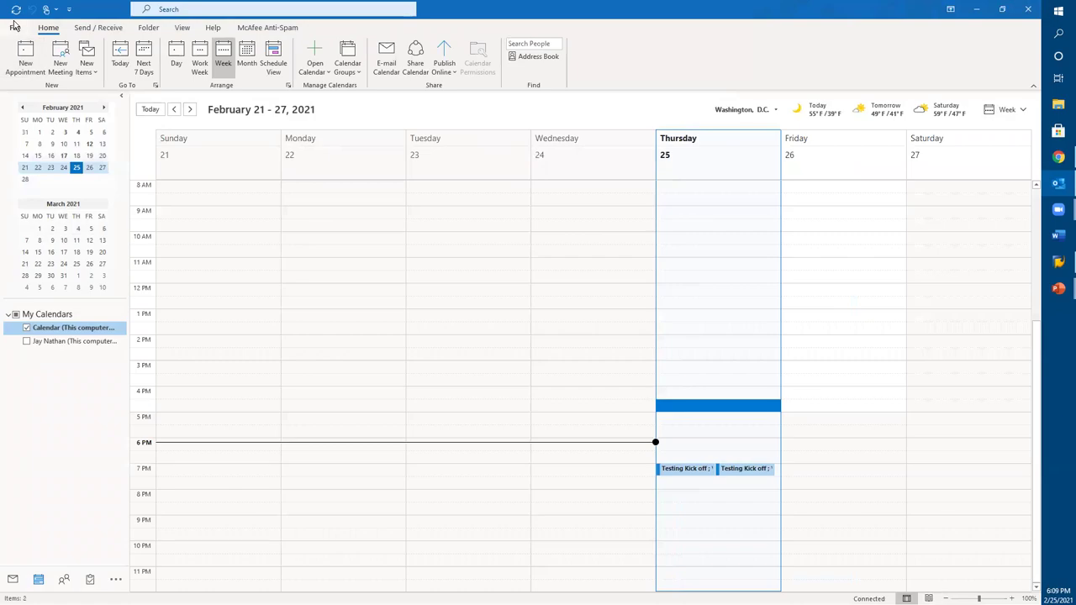
{"action": "left_click", "coordinate": [16, 28]}
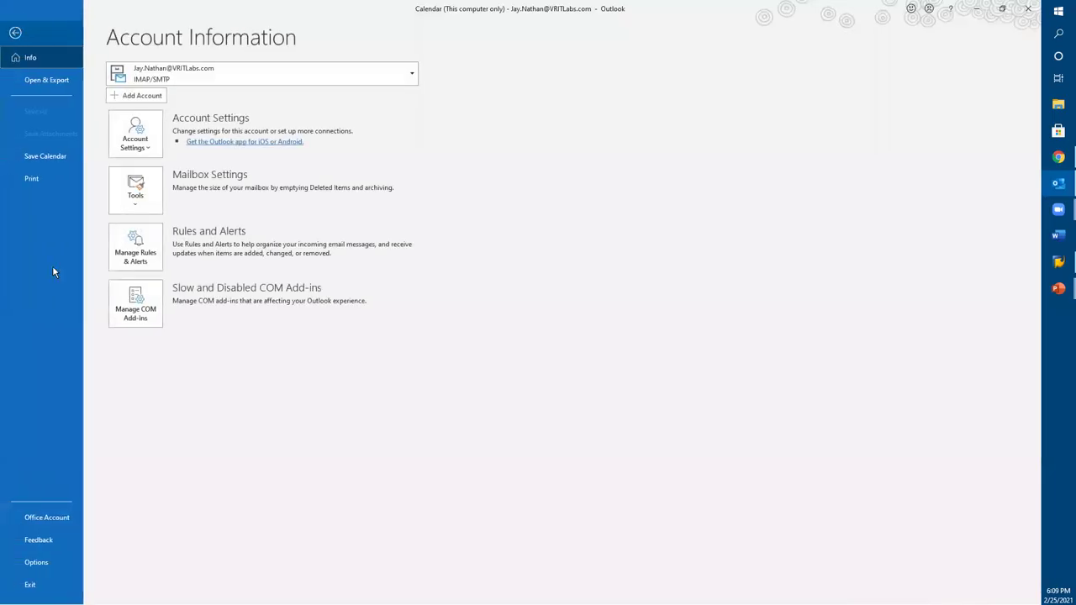
{"action": "left_click", "coordinate": [36, 563]}
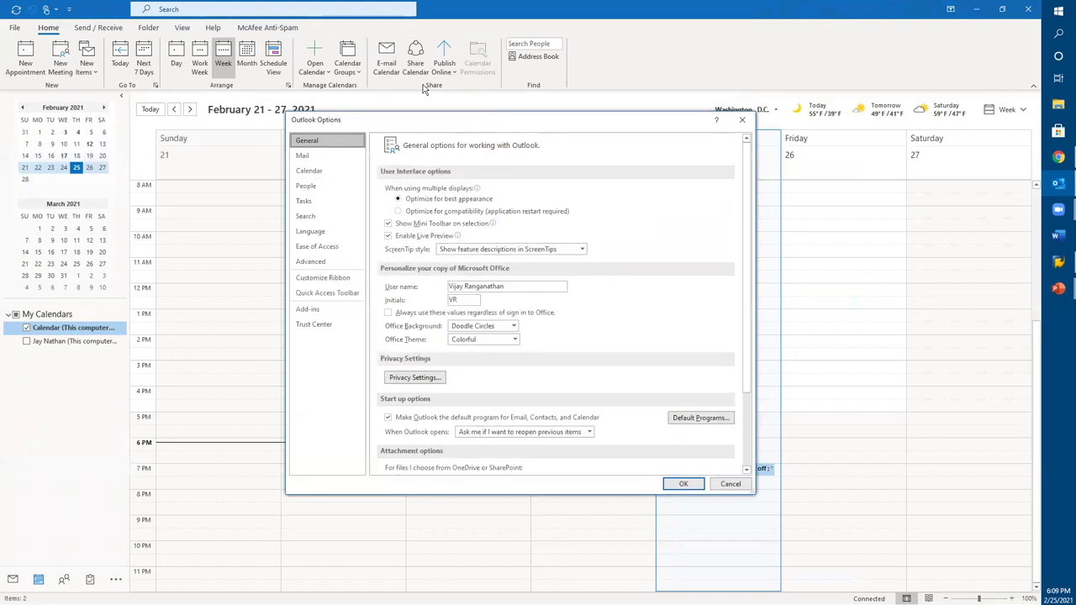
{"action": "left_click_drag", "start_coordinate": [503, 123], "coordinate": [425, 88]}
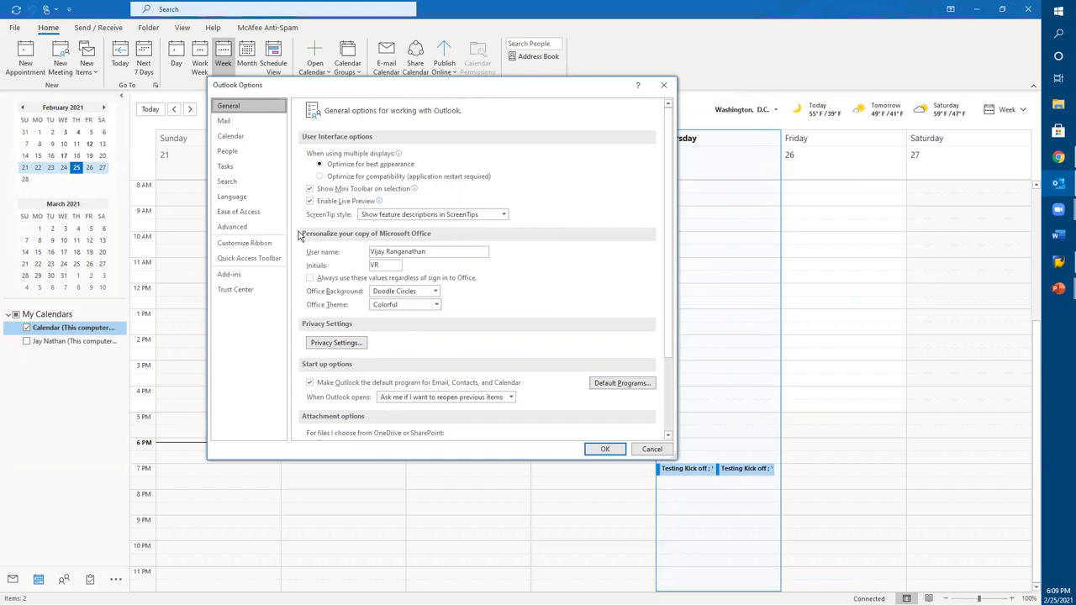
{"action": "left_click", "coordinate": [223, 122]}
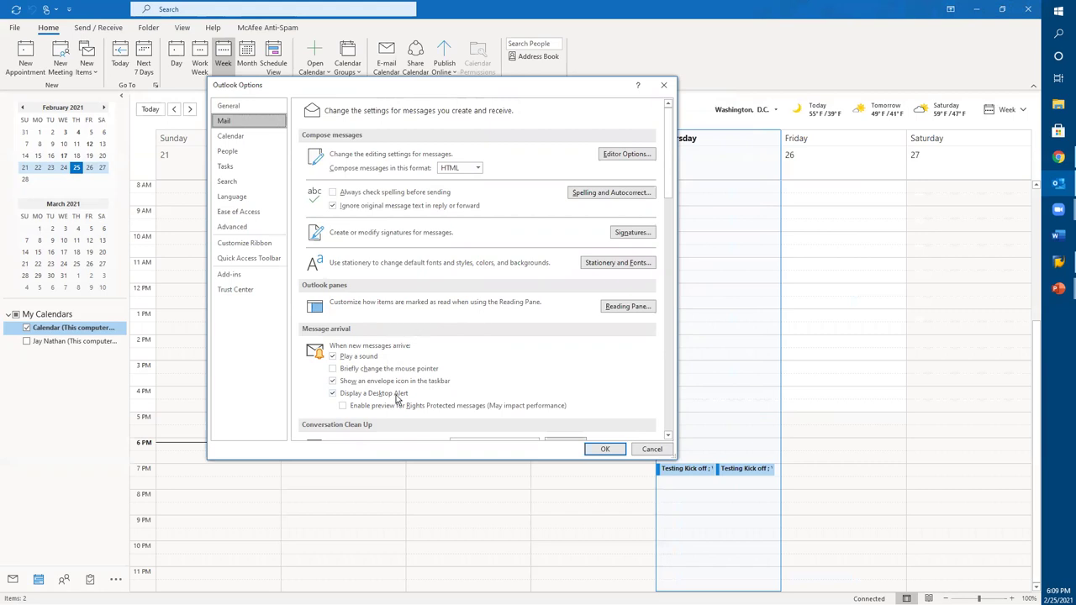
{"action": "left_click", "coordinate": [255, 141]}
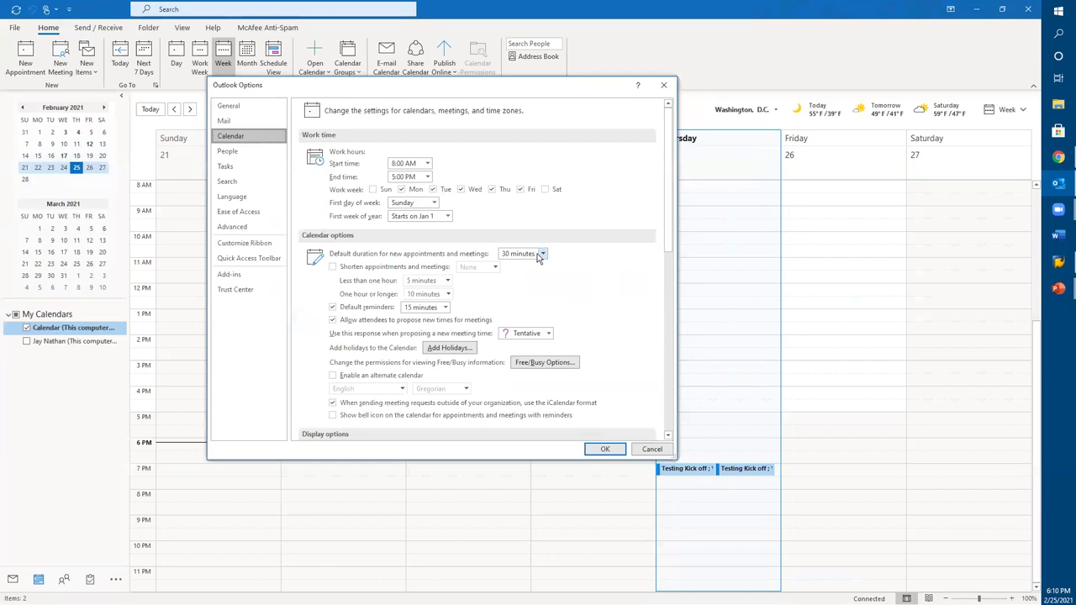
Step: Turn on a second time zone set to Baja California
{"action": "scroll", "coordinate": [541, 306], "scroll_direction": "down", "scroll_amount": 1}
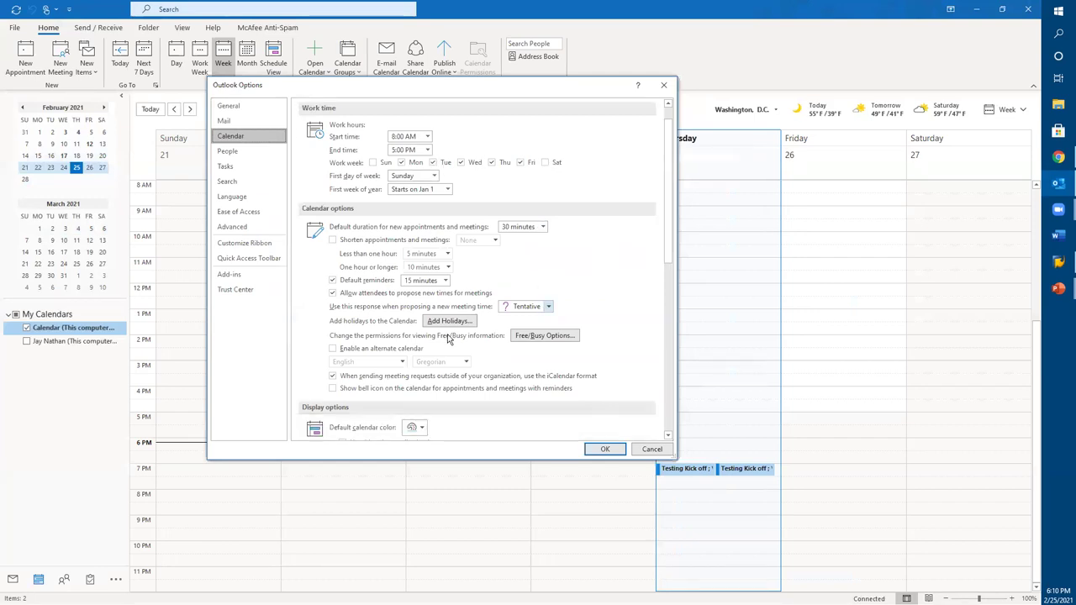
{"action": "scroll", "coordinate": [487, 350], "scroll_direction": "down", "scroll_amount": 8}
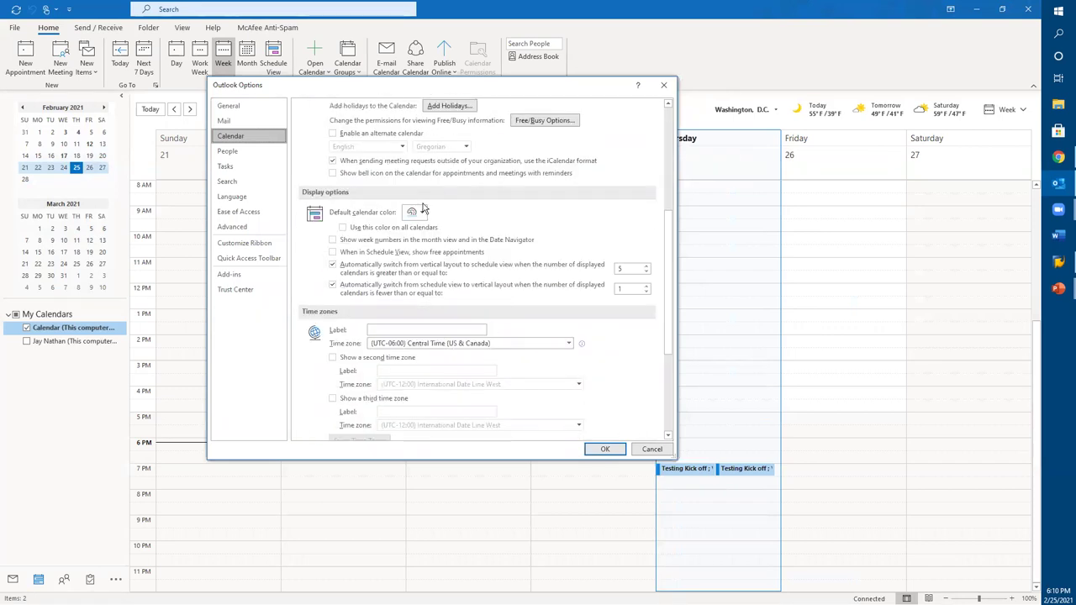
{"action": "scroll", "coordinate": [418, 293], "scroll_direction": "down", "scroll_amount": 2}
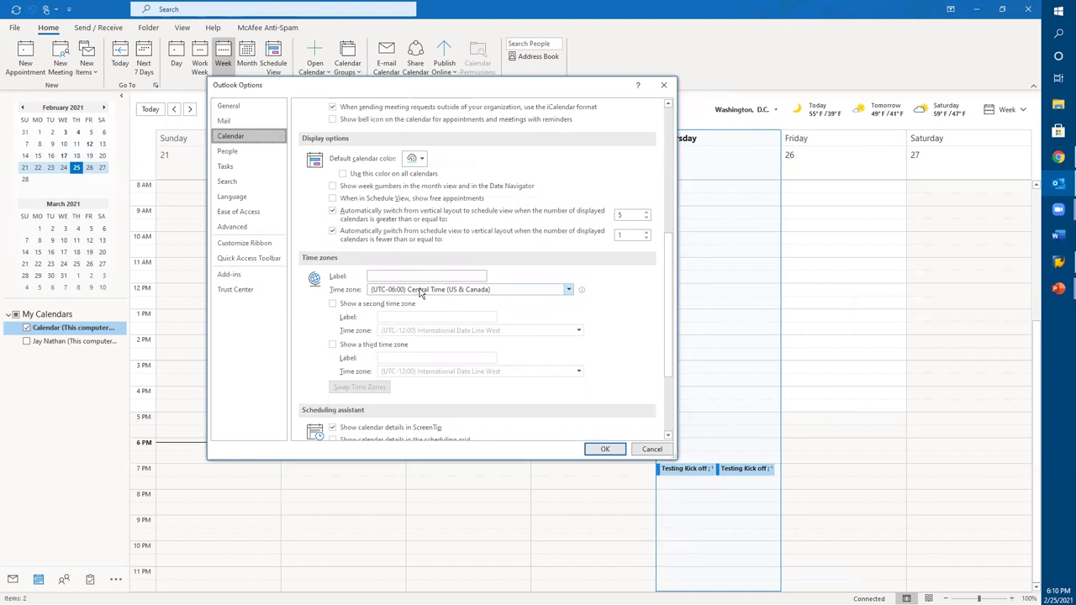
{"action": "left_click", "coordinate": [332, 306]}
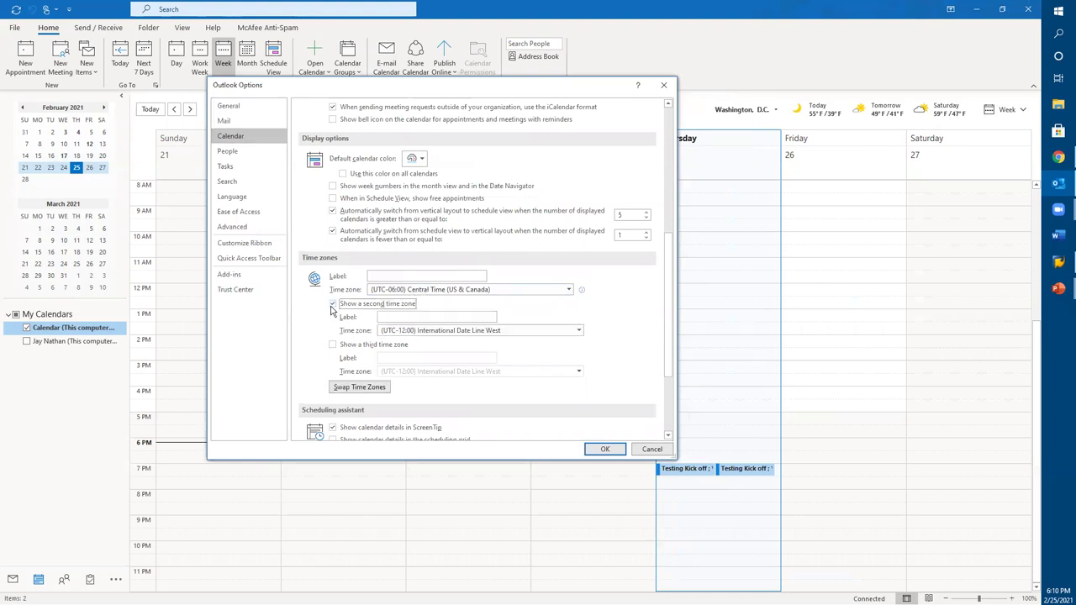
{"action": "left_click", "coordinate": [447, 333]}
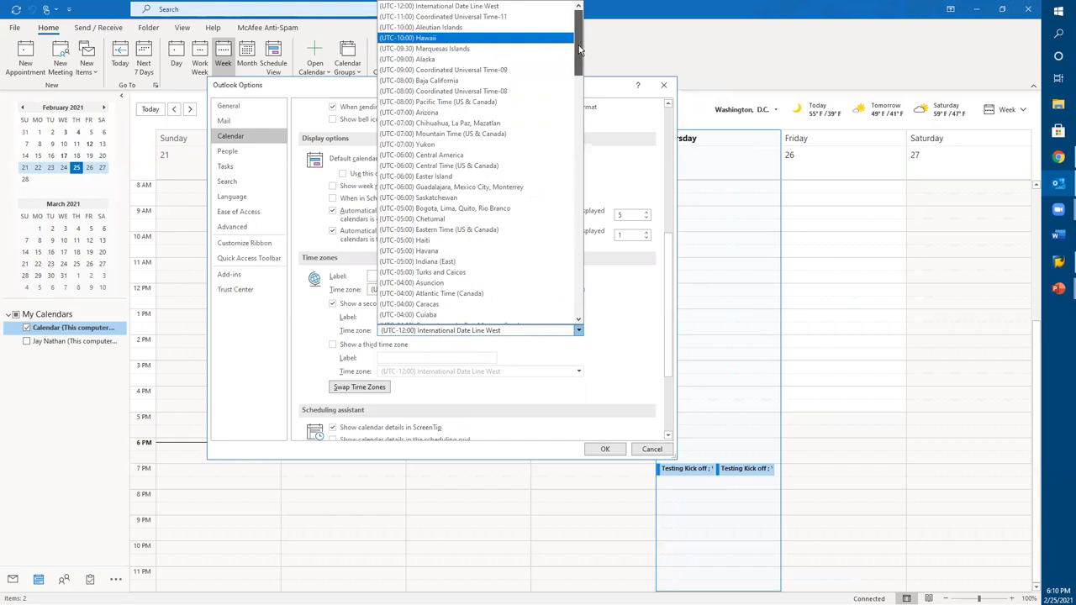
{"action": "left_click_drag", "start_coordinate": [578, 49], "coordinate": [573, 100]}
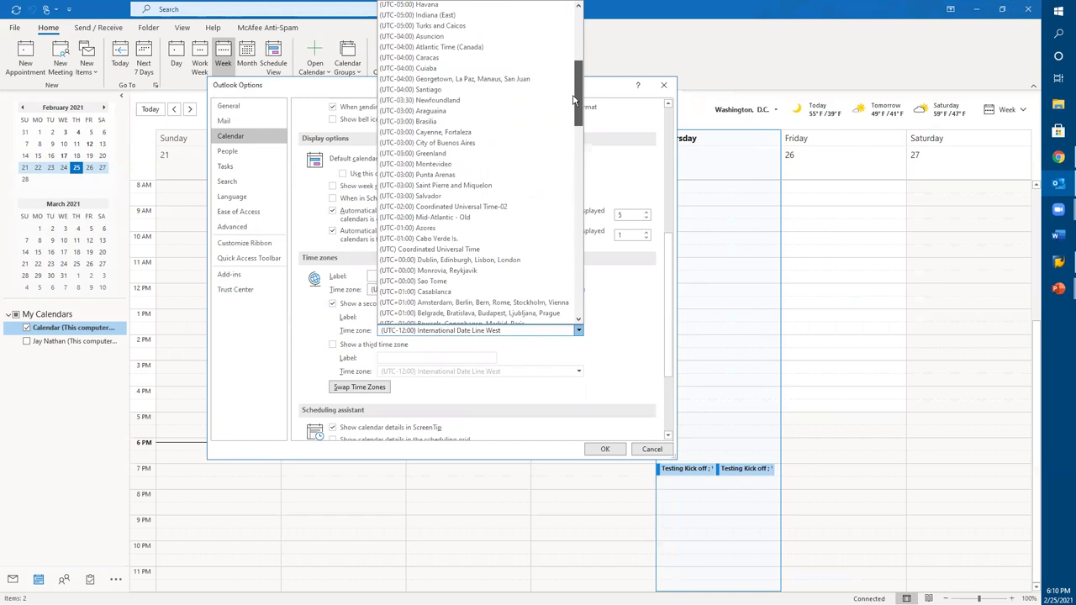
{"action": "scroll", "coordinate": [458, 126], "scroll_direction": "up", "scroll_amount": 8}
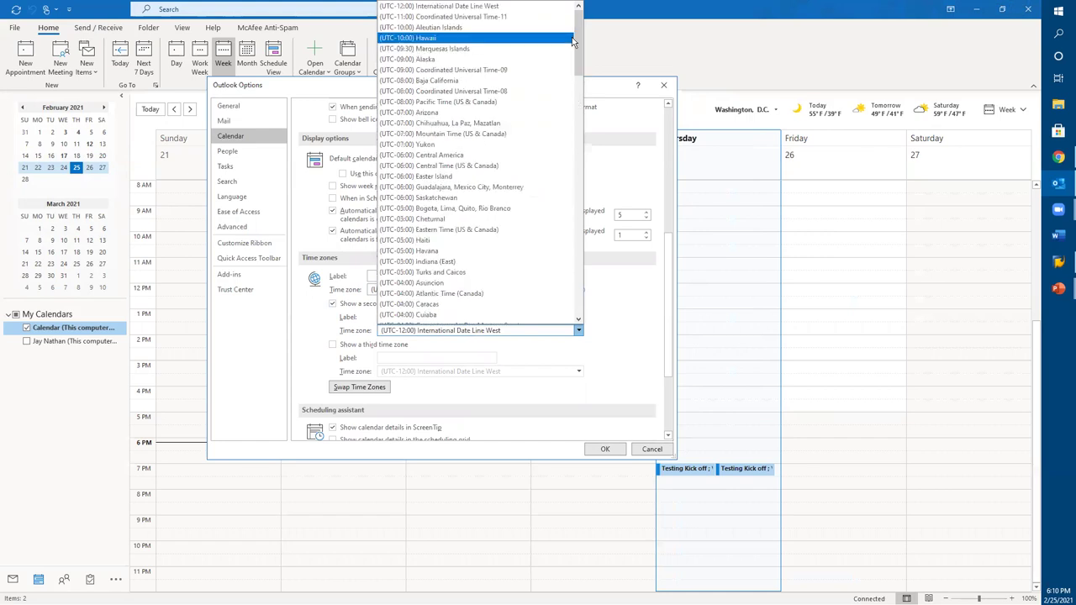
{"action": "left_click", "coordinate": [455, 81]}
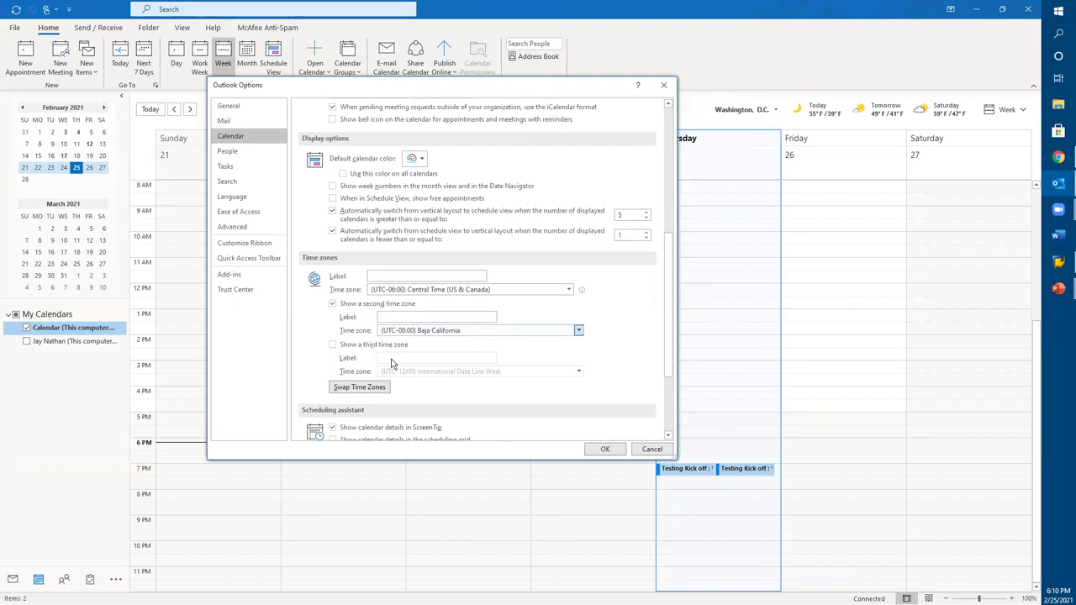
Step: Add Santiago as a third time zone and apply the settings
{"action": "left_click", "coordinate": [335, 348]}
{"action": "left_click", "coordinate": [442, 375]}
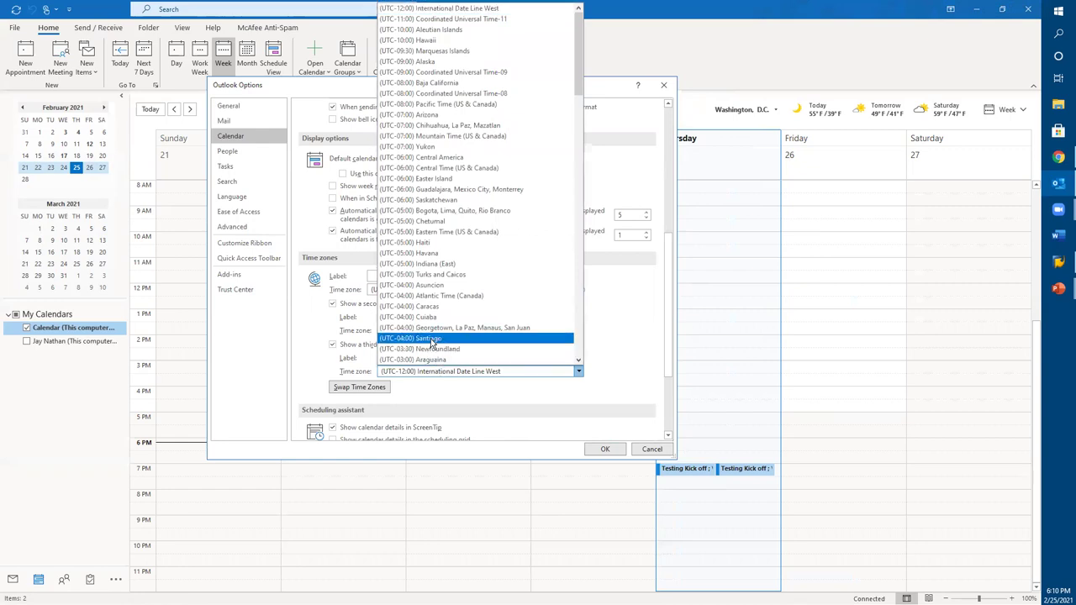
{"action": "left_click", "coordinate": [430, 340]}
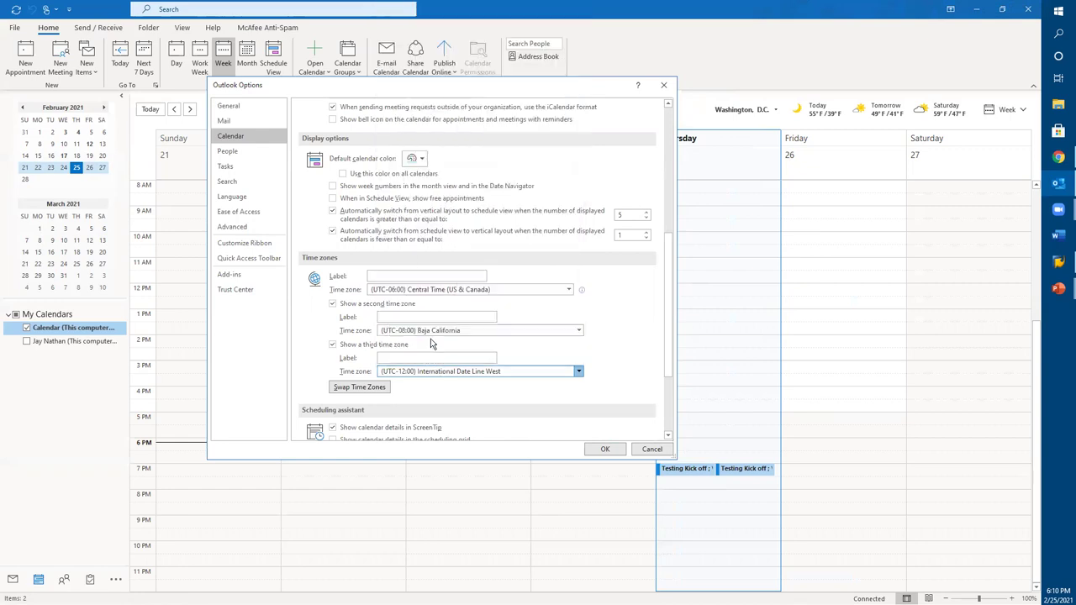
{"action": "scroll", "coordinate": [618, 401], "scroll_direction": "down", "scroll_amount": 3}
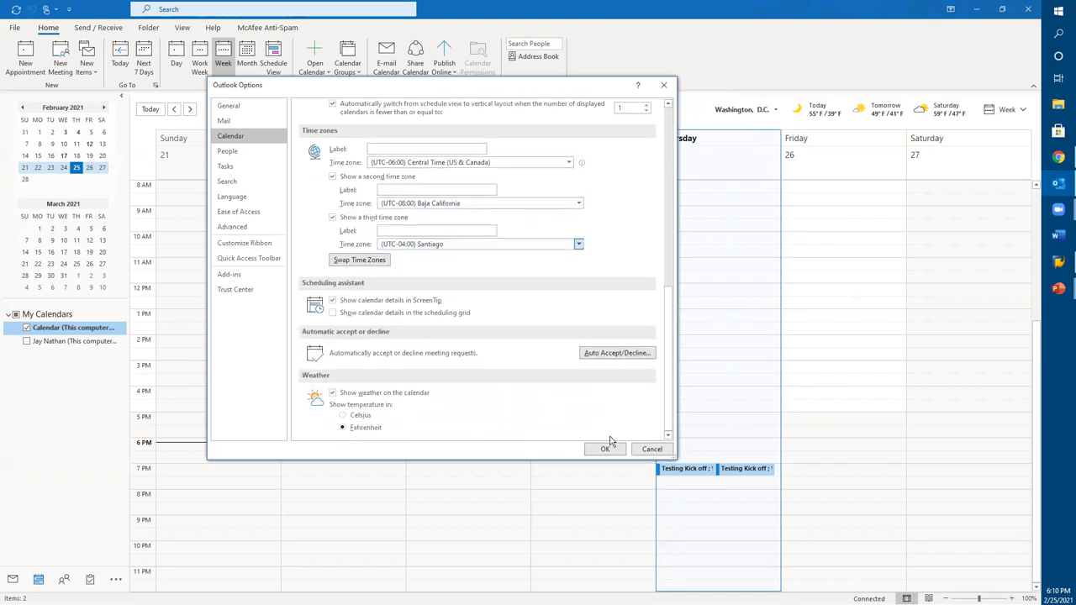
{"action": "left_click", "coordinate": [607, 450]}
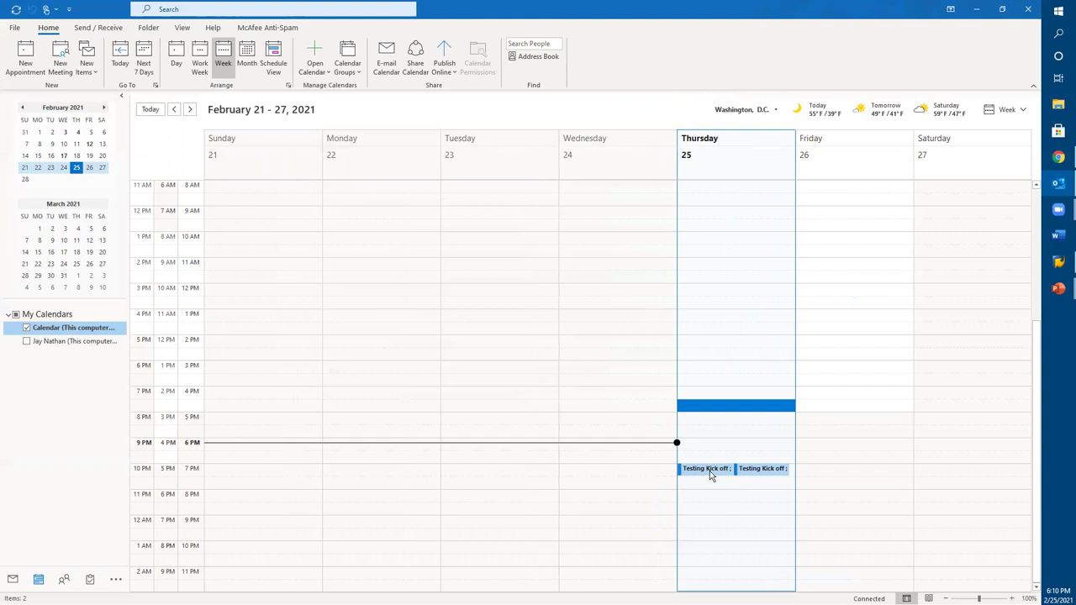
Step: In Outlook Options' Calendar time zone settings, label the first time zone Texas
{"action": "mouse_move", "coordinate": [710, 475]}
{"action": "left_click", "coordinate": [15, 28]}
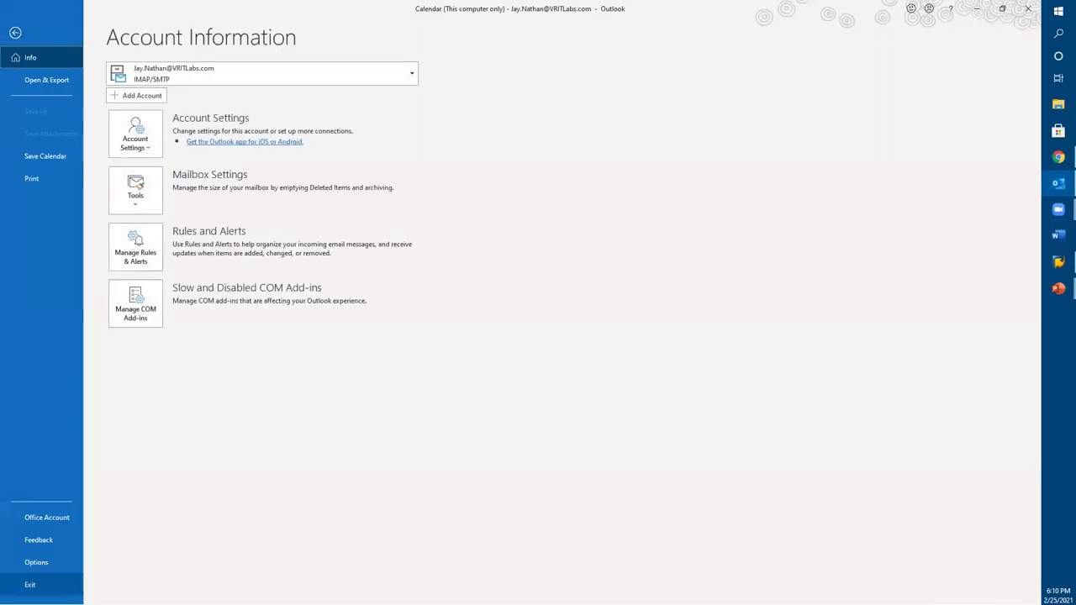
{"action": "left_click", "coordinate": [43, 565]}
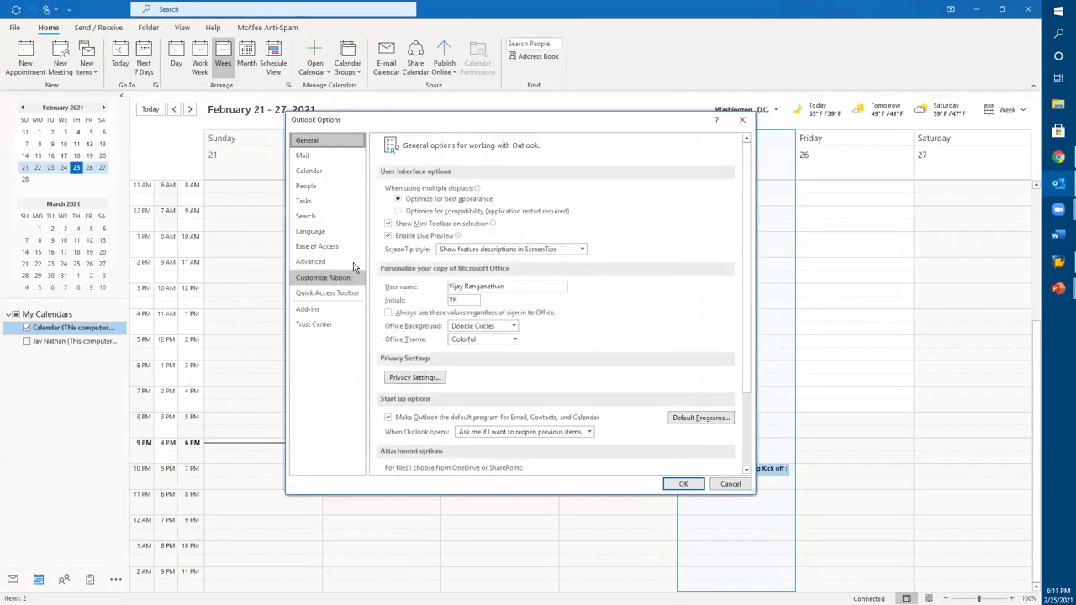
{"action": "left_click", "coordinate": [309, 172]}
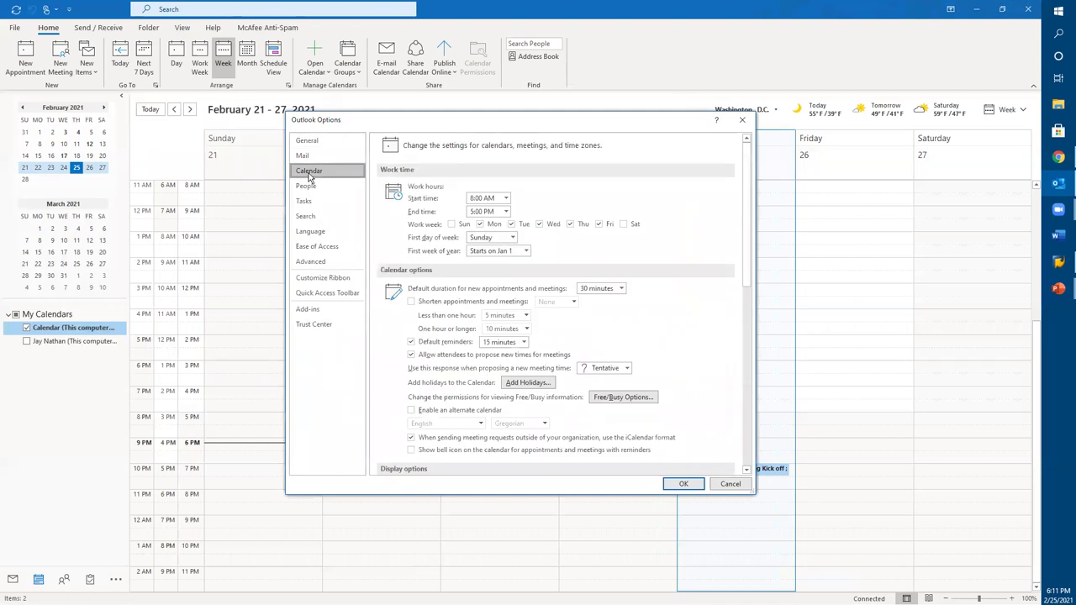
{"action": "scroll", "coordinate": [558, 306], "scroll_direction": "down", "scroll_amount": 3}
{"action": "scroll", "coordinate": [558, 306], "scroll_direction": "down", "scroll_amount": 1}
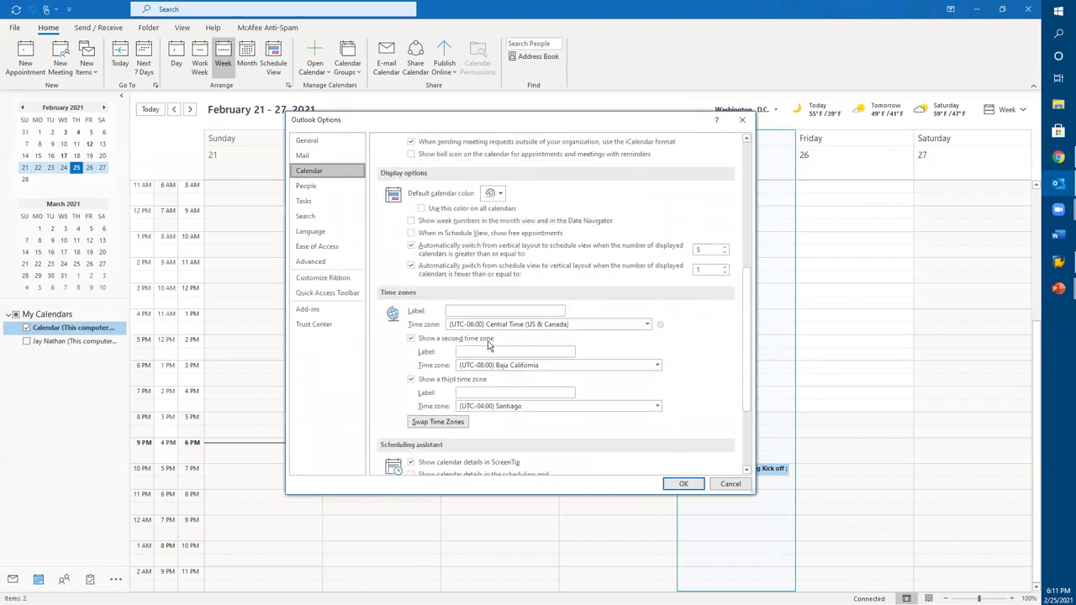
{"action": "left_click", "coordinate": [479, 311]}
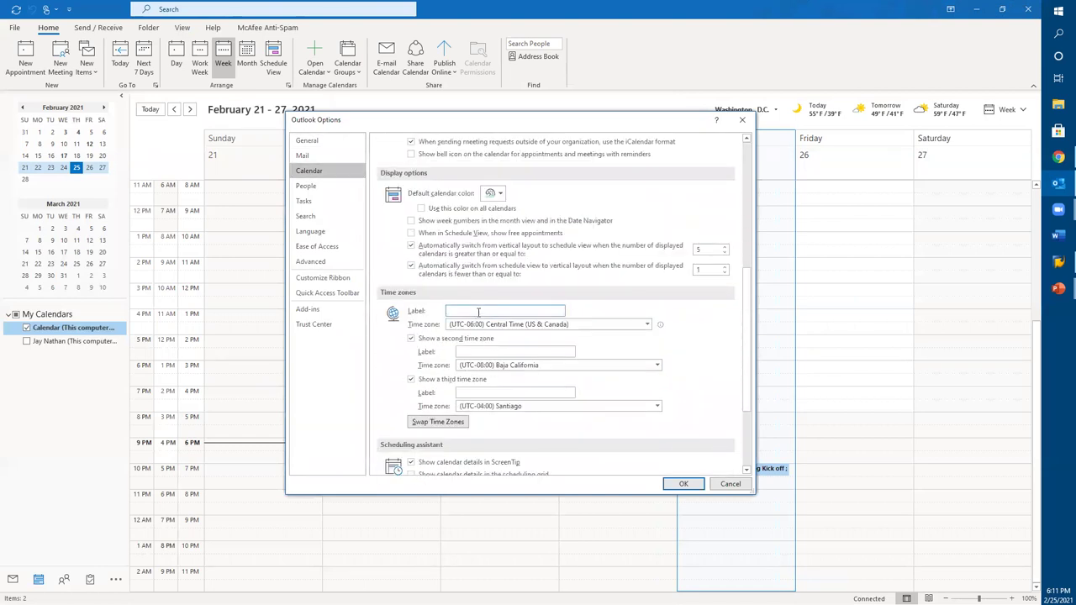
{"action": "type", "text": "R"}
{"action": "key", "text": "BackSpace"}
{"action": "type", "text": "Texas"}
Step: Label the second and third time zones LA and Brazil, then apply with OK
{"action": "left_click", "coordinate": [526, 352]}
{"action": "type", "text": "C"}
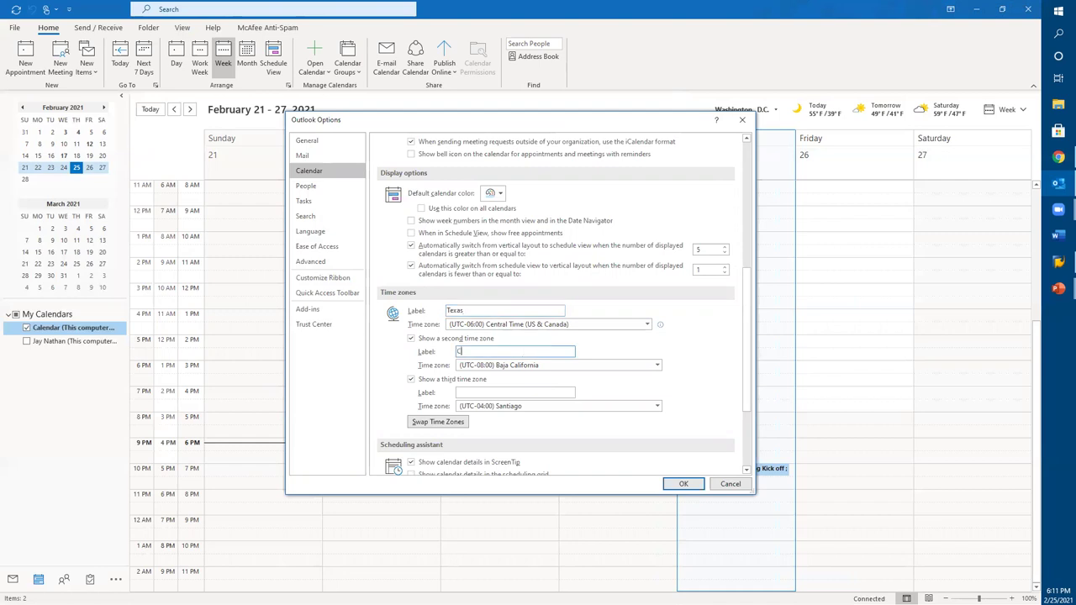
{"action": "key", "text": "BackSpace"}
{"action": "key", "text": "BackSpace"}
{"action": "key", "text": "BackSpace"}
{"action": "type", "text": "LA"}
{"action": "left_click", "coordinate": [506, 393]}
{"action": "type", "text": "bv"}
{"action": "key", "text": "BackSpace"}
{"action": "key", "text": "BackSpace"}
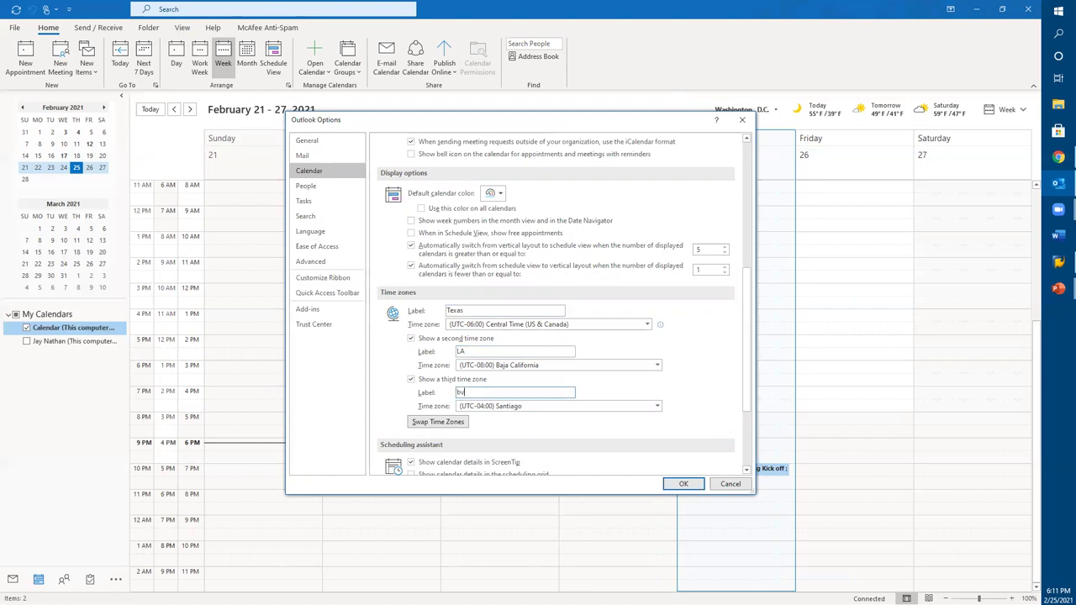
{"action": "type", "text": "Brazu"}
{"action": "key", "text": "BackSpace"}
{"action": "left_click", "coordinate": [680, 484]}
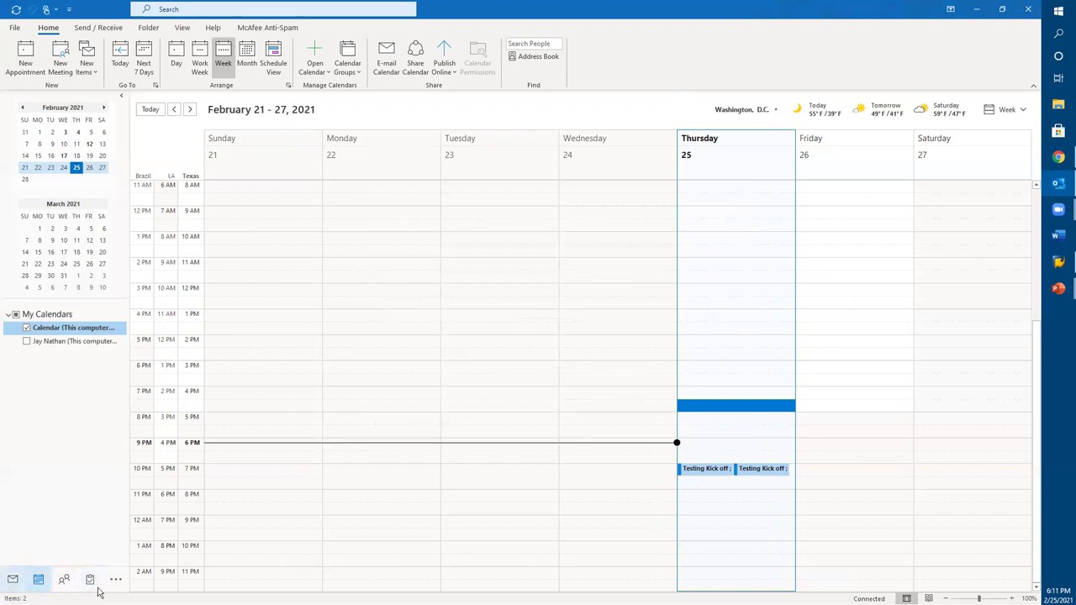
{"action": "mouse_move", "coordinate": [34, 582]}
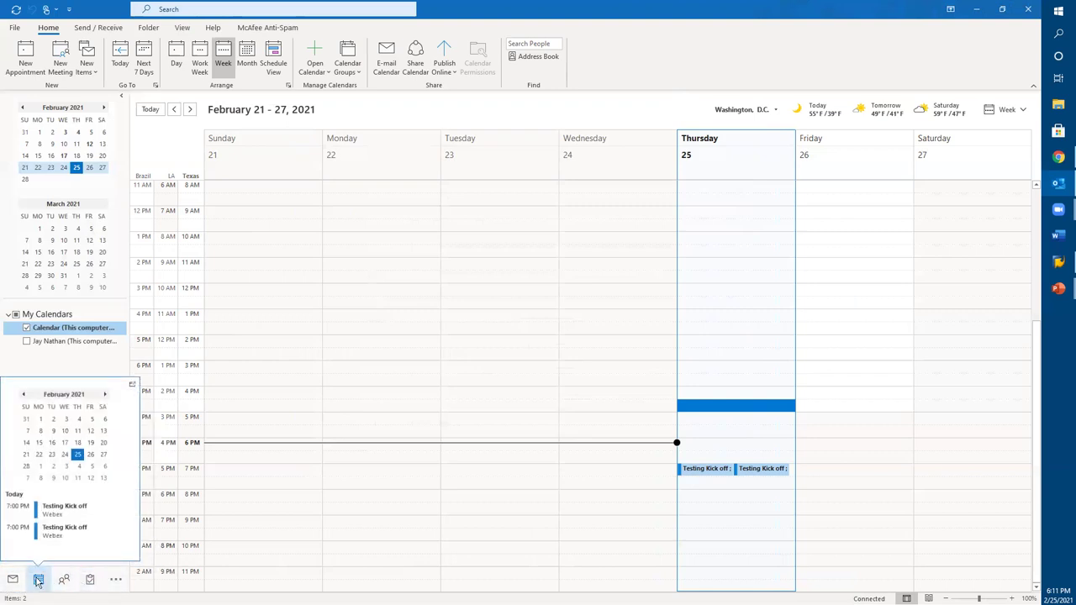
{"action": "left_click", "coordinate": [13, 580]}
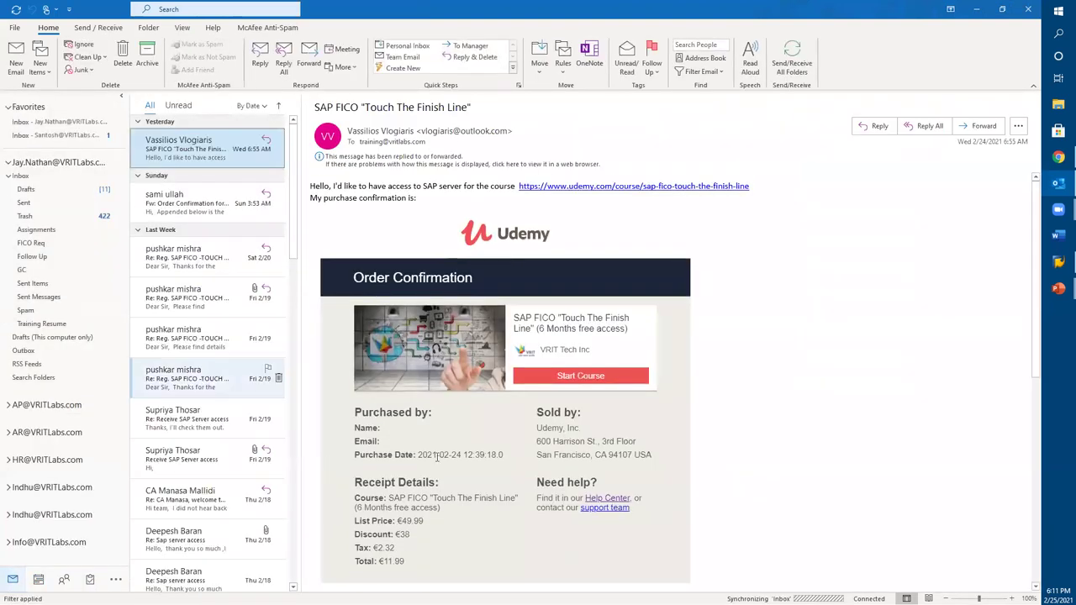
{"action": "key", "text": "alt+Tab"}
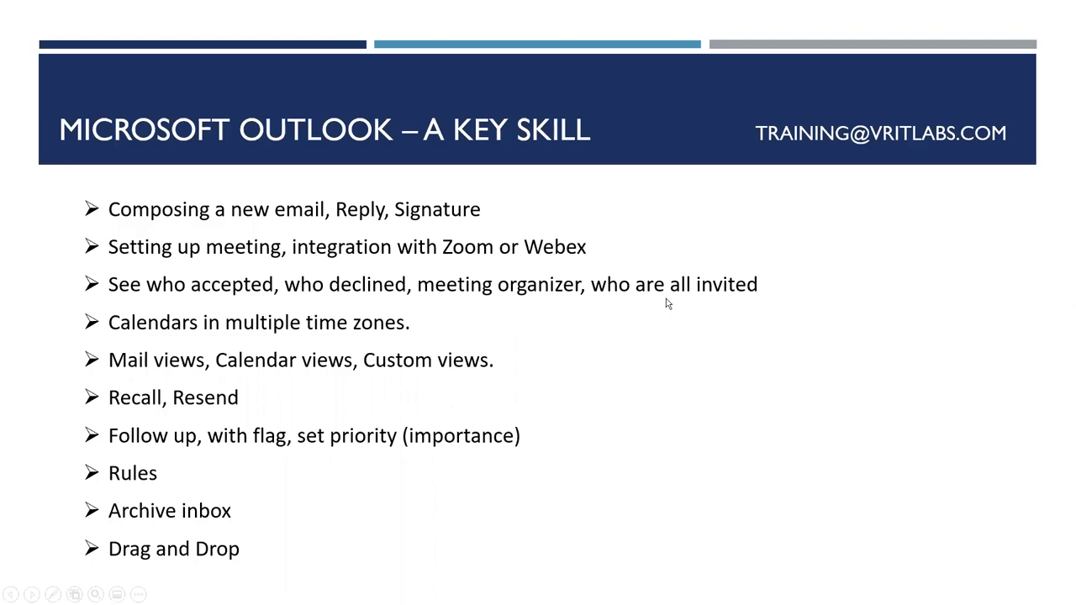
{"action": "key", "text": "alt+Tab"}
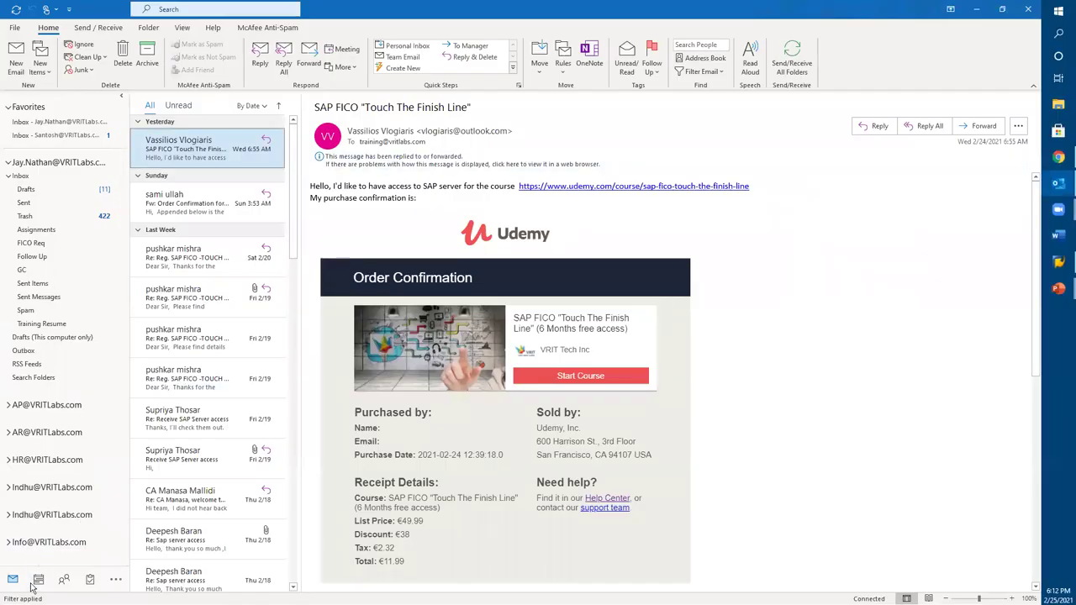
{"action": "left_click", "coordinate": [39, 582]}
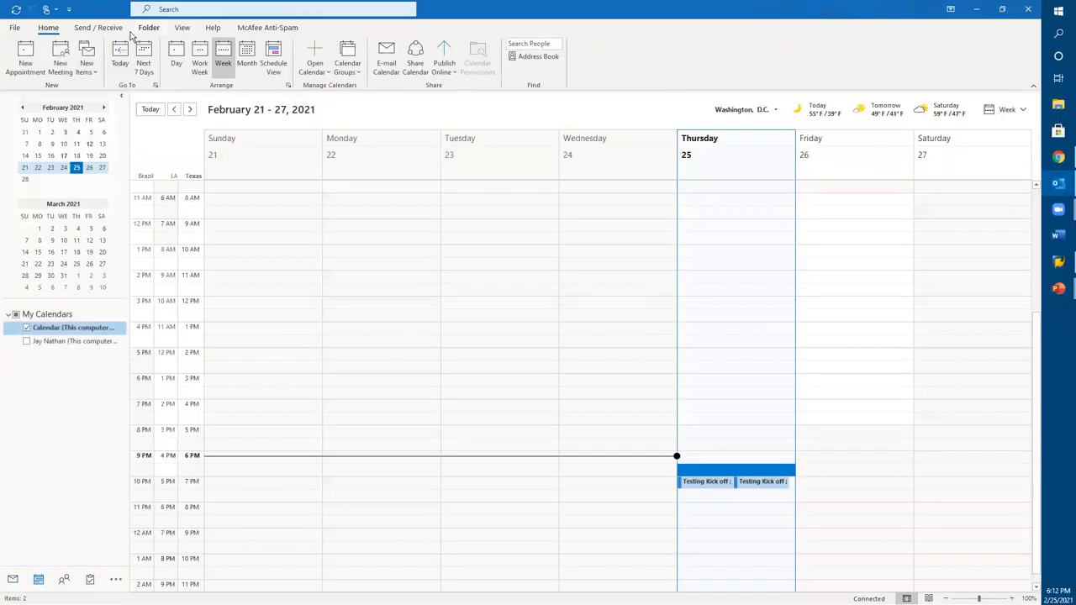
Step: Check the Testing Kick off meeting's attendees in the Scheduling Assistant, then return to PowerPoint
{"action": "left_click", "coordinate": [751, 482]}
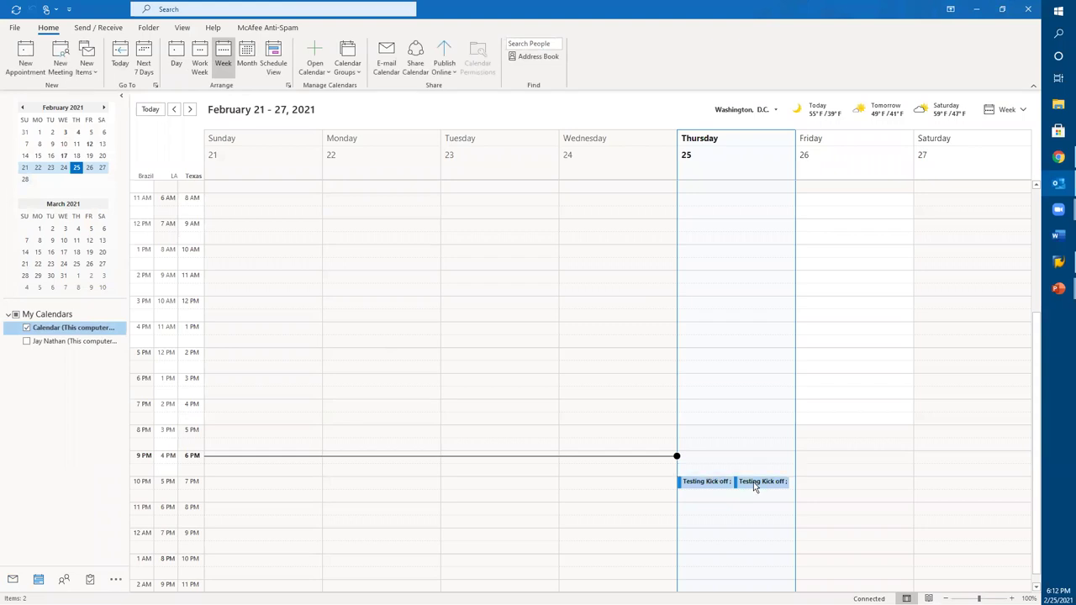
{"action": "double_click", "coordinate": [751, 482]}
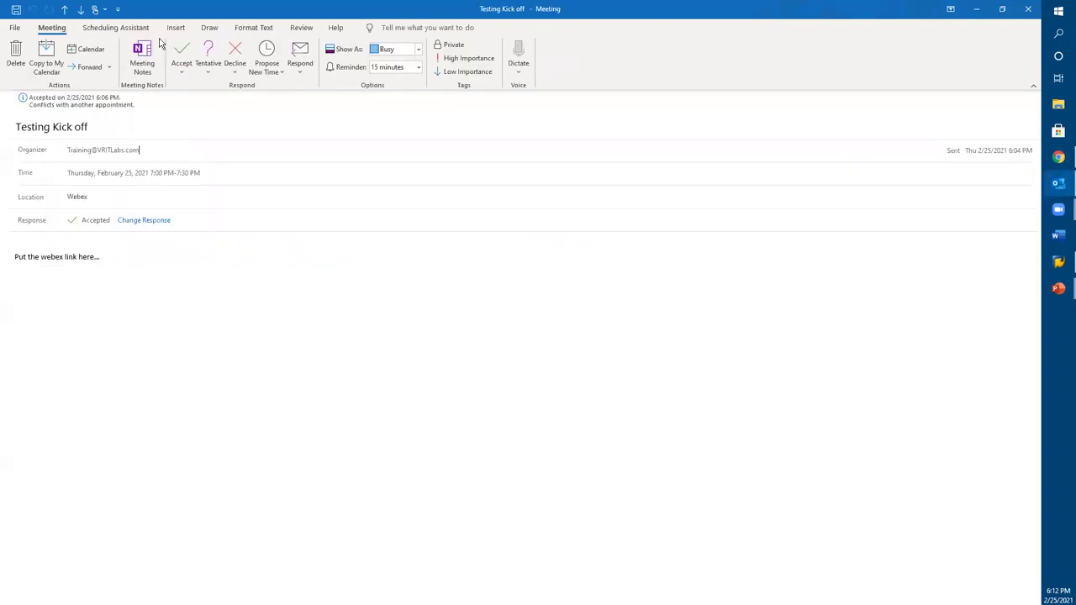
{"action": "left_click", "coordinate": [116, 28]}
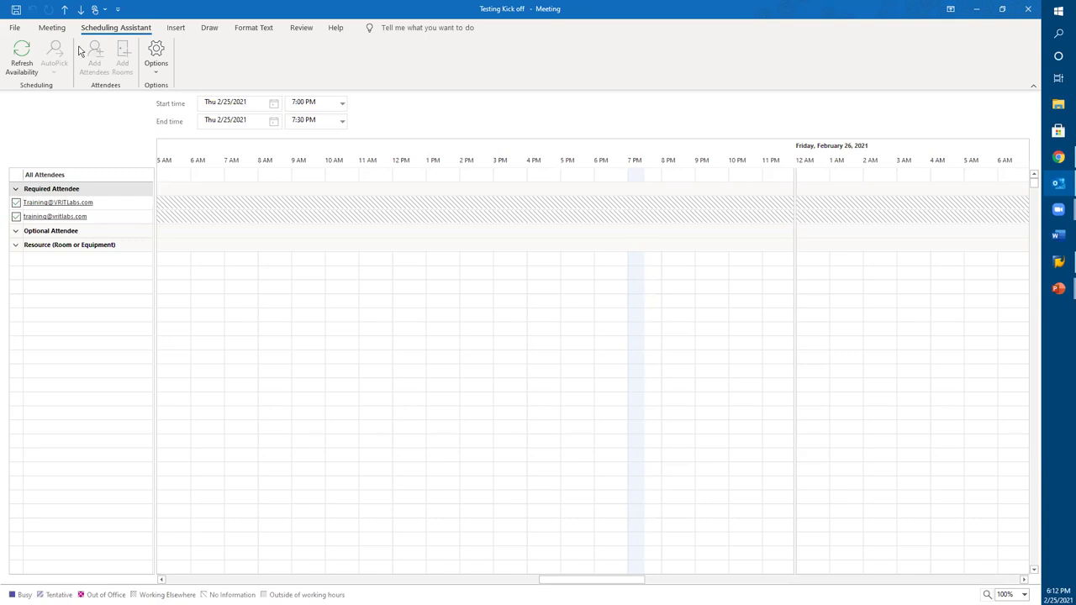
{"action": "key", "text": "alt+s"}
{"action": "key", "text": "alt+Tab"}
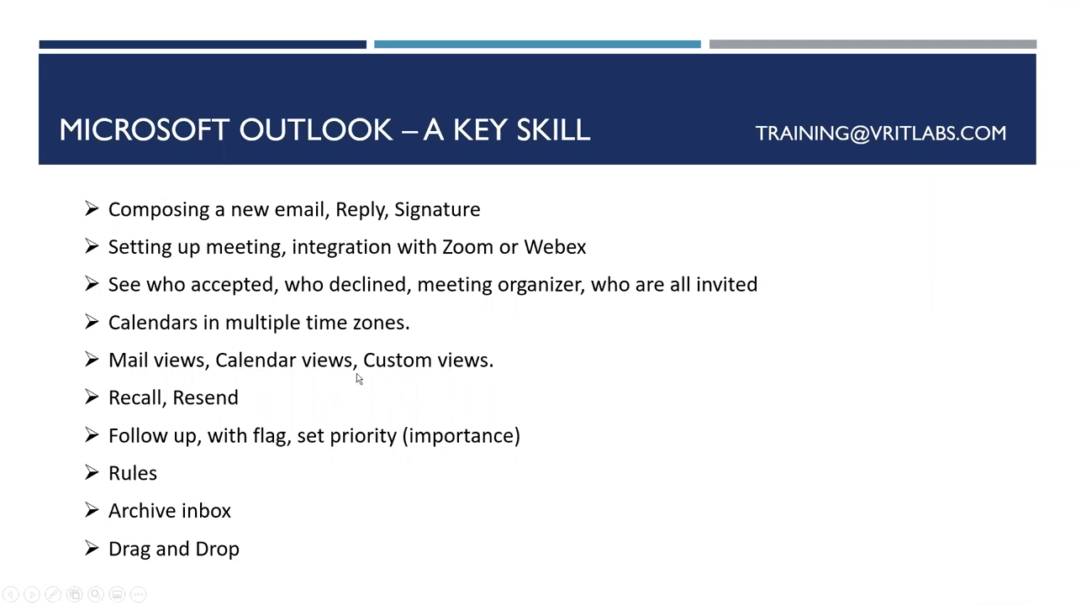
Step: Return to the Outlook mail inbox and widen the message list
{"action": "key", "text": "alt+Tab"}
{"action": "left_click", "coordinate": [13, 580]}
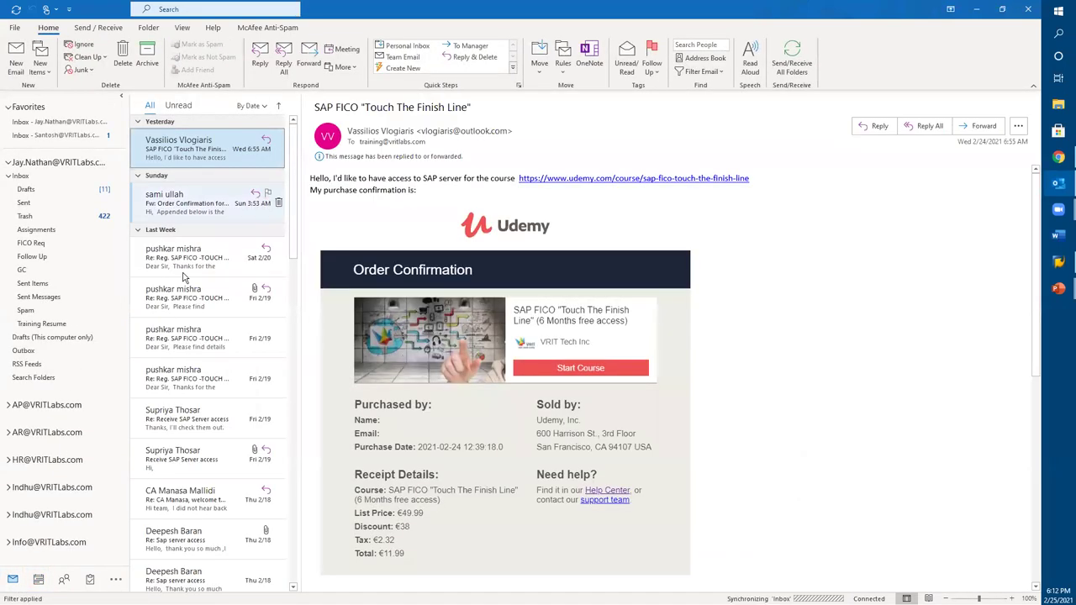
{"action": "left_click_drag", "start_coordinate": [296, 231], "coordinate": [365, 212]}
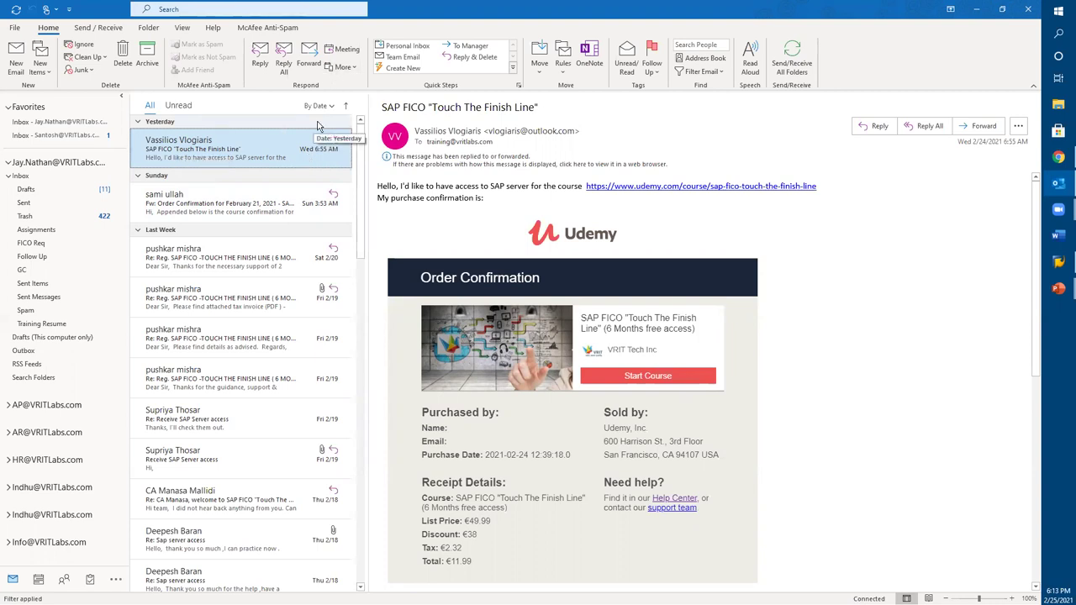
Step: Review the inbox's filter, arrange and sort choices
{"action": "left_click", "coordinate": [330, 106]}
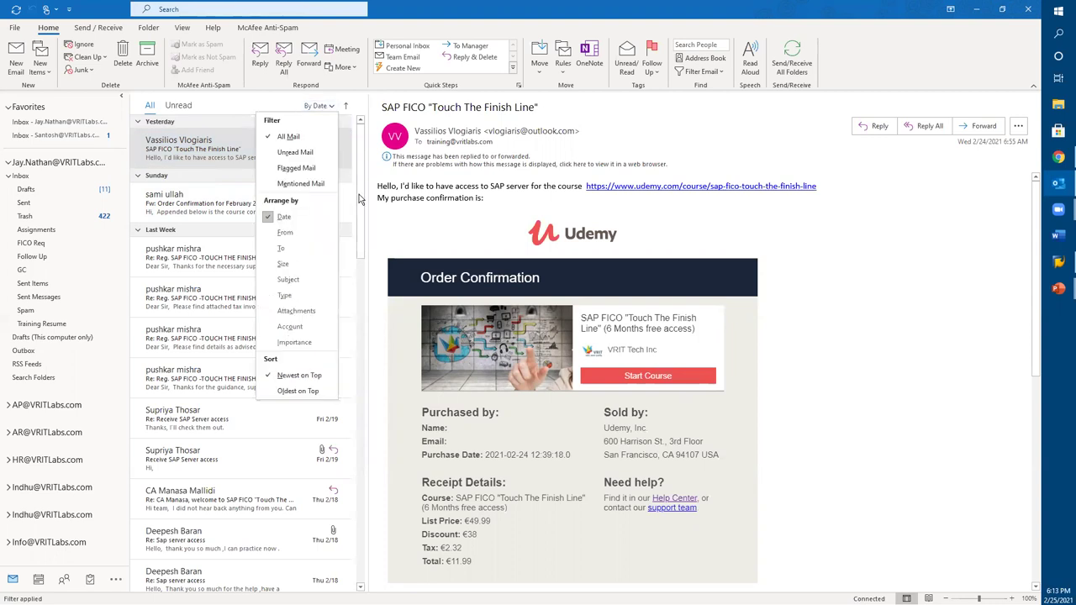
{"action": "key", "text": "Escape"}
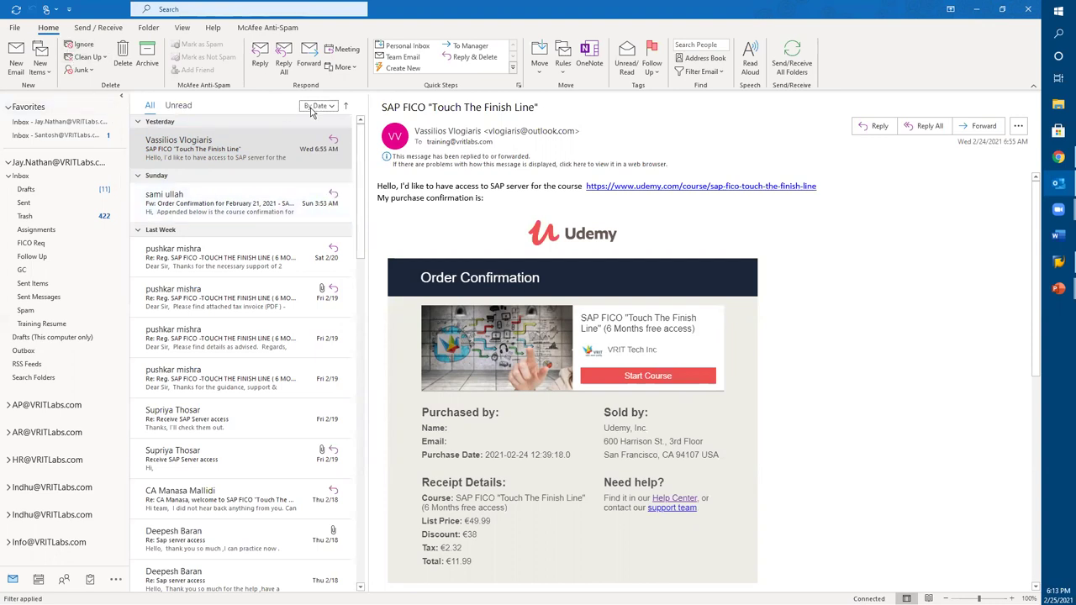
{"action": "mouse_move", "coordinate": [421, 126]}
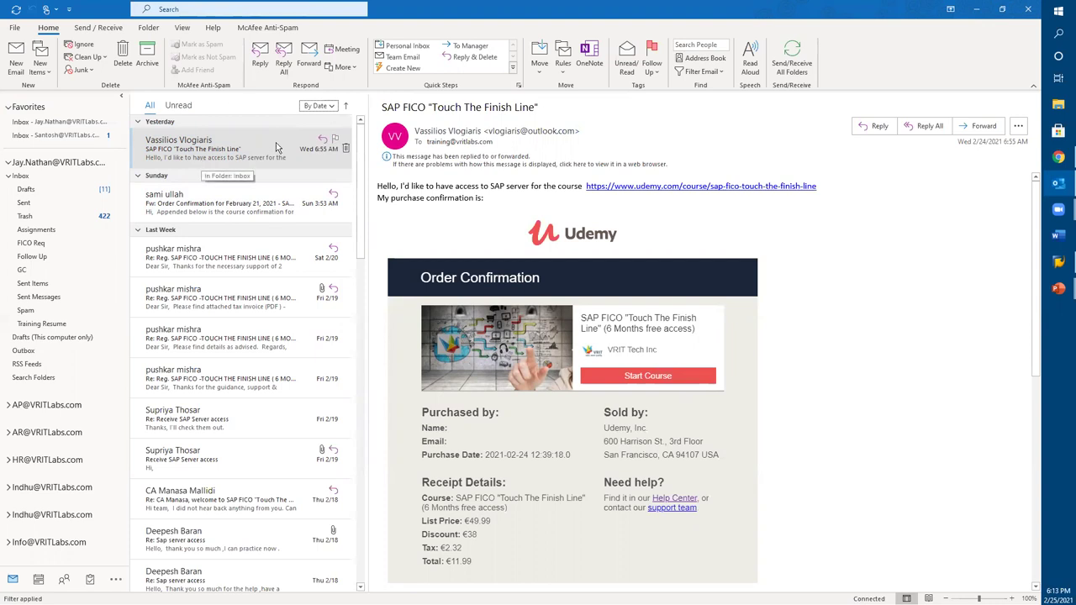
{"action": "left_click", "coordinate": [332, 106]}
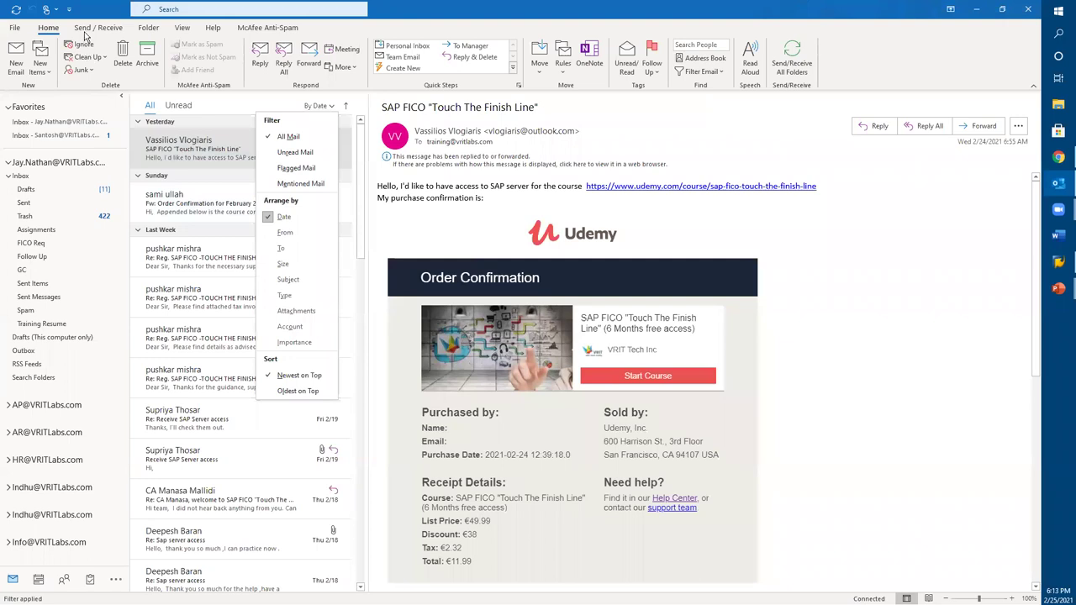
{"action": "left_click", "coordinate": [156, 29]}
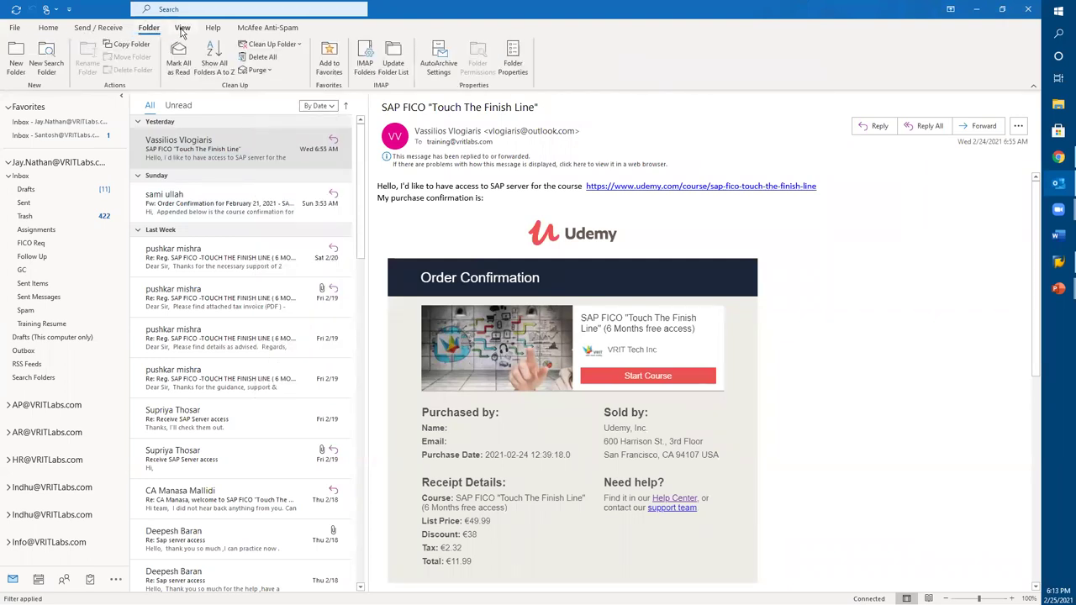
Step: Try the Preview view and view the SAP FICO message, then settle on Hide Messages
{"action": "left_click", "coordinate": [181, 28]}
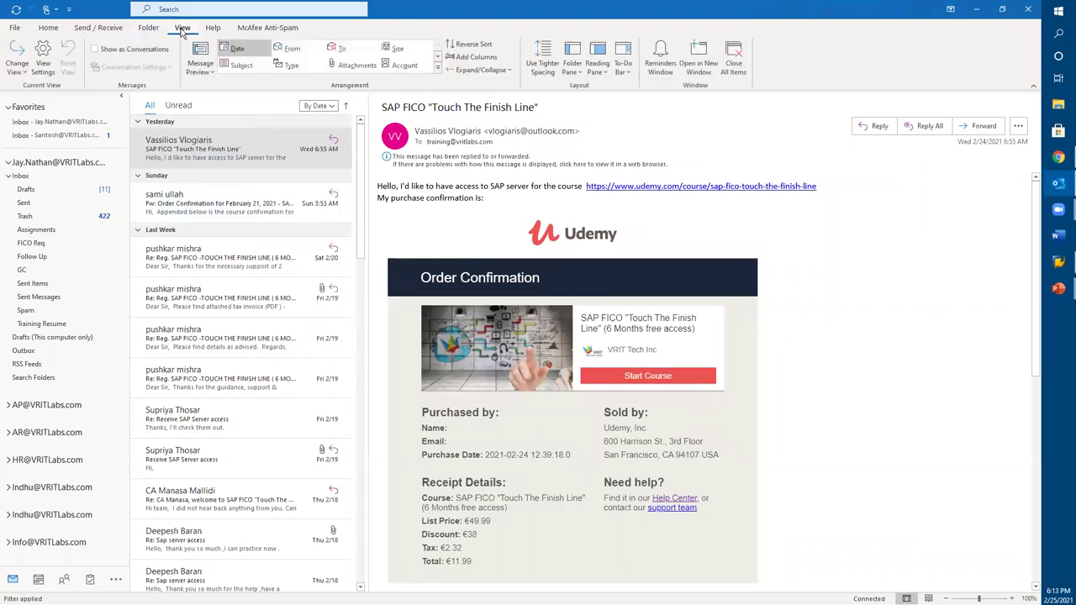
{"action": "left_click", "coordinate": [25, 73]}
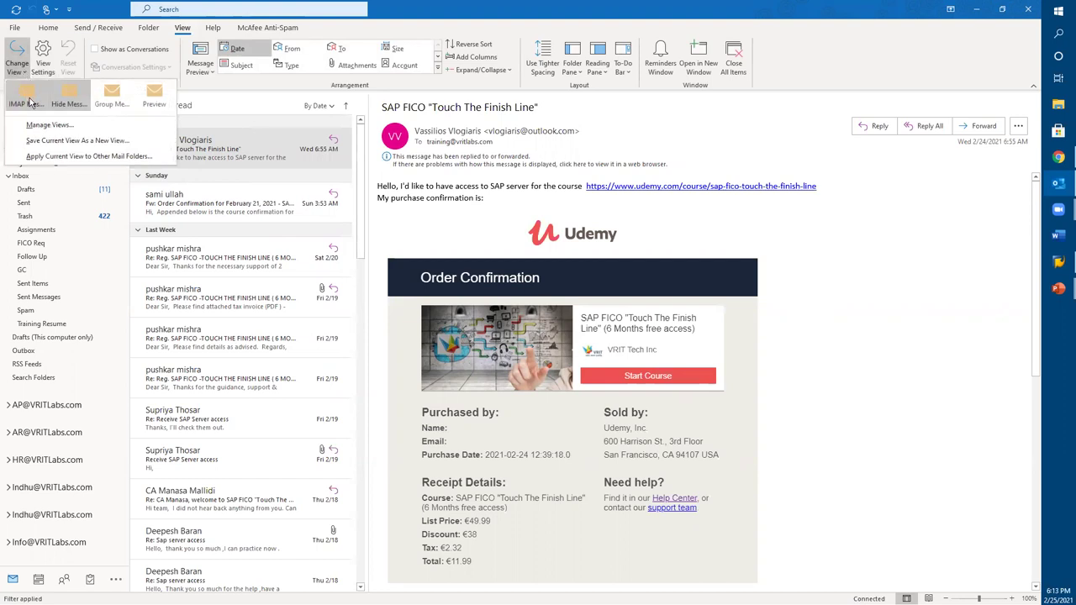
{"action": "left_click", "coordinate": [153, 99]}
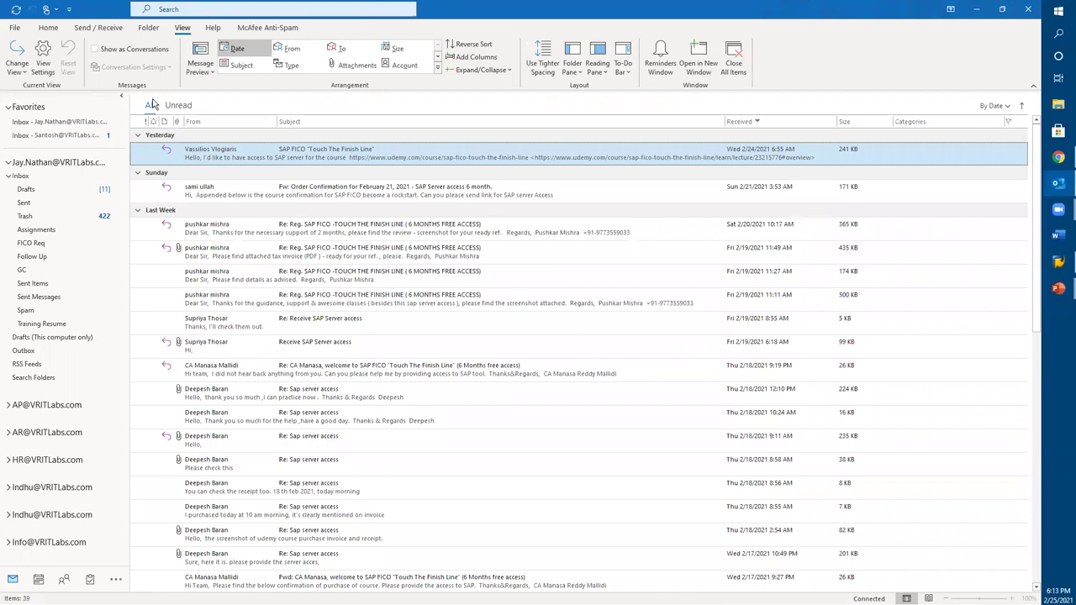
{"action": "double_click", "coordinate": [294, 162]}
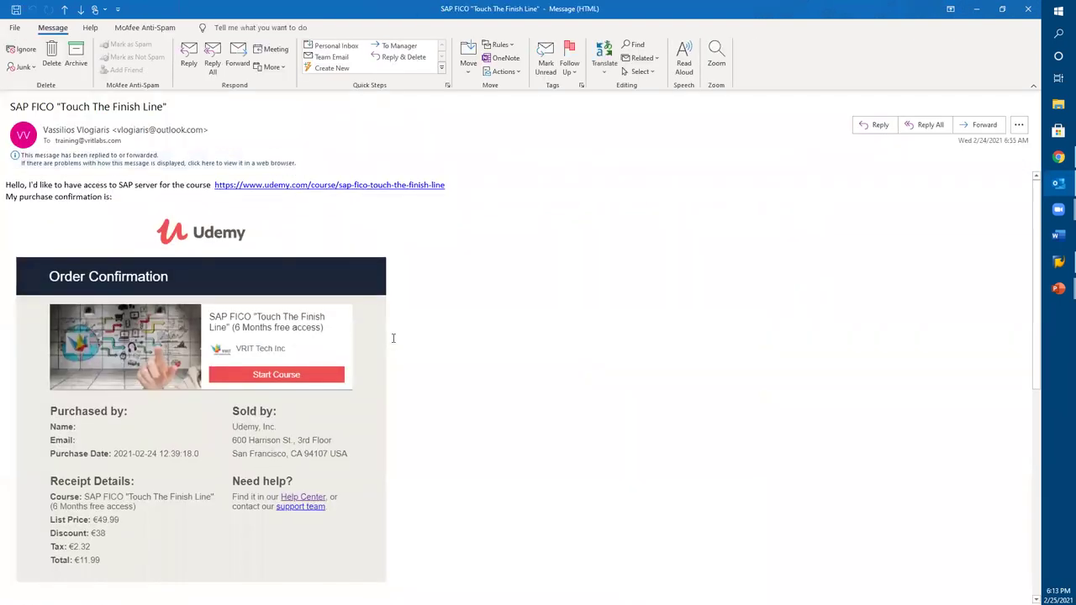
{"action": "left_click", "coordinate": [1030, 15]}
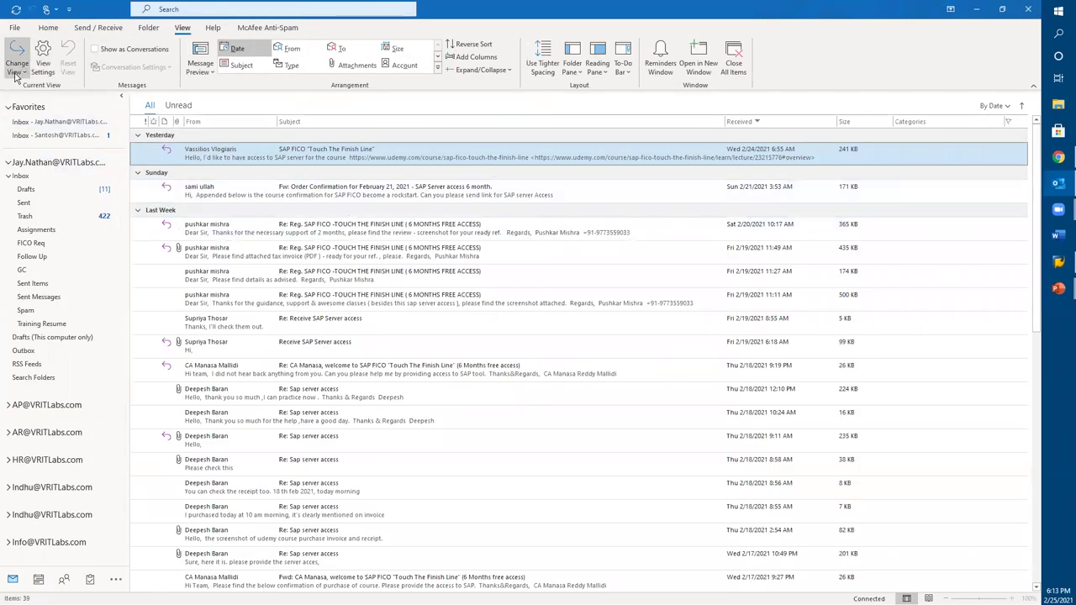
{"action": "left_click", "coordinate": [16, 67]}
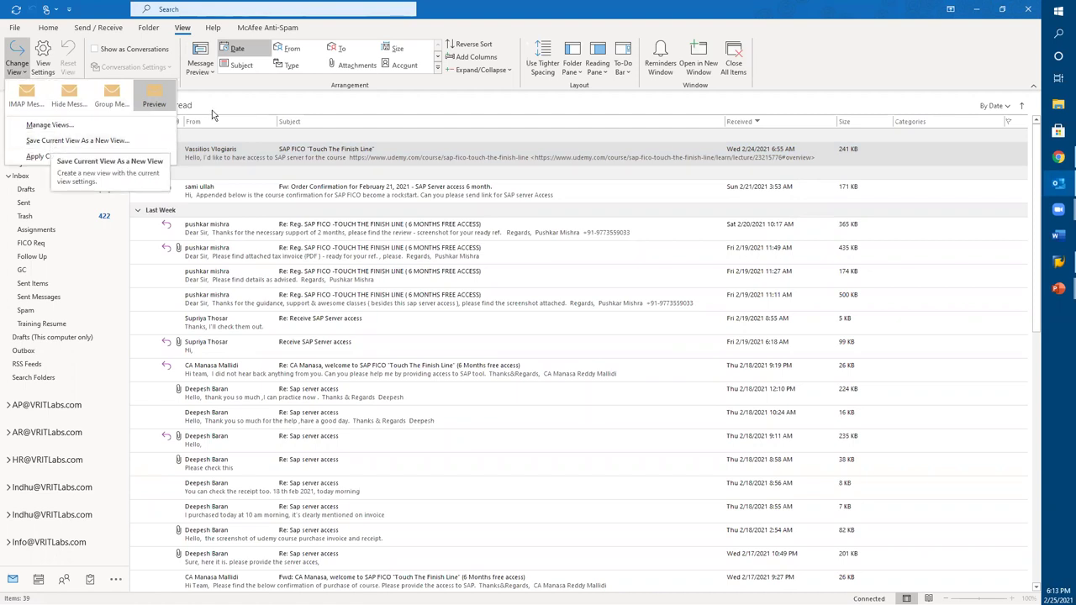
{"action": "left_click", "coordinate": [66, 106]}
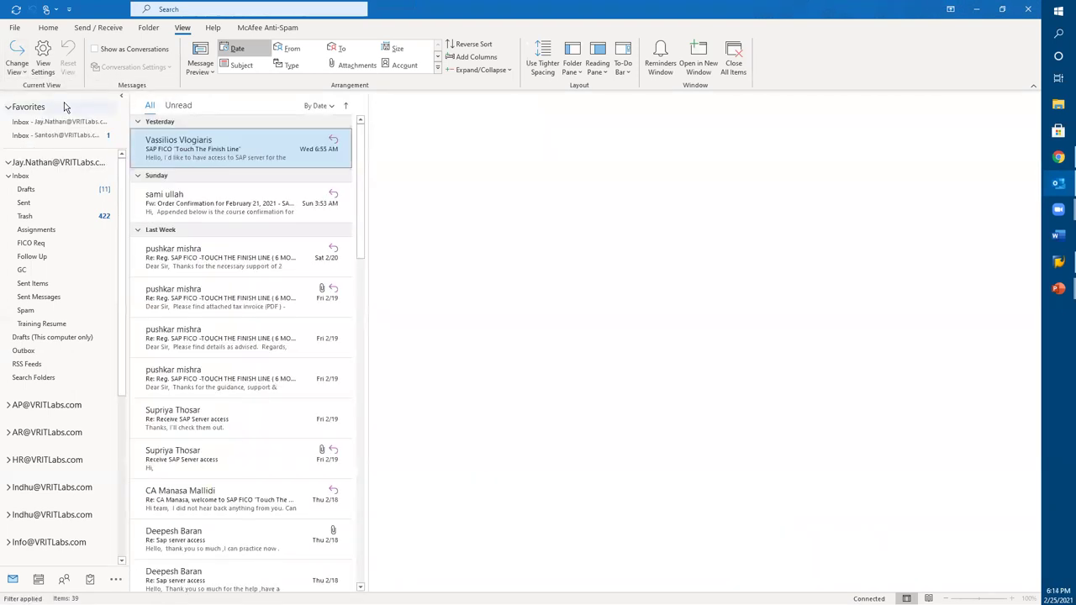
{"action": "left_click", "coordinate": [279, 162]}
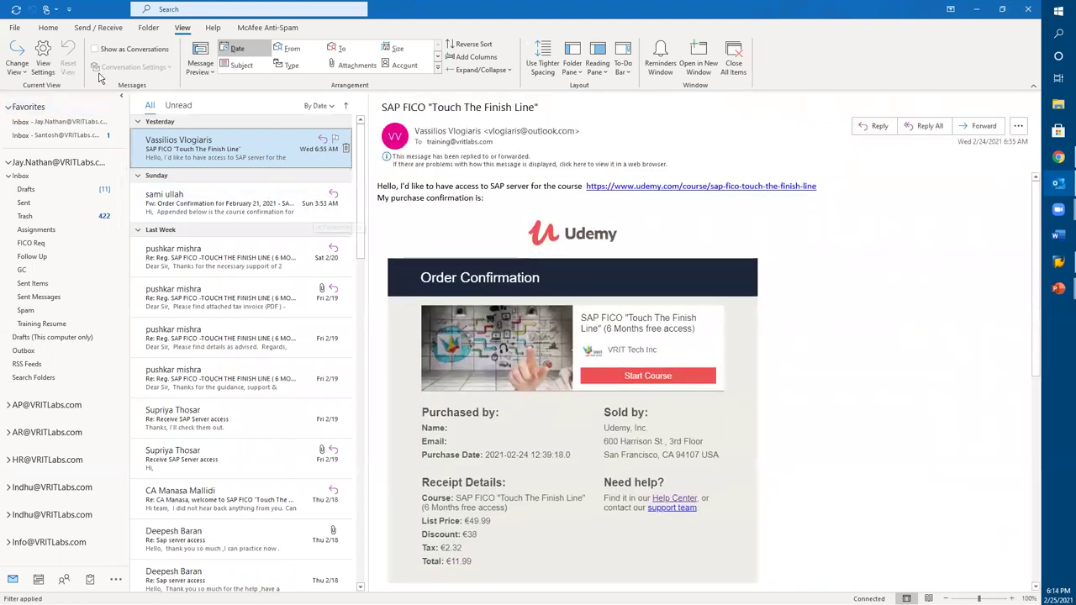
{"action": "left_click", "coordinate": [43, 59]}
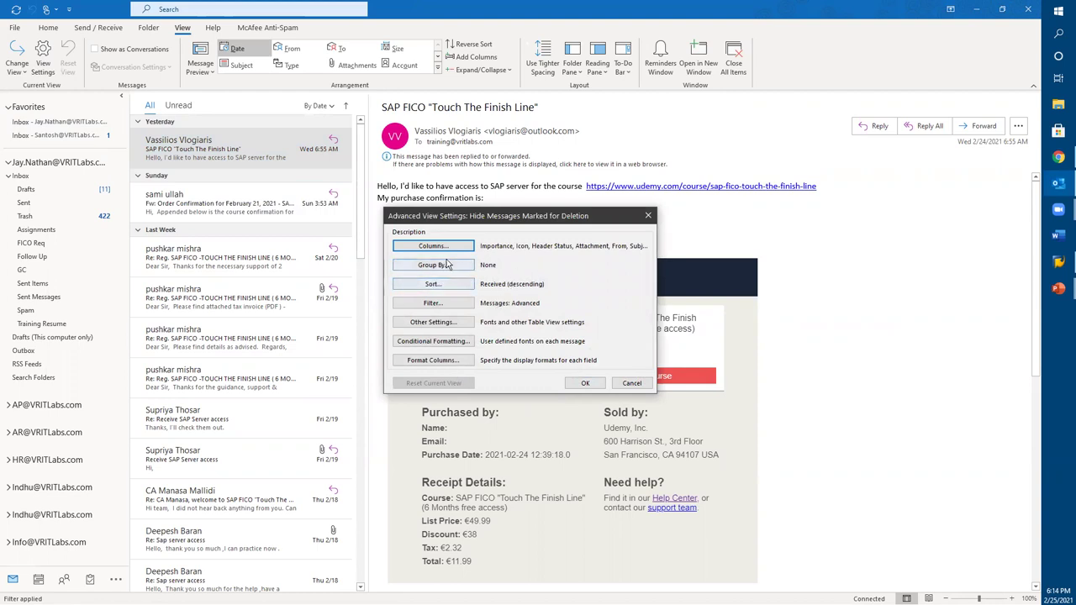
{"action": "left_click", "coordinate": [630, 384]}
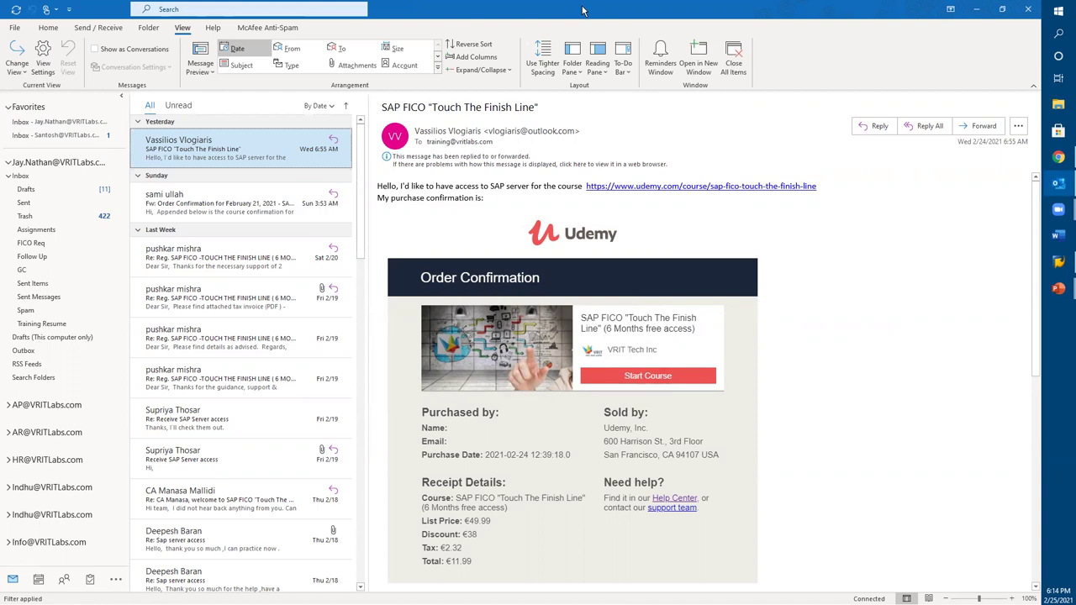
{"action": "left_click", "coordinate": [574, 72]}
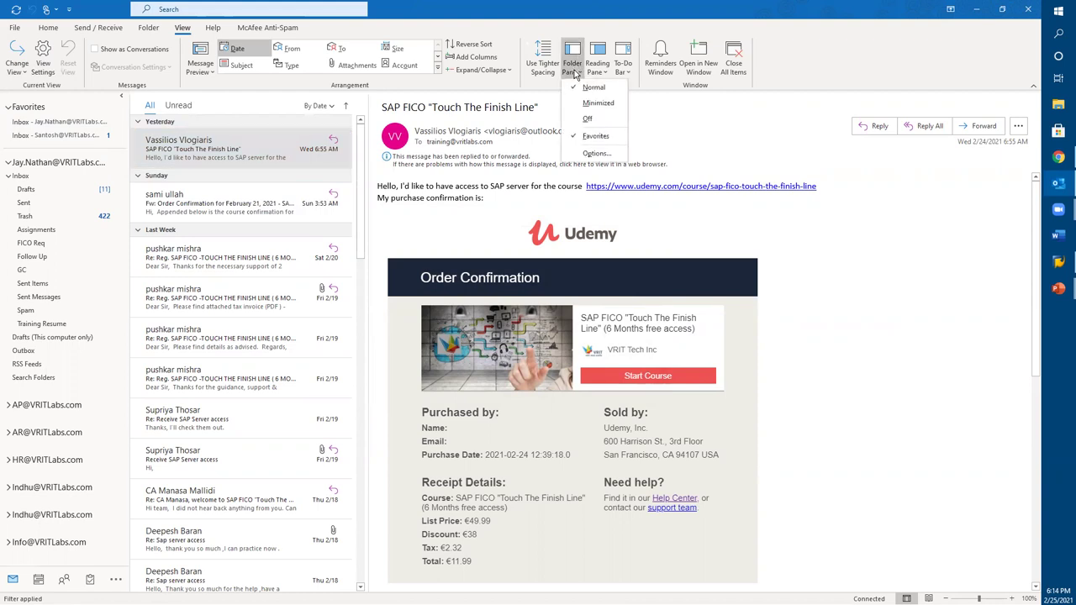
Step: Move the reading pane below the message list
{"action": "left_click", "coordinate": [807, 201]}
{"action": "left_click", "coordinate": [602, 74]}
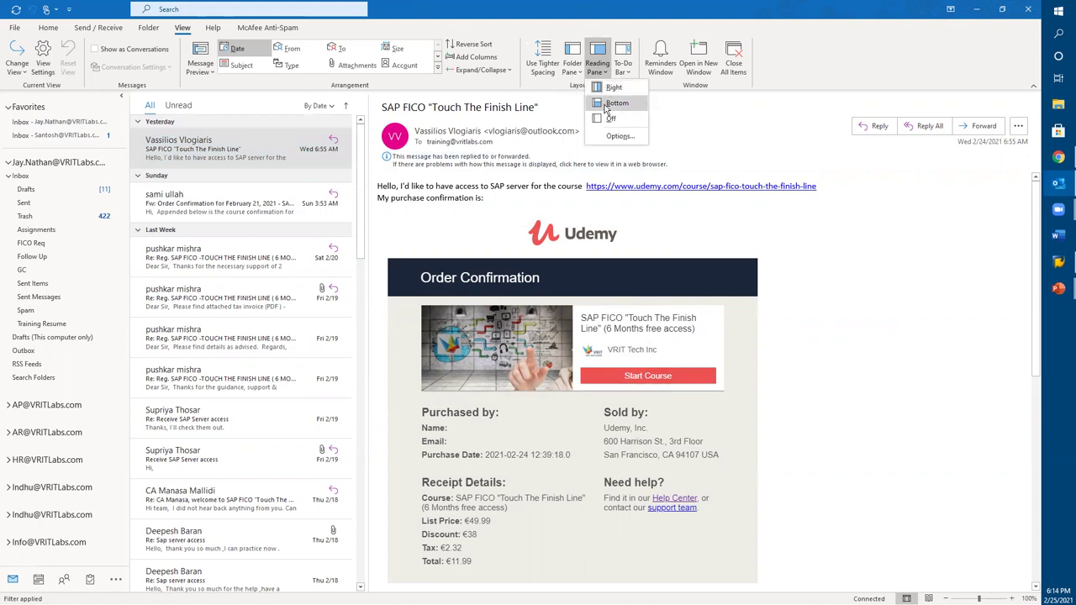
{"action": "left_click", "coordinate": [606, 104]}
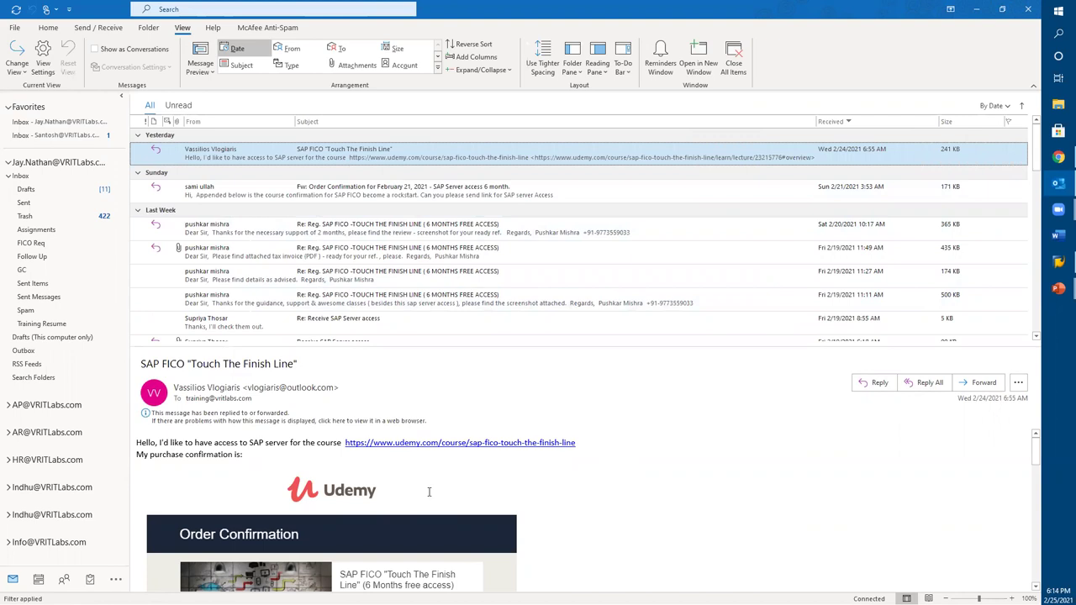
Step: Open Sunday's order-confirmation email and put the reading pane back on the right
{"action": "left_click", "coordinate": [333, 199]}
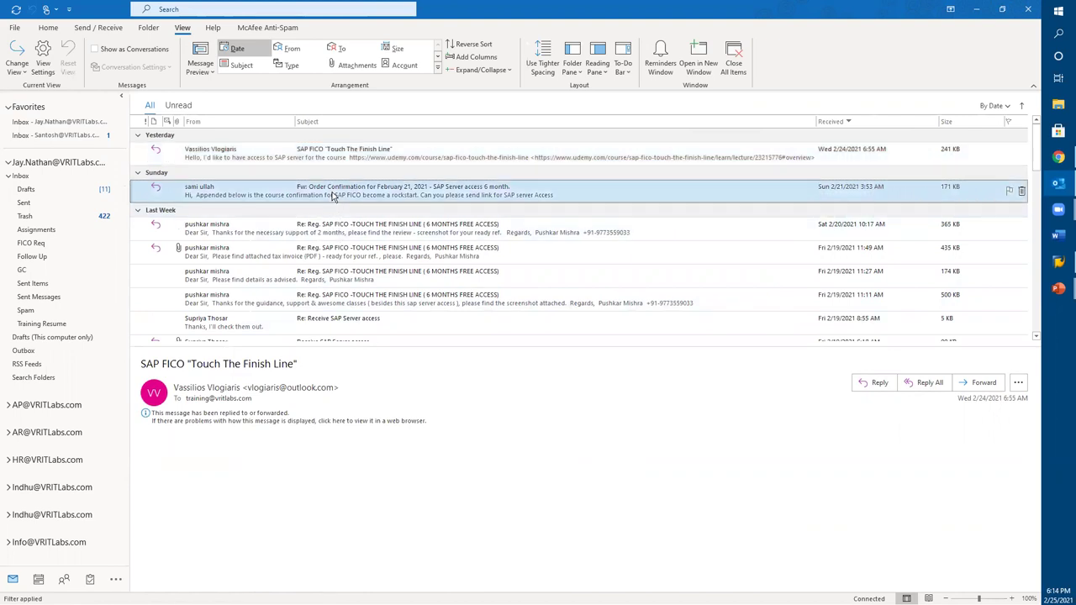
{"action": "scroll", "coordinate": [367, 547], "scroll_direction": "down", "scroll_amount": 1}
{"action": "scroll", "coordinate": [367, 546], "scroll_direction": "up", "scroll_amount": 1}
{"action": "left_click", "coordinate": [595, 72]}
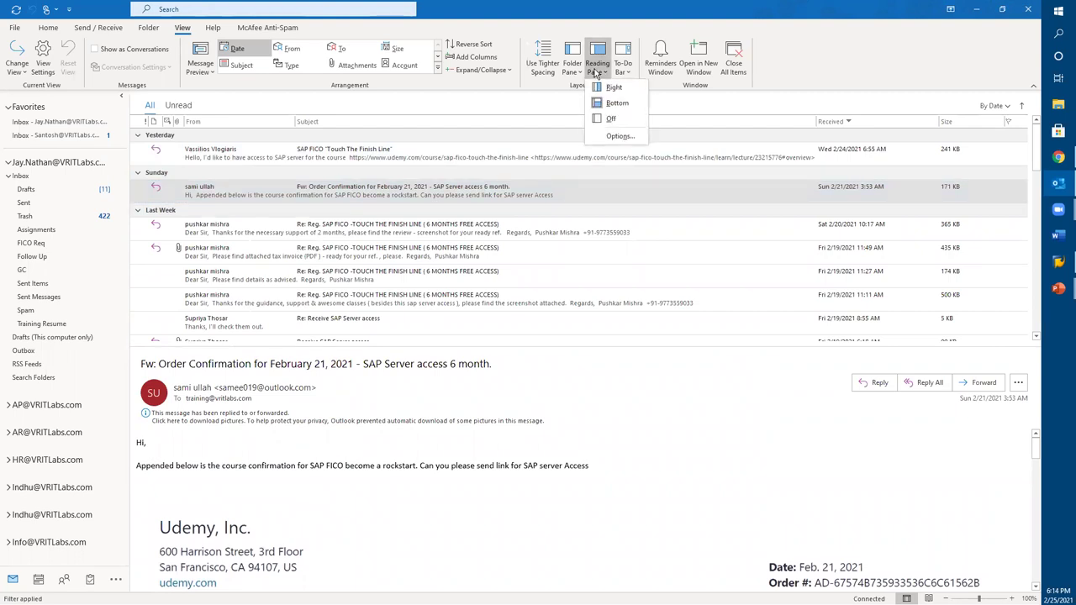
{"action": "left_click", "coordinate": [612, 87]}
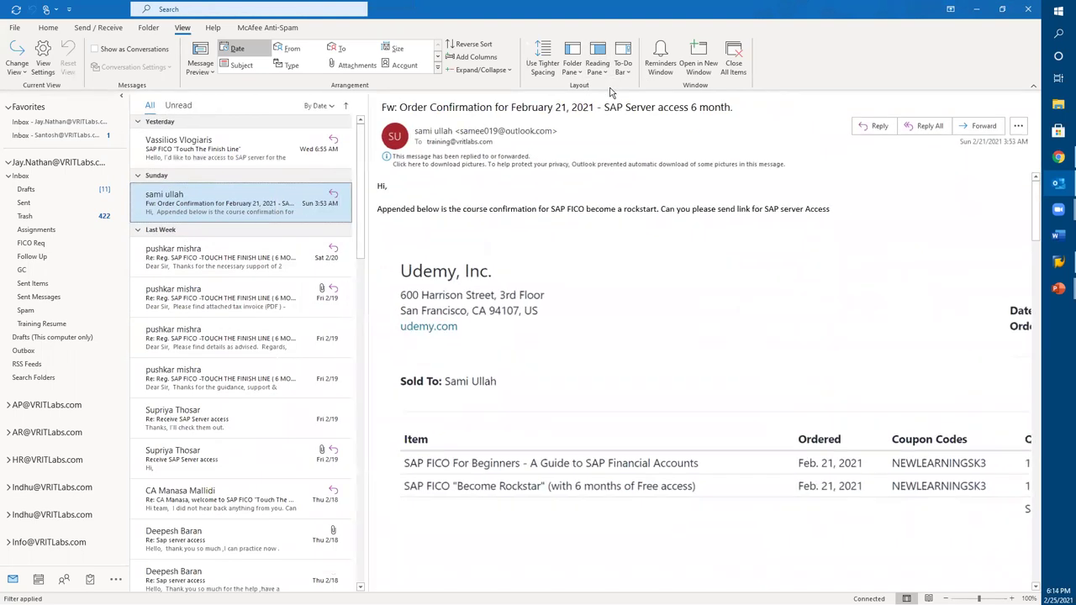
Step: Step through the Sat 2/20 and Fri 2/19 replies to 'Please find details as advised'
{"action": "left_click", "coordinate": [245, 249]}
{"action": "left_click", "coordinate": [243, 302]}
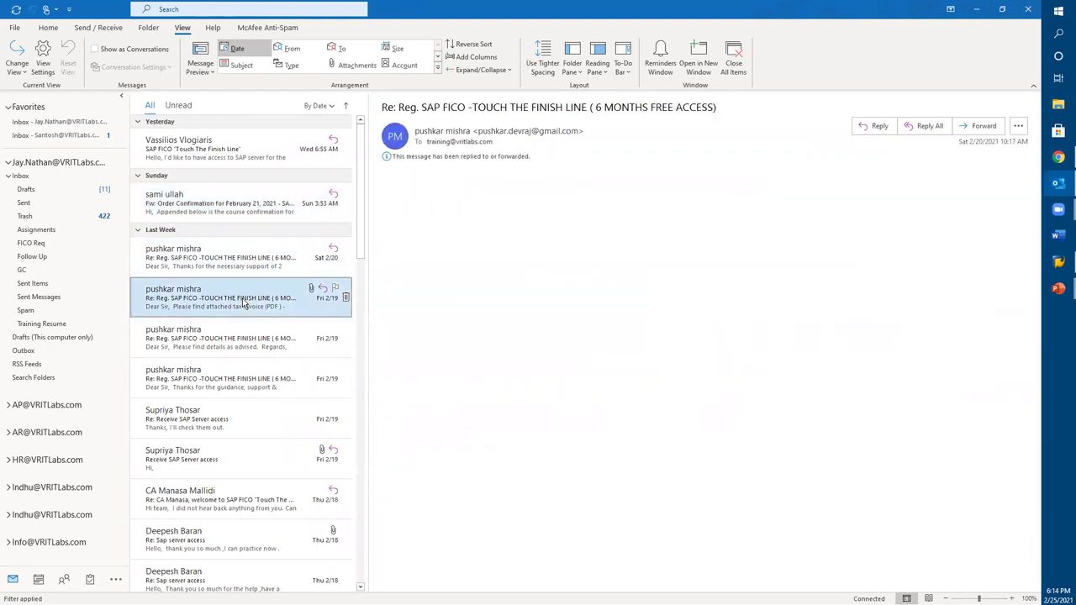
{"action": "left_click", "coordinate": [243, 338]}
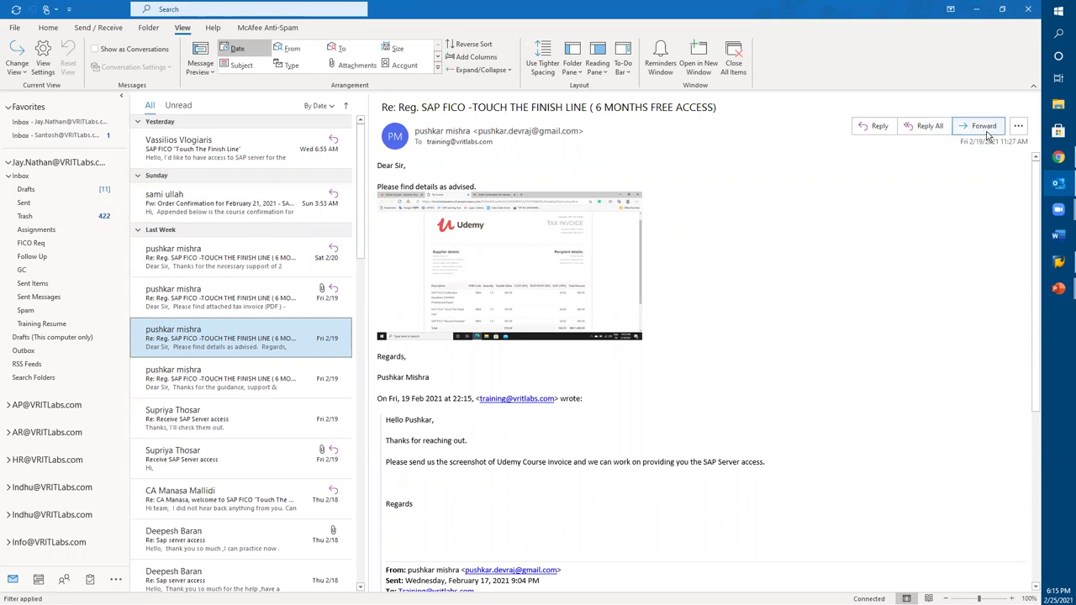
{"action": "key", "text": "alt+Tab"}
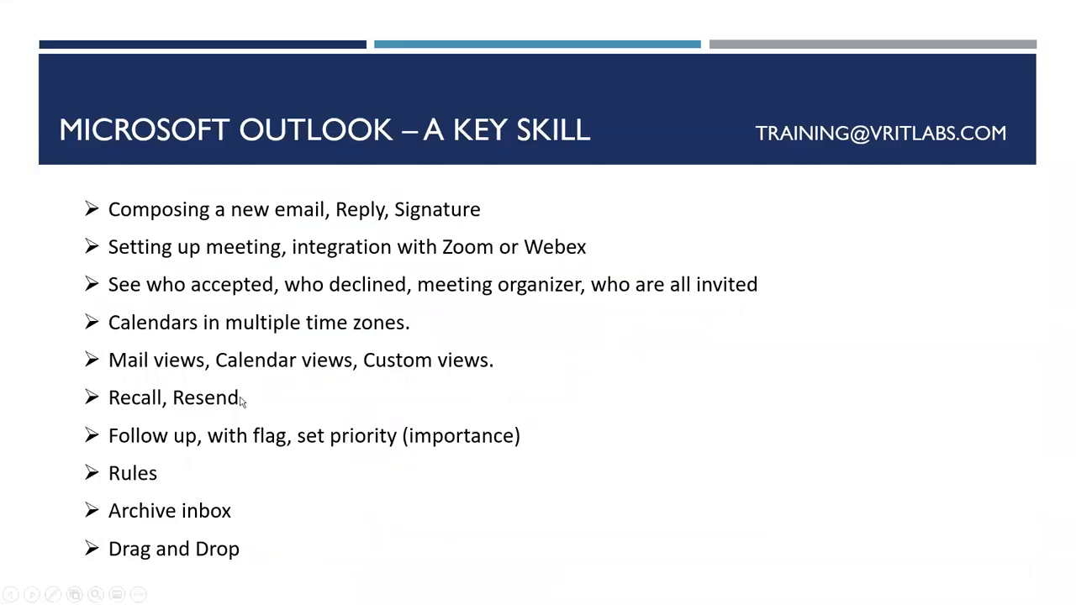
{"action": "key", "text": "alt+Tab"}
{"action": "key", "text": "alt+Tab"}
{"action": "key", "text": "alt+Tab"}
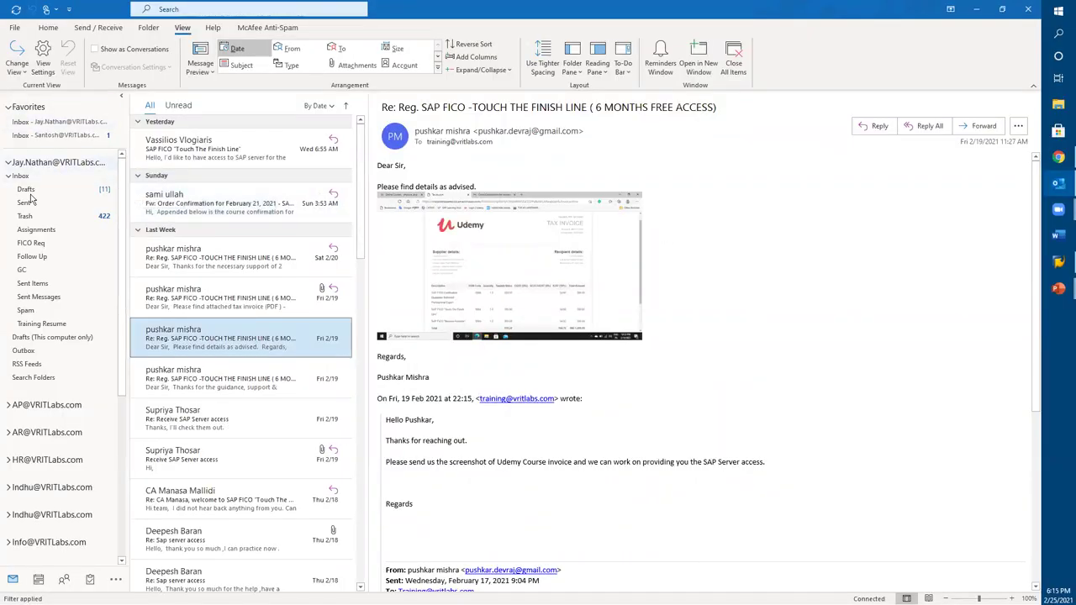
Step: Select the Training account's Inbox and create a new blank email from it
{"action": "scroll", "coordinate": [33, 455], "scroll_direction": "down", "scroll_amount": 5}
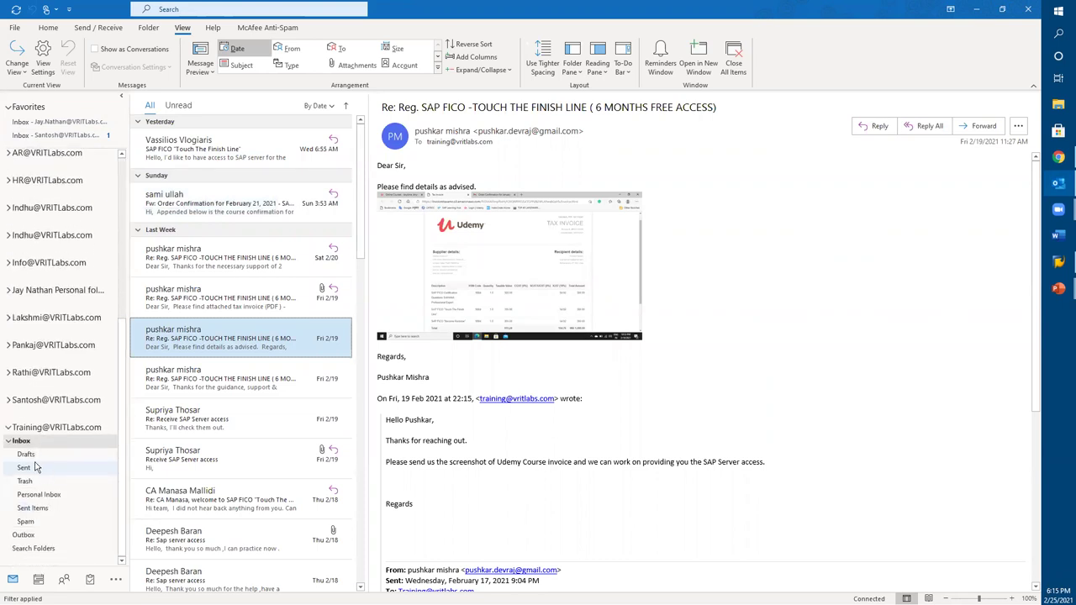
{"action": "left_click", "coordinate": [22, 441]}
{"action": "double_click", "coordinate": [23, 444]}
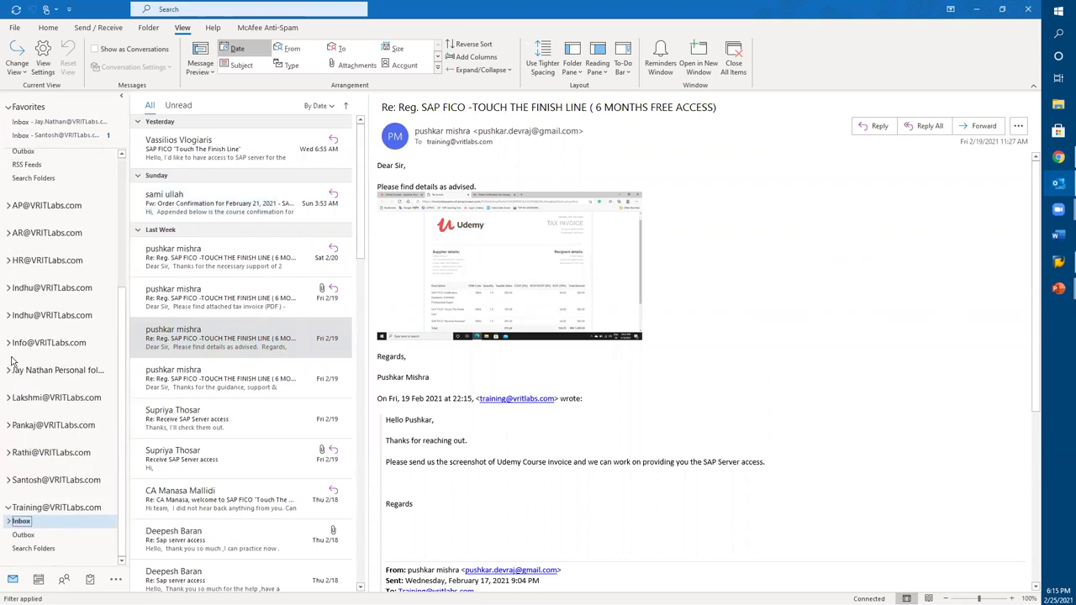
{"action": "left_click", "coordinate": [48, 27]}
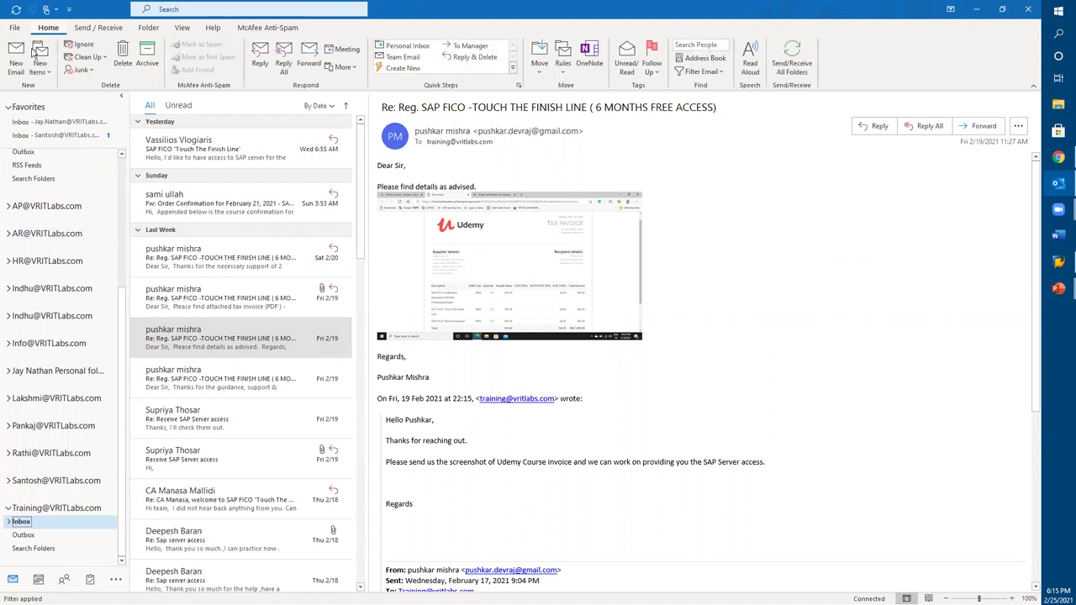
{"action": "left_click", "coordinate": [15, 65]}
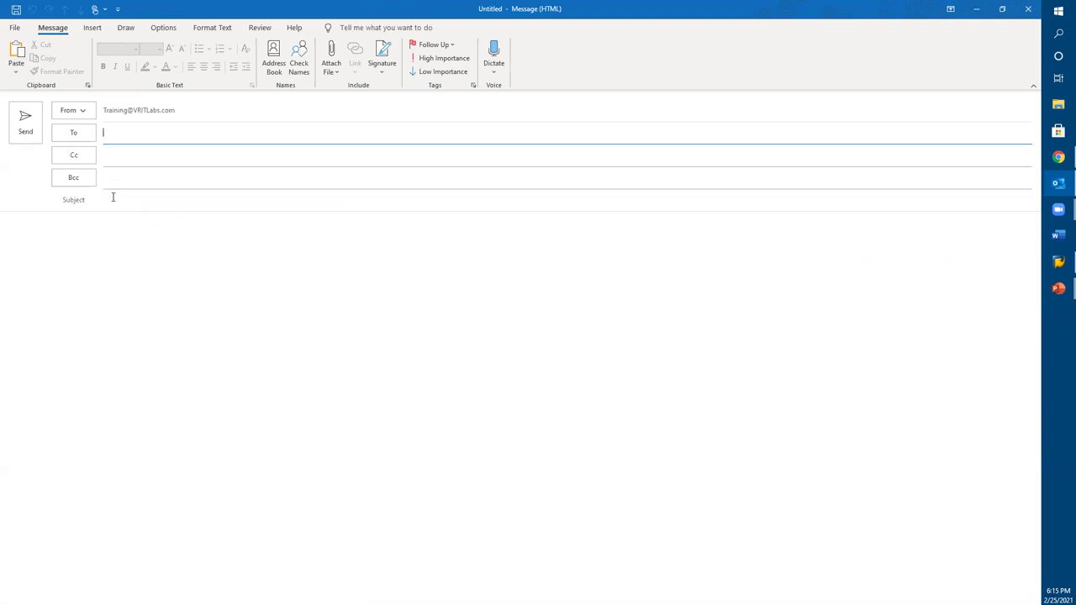
Step: Type 'Hi Steve -' then 'Good Morning Hope you had a wonderful weekend, hope your day is going well'
{"action": "left_click", "coordinate": [79, 258]}
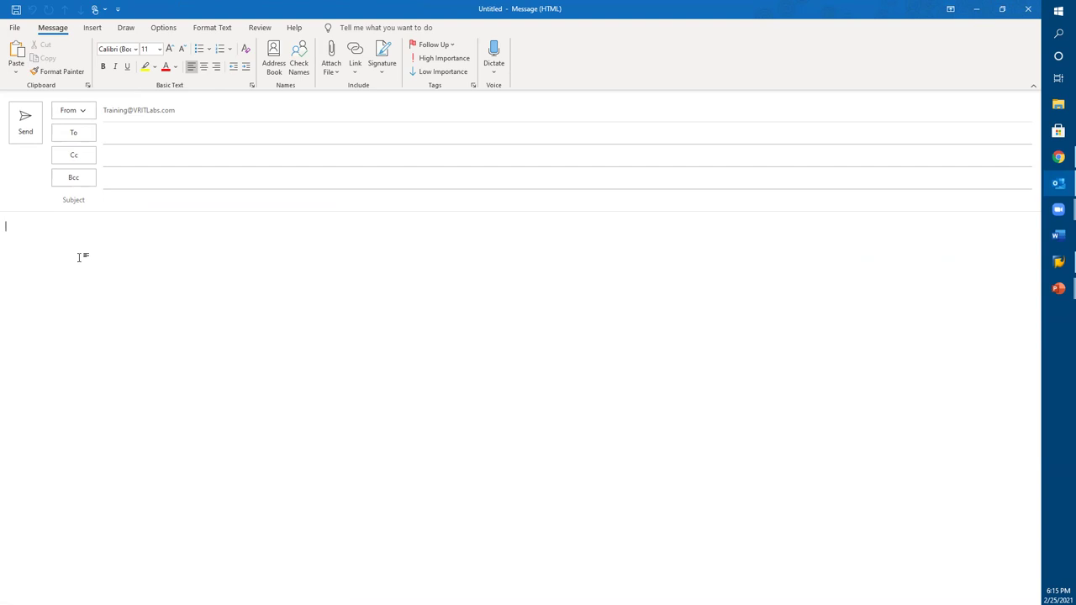
{"action": "type", "text": "Hi S"}
{"action": "type", "text": "teve "}
{"action": "type", "text": "- Hop"}
{"action": "key", "text": "BackSpace"}
{"action": "key", "text": "BackSpace"}
{"action": "key", "text": "BackSpace"}
{"action": "type", "text": "Good Morning "}
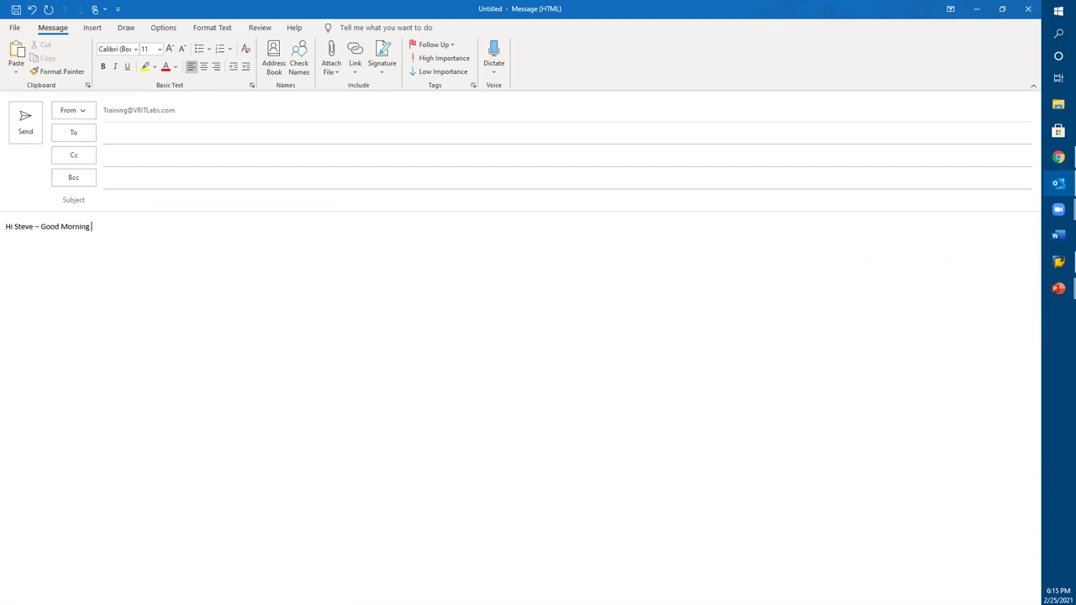
{"action": "type", "text": " Hope you had a wonderful weekend"}
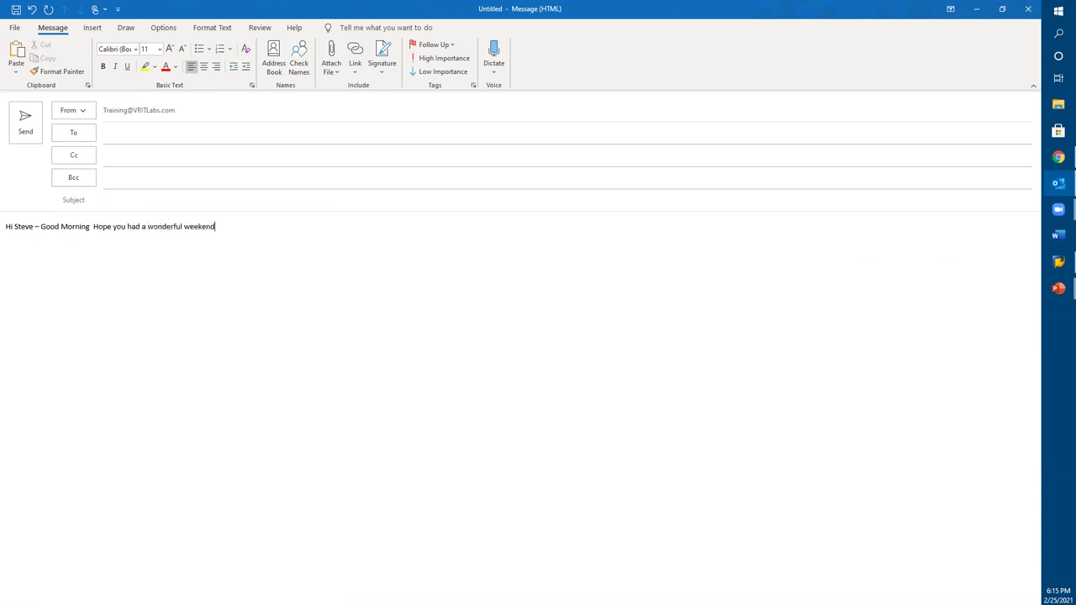
{"action": "type", "text": ", hope your day is going well"}
Step: Add a line 'Hope everything is going well..', then delete everything after the greeting's dash
{"action": "key", "text": "Return"}
{"action": "type", "text": "Hope "}
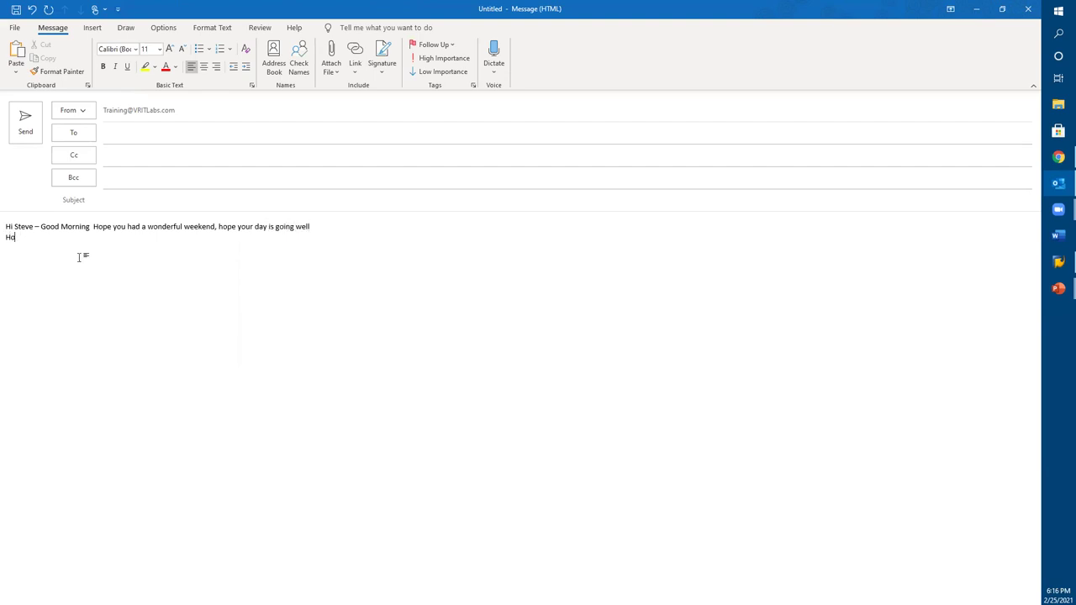
{"action": "type", "text": "everything is going well.. Hel"}
{"action": "key", "text": "BackSpace"}
{"action": "key", "text": "BackSpace"}
{"action": "type", "text": "ei"}
{"action": "key", "text": "BackSpace"}
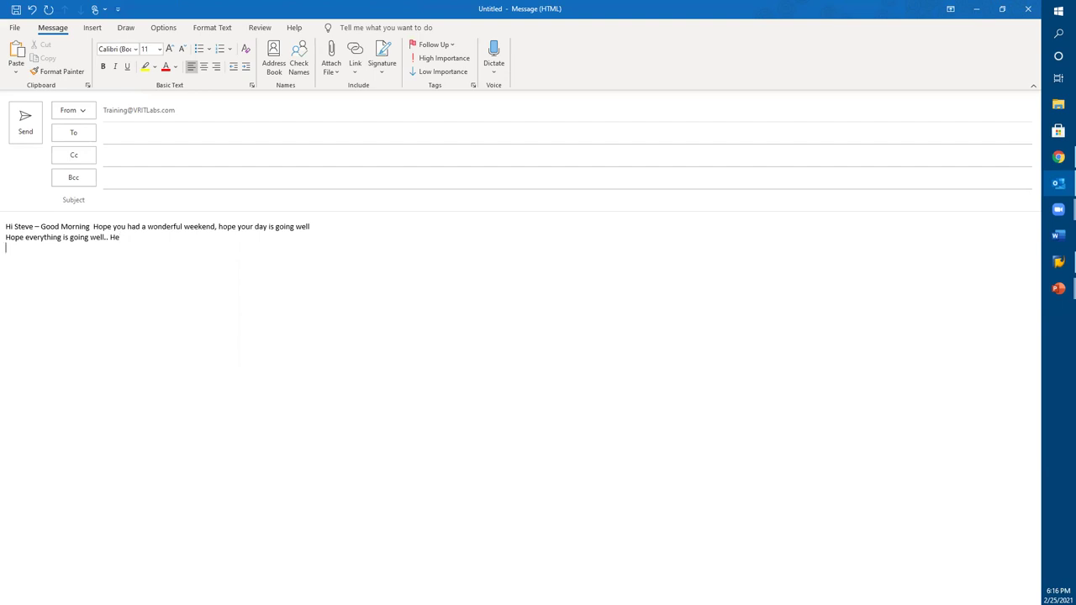
{"action": "left_click_drag", "start_coordinate": [131, 241], "coordinate": [41, 226]}
{"action": "key", "text": "BackSpace"}
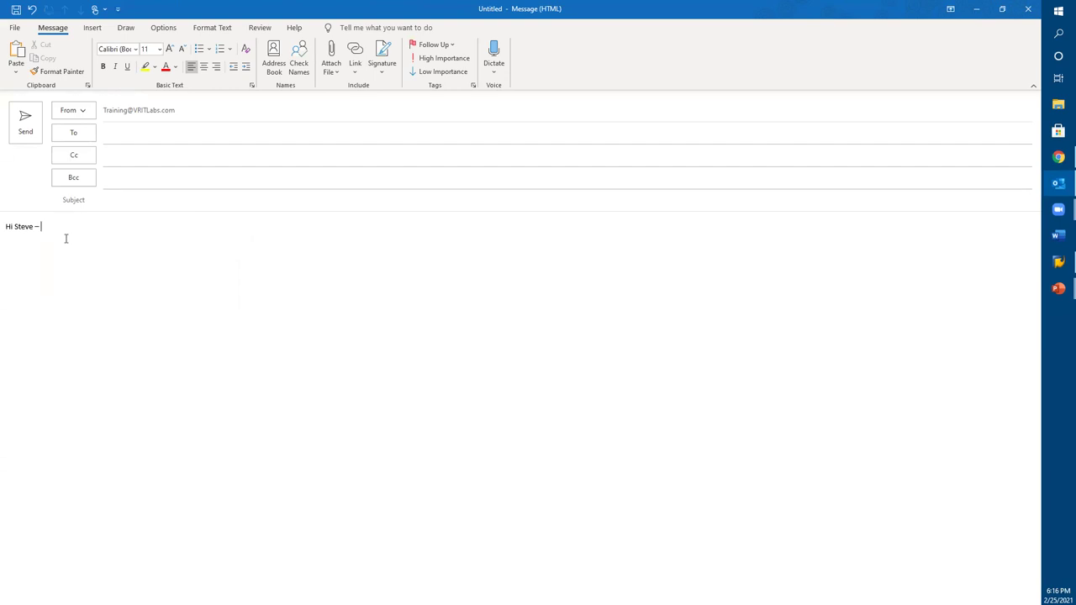
Step: Type 'Thanks for reaching out' and 'I am glad to see your email.'
{"action": "type", "text": "Thanks for r"}
{"action": "type", "text": "eaching out"}
{"action": "type", "text": "I am"}
{"action": "type", "text": " glad to see "}
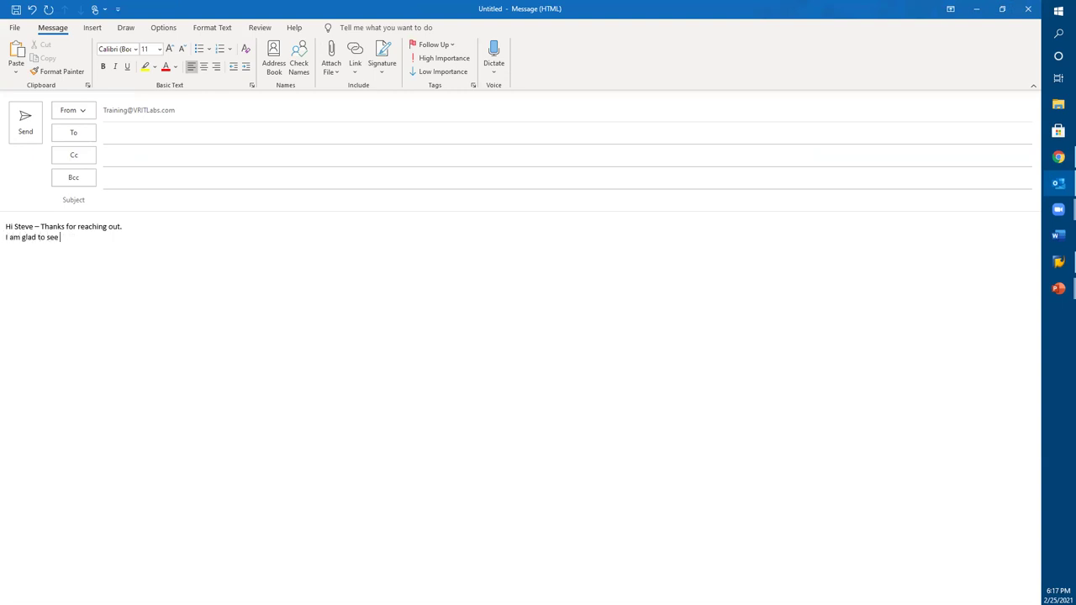
{"action": "type", "text": "yo9ur interes"}
{"action": "key", "text": "BackSpace"}
{"action": "key", "text": "BackSpace"}
{"action": "key", "text": "BackSpace"}
{"action": "key", "text": "BackSpace"}
{"action": "key", "text": "BackSpace"}
{"action": "key", "text": "BackSpace"}
{"action": "key", "text": "BackSpace"}
{"action": "key", "text": "BackSpace"}
{"action": "key", "text": "BackSpace"}
{"action": "key", "text": "BackSpace"}
{"action": "key", "text": "BackSpace"}
{"action": "type", "text": "ur emaio"}
{"action": "key", "text": "BackSpace"}
{"action": "type", "text": "l."}
Step: Add the line 'Thank you for the follow up.' followed by an empty line
{"action": "key", "text": "Return"}
{"action": "type", "text": "TH"}
{"action": "key", "text": "BackSpace"}
{"action": "type", "text": "hank myo"}
{"action": "key", "text": "BackSpace"}
{"action": "key", "text": "BackSpace"}
{"action": "key", "text": "BackSpace"}
{"action": "key", "text": "BackSpace"}
{"action": "type", "text": "you for the follow up"}
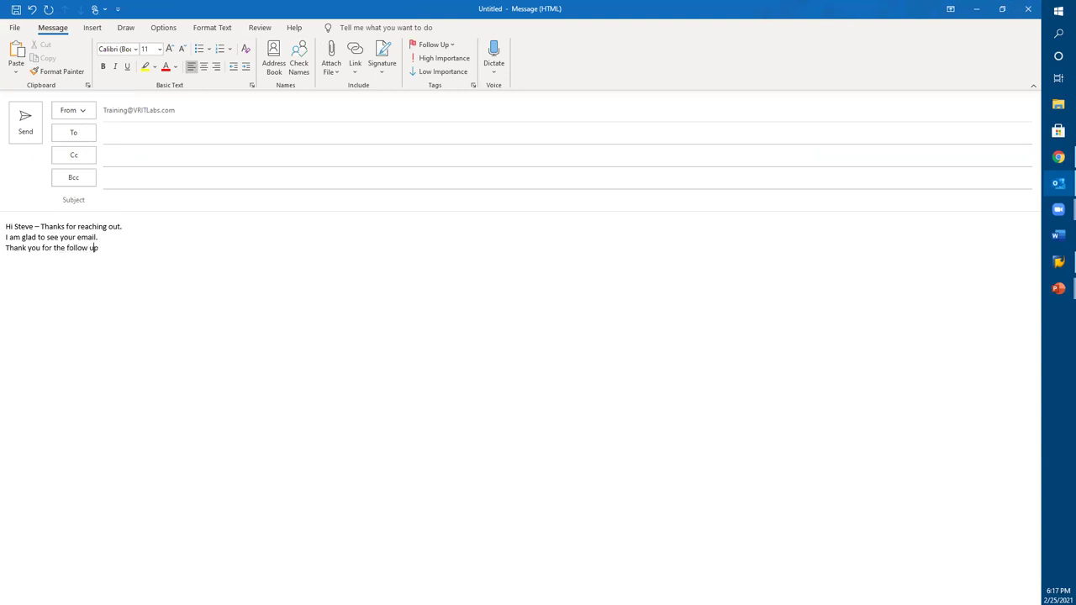
{"action": "type", "text": "."}
{"action": "key", "text": "Return"}
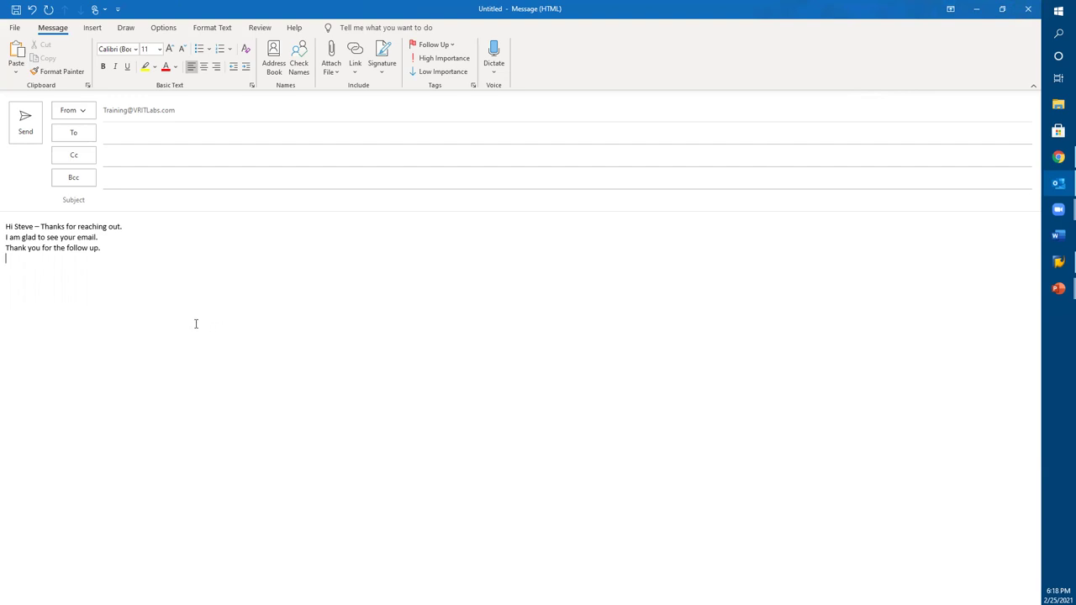
Step: Enter the recipient's e-mail address in the To field, correcting a mistyped start
{"action": "left_click", "coordinate": [144, 137]}
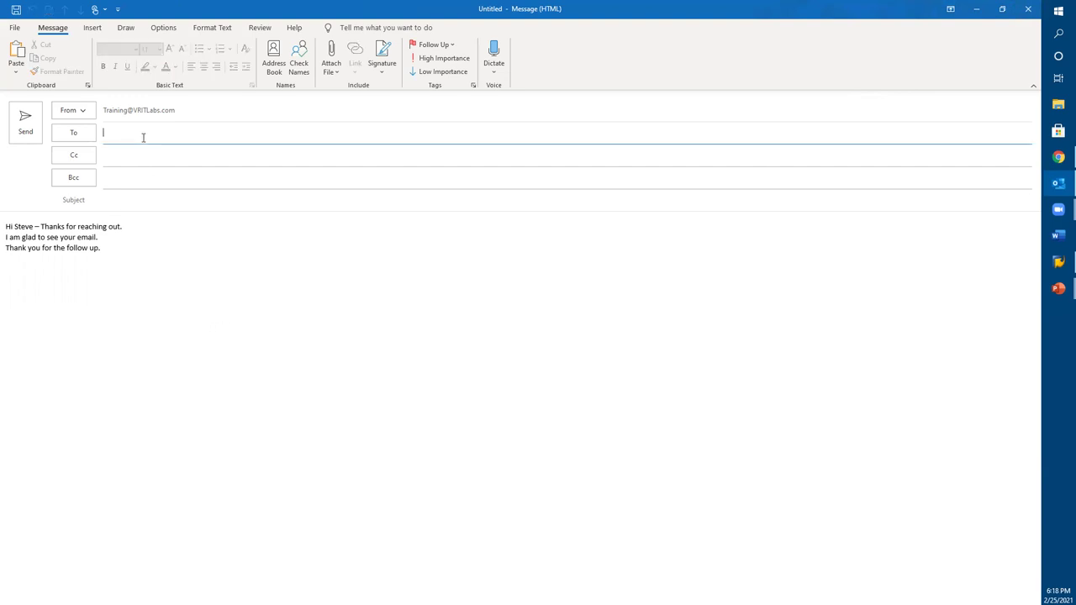
{"action": "left_click", "coordinate": [143, 358]}
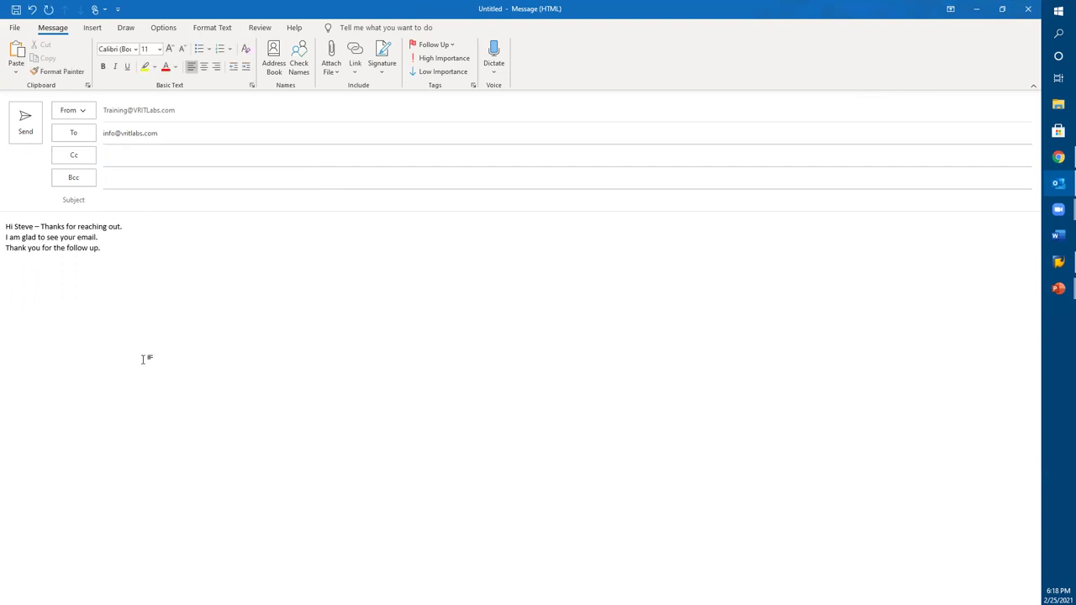
Step: Give the email the subject 'Re: Bank statement issue 26th Oct', fixing a typo
{"action": "left_click", "coordinate": [137, 201]}
{"action": "type", "text": "Re:"}
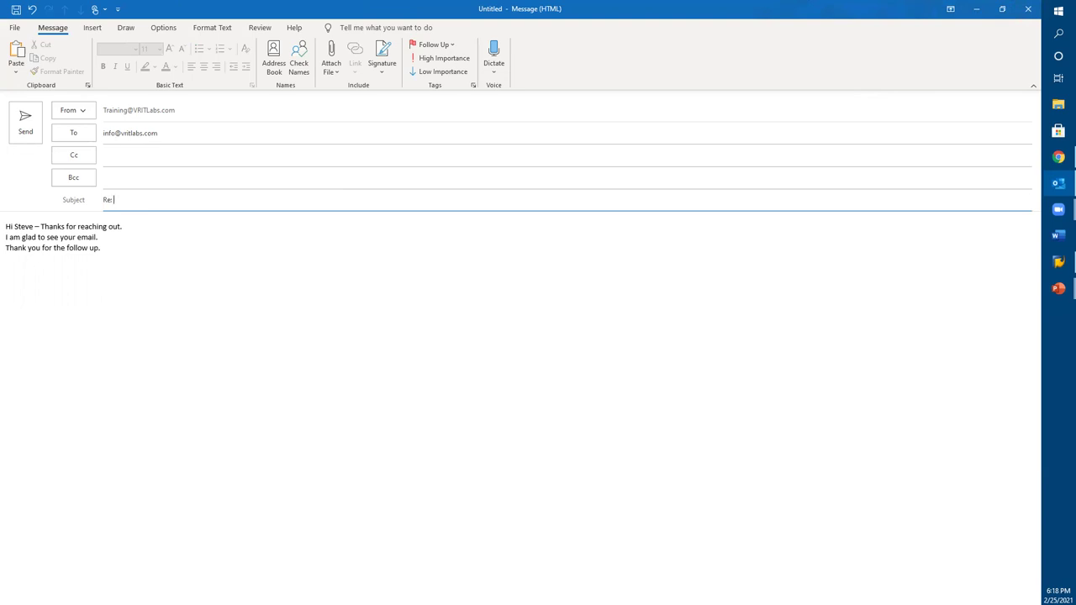
{"action": "type", "text": " Bank statement issue 26th Oct"}
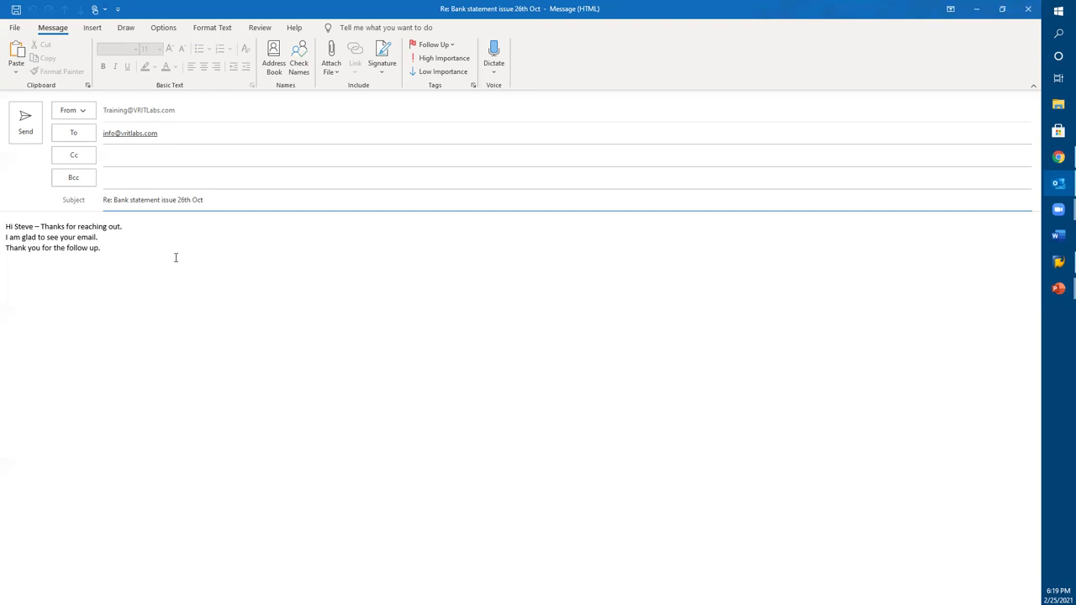
{"action": "left_click", "coordinate": [331, 67]}
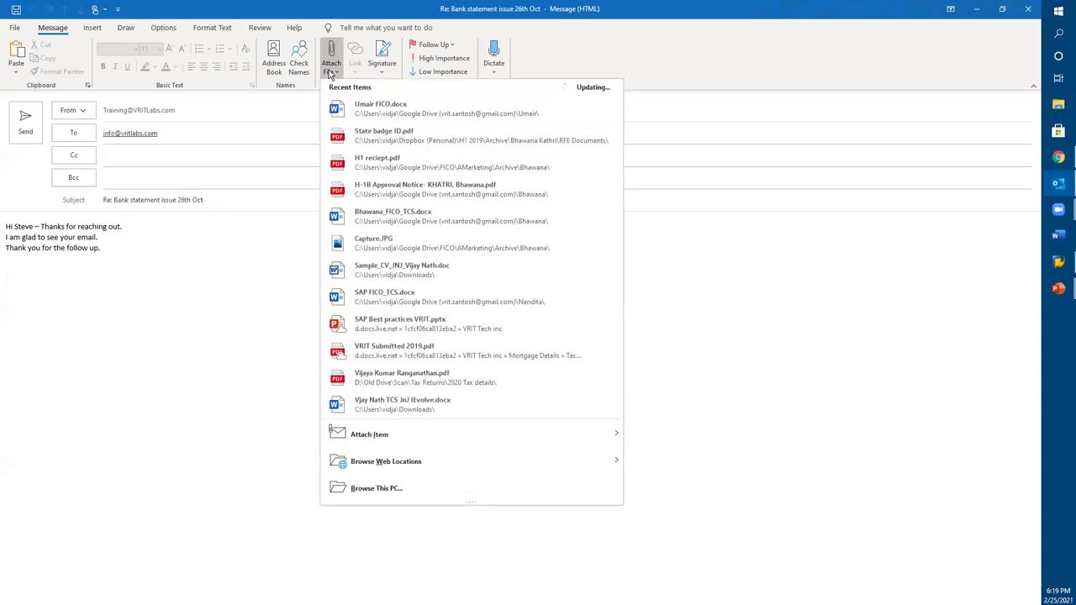
{"action": "left_click", "coordinate": [231, 338]}
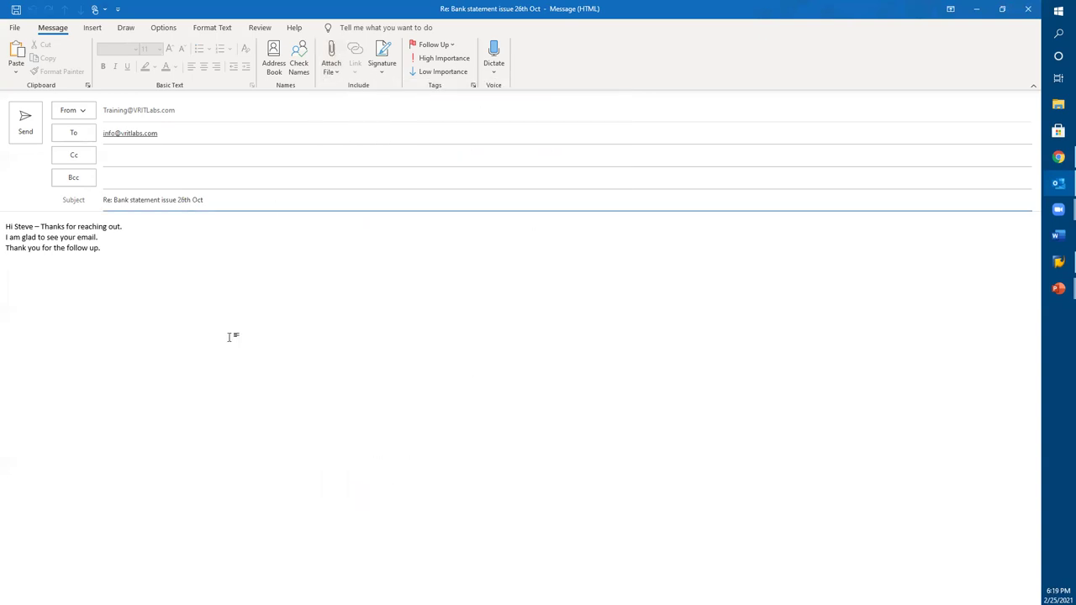
{"action": "left_click", "coordinate": [332, 72]}
{"action": "mouse_move", "coordinate": [369, 443]}
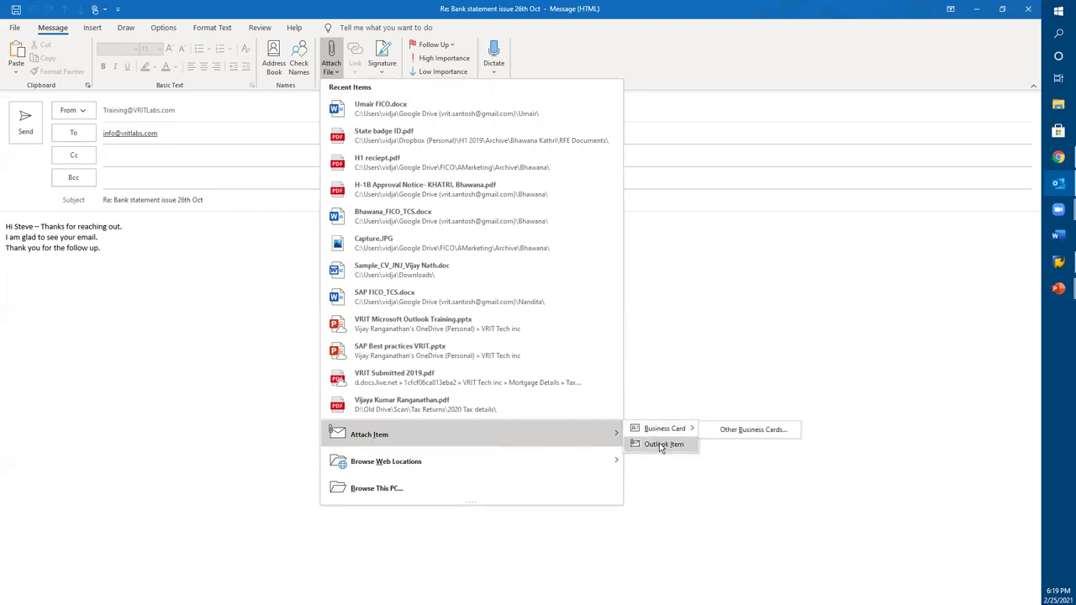
{"action": "left_click", "coordinate": [662, 445]}
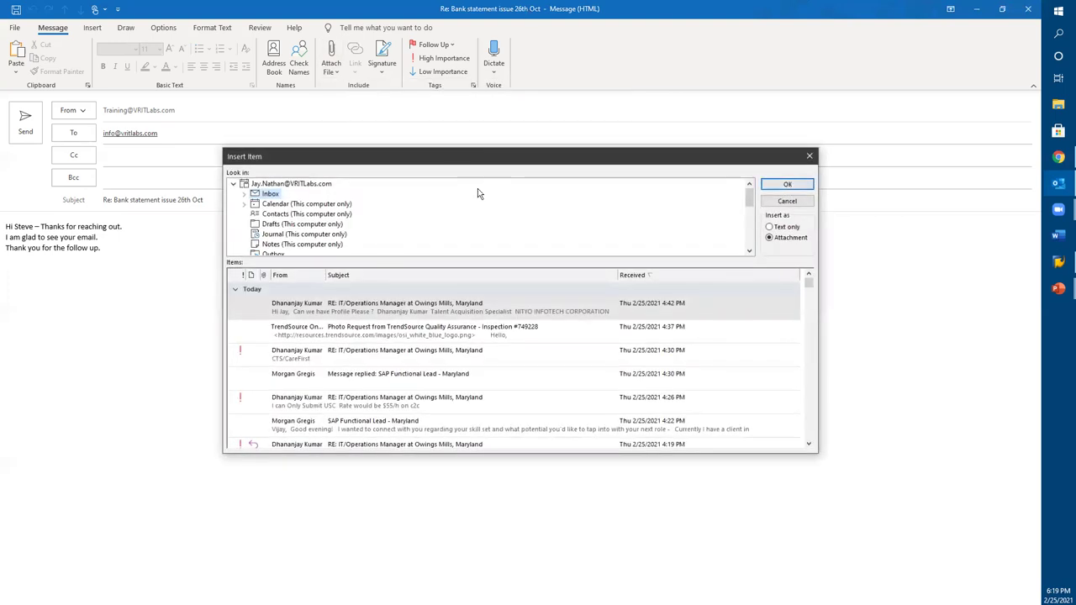
{"action": "left_click", "coordinate": [810, 157]}
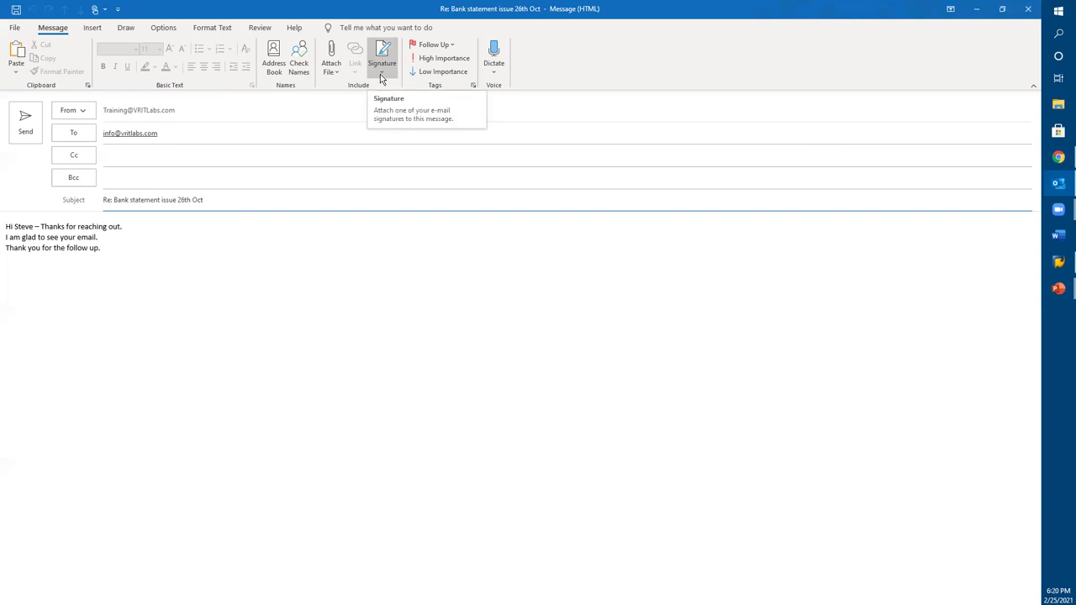
Step: Flag the reply for follow-up and mark it as High Importance
{"action": "left_click", "coordinate": [304, 330]}
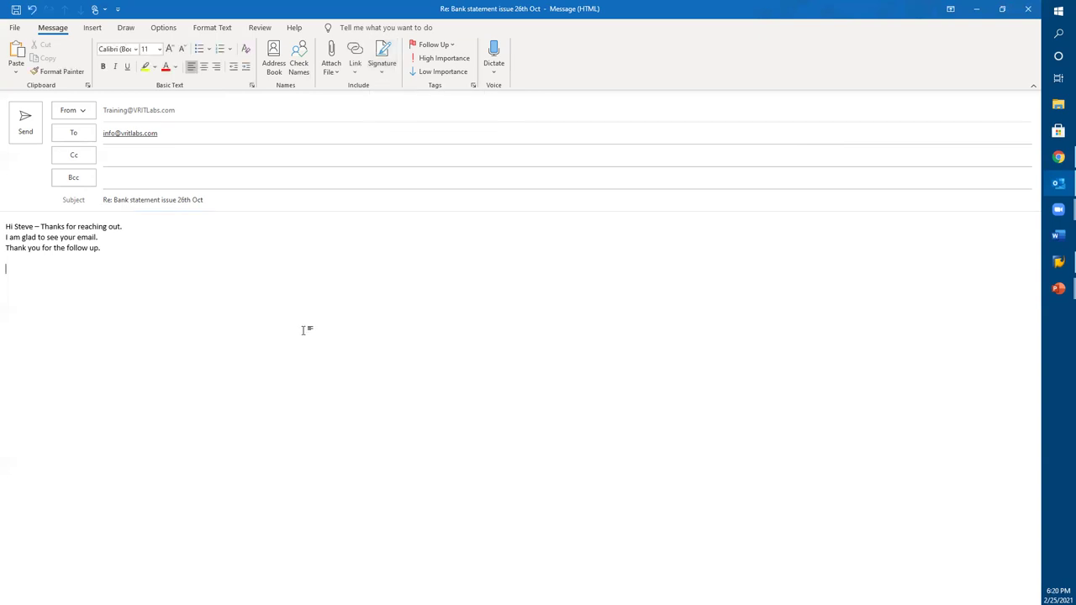
{"action": "left_click", "coordinate": [448, 48]}
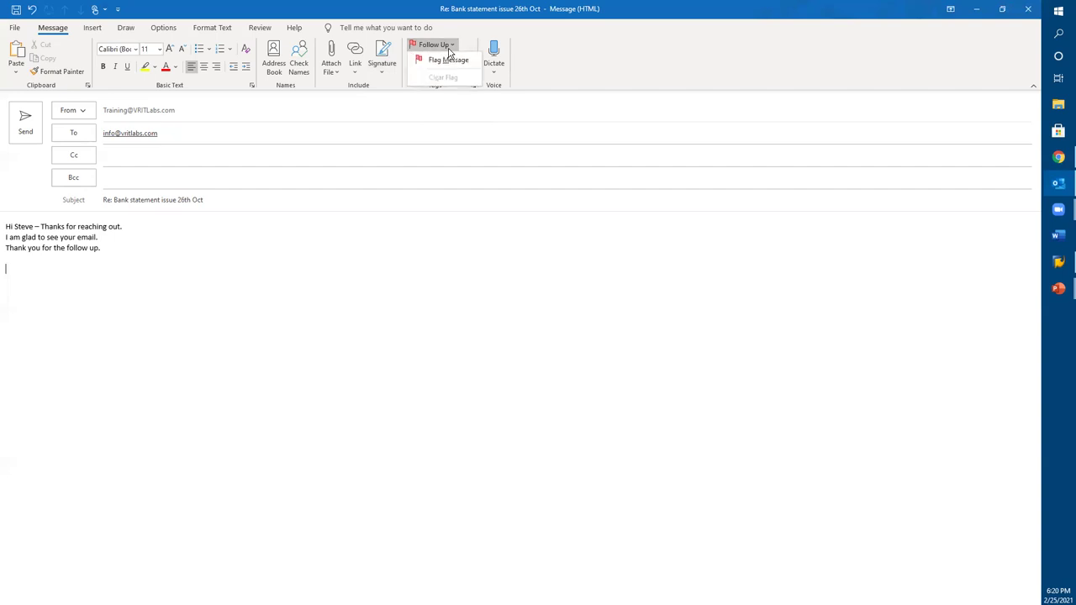
{"action": "left_click", "coordinate": [446, 61]}
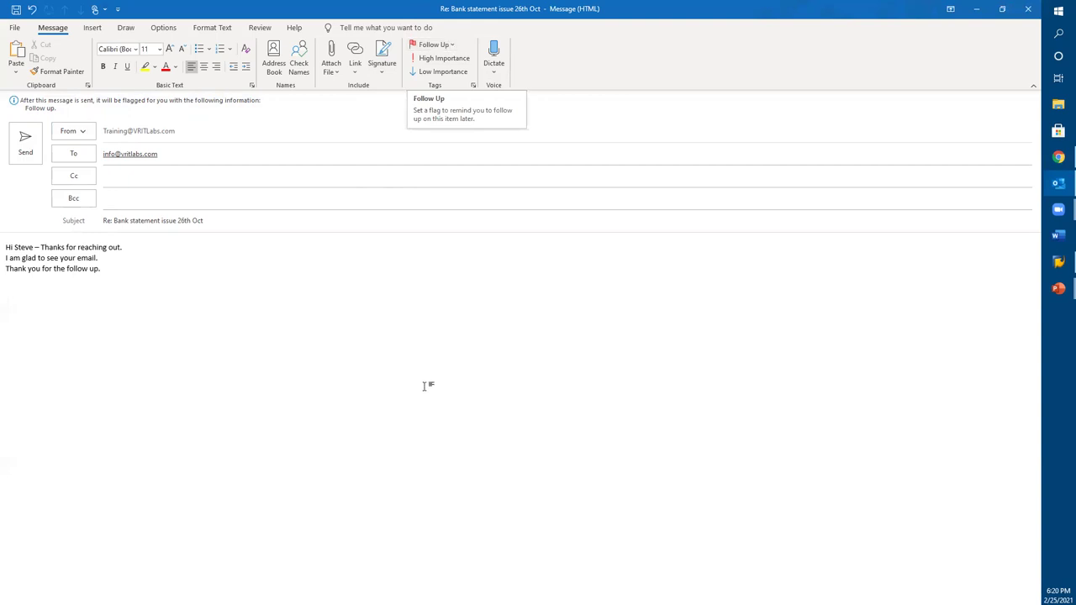
{"action": "left_click", "coordinate": [438, 59]}
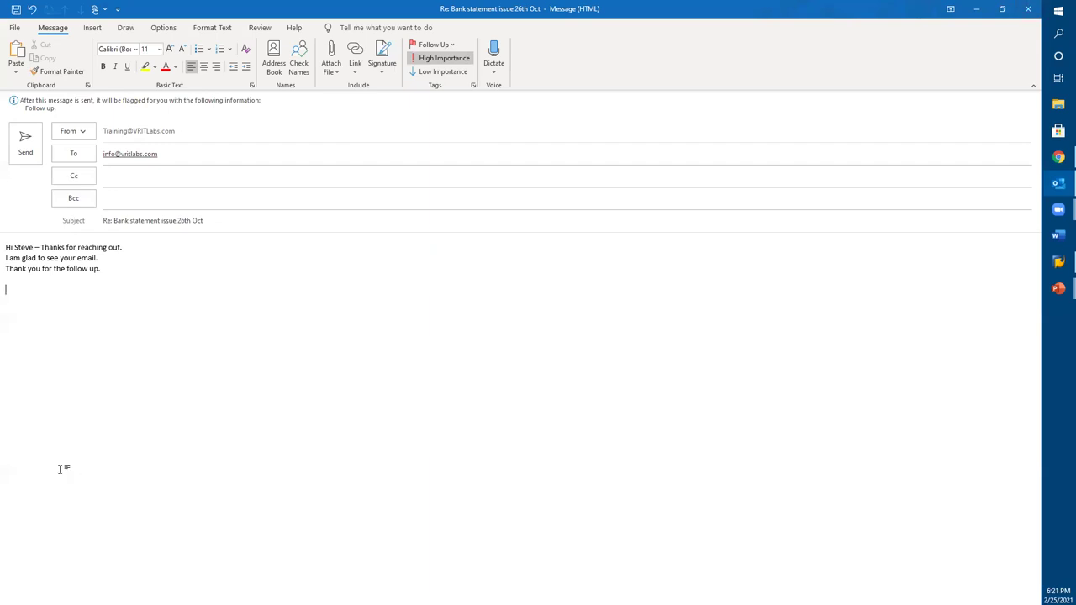
Step: Look at Format Text and Zoom without changes, then close the reply window
{"action": "left_click", "coordinate": [216, 29]}
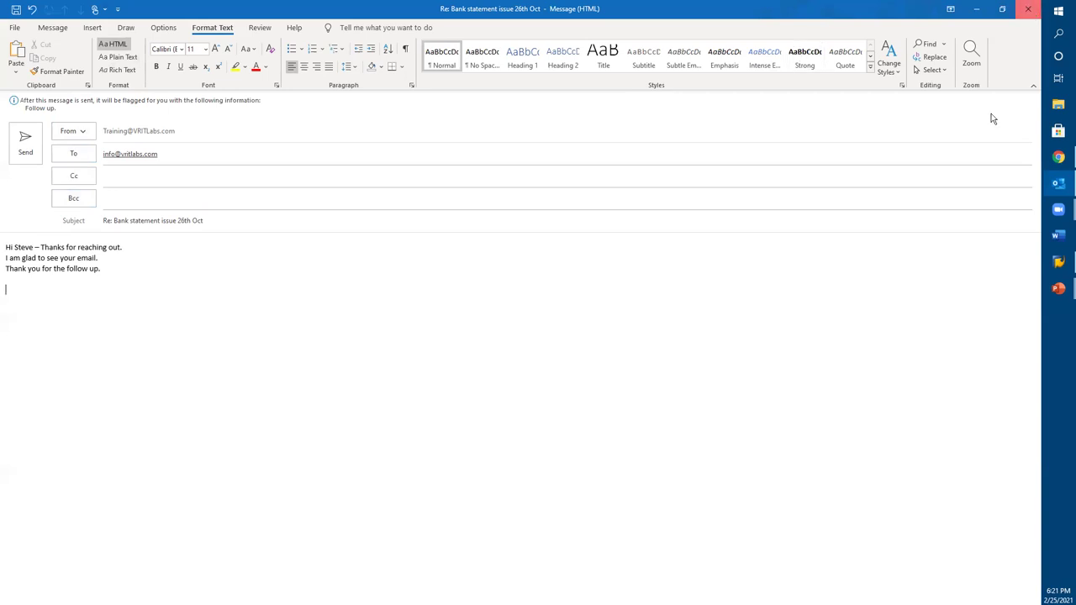
{"action": "left_click", "coordinate": [970, 58]}
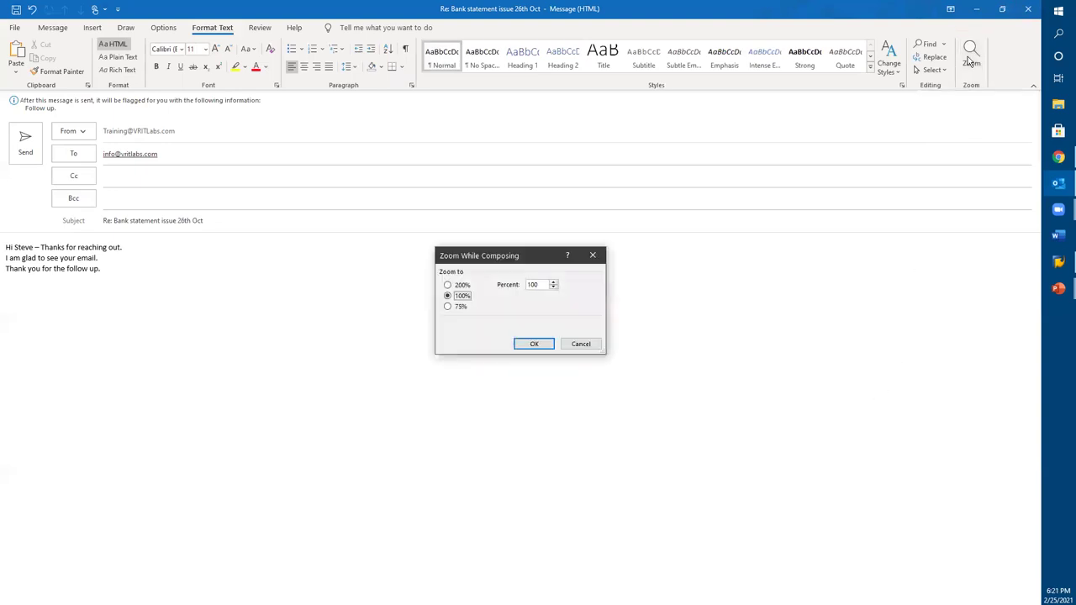
{"action": "left_click", "coordinate": [595, 348]}
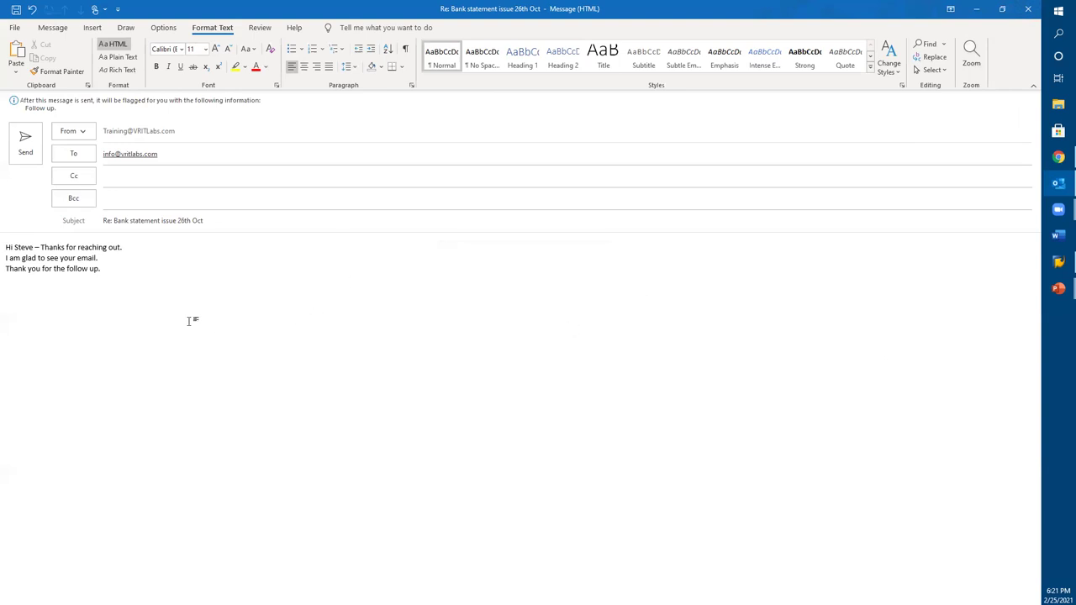
{"action": "scroll", "coordinate": [307, 331], "scroll_direction": "up", "scroll_amount": 4, "text": "ctrl"}
{"action": "left_click", "coordinate": [1023, 18]}
{"action": "left_click", "coordinate": [527, 343]}
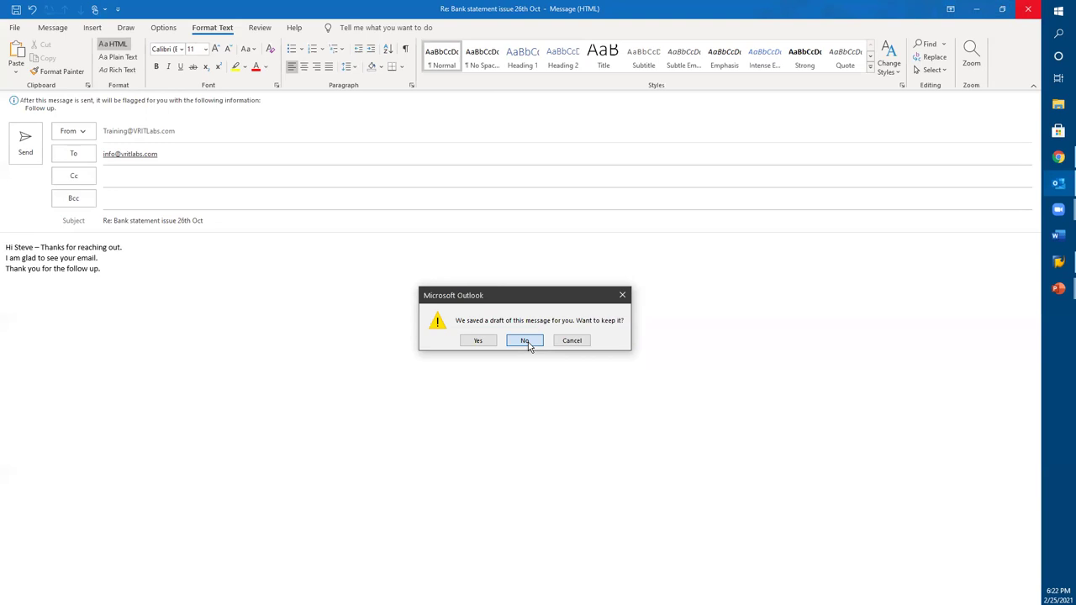
Step: Discard the draft and open the sent SAP FICO reply from Training's Sent folder
{"action": "left_click", "coordinate": [524, 341]}
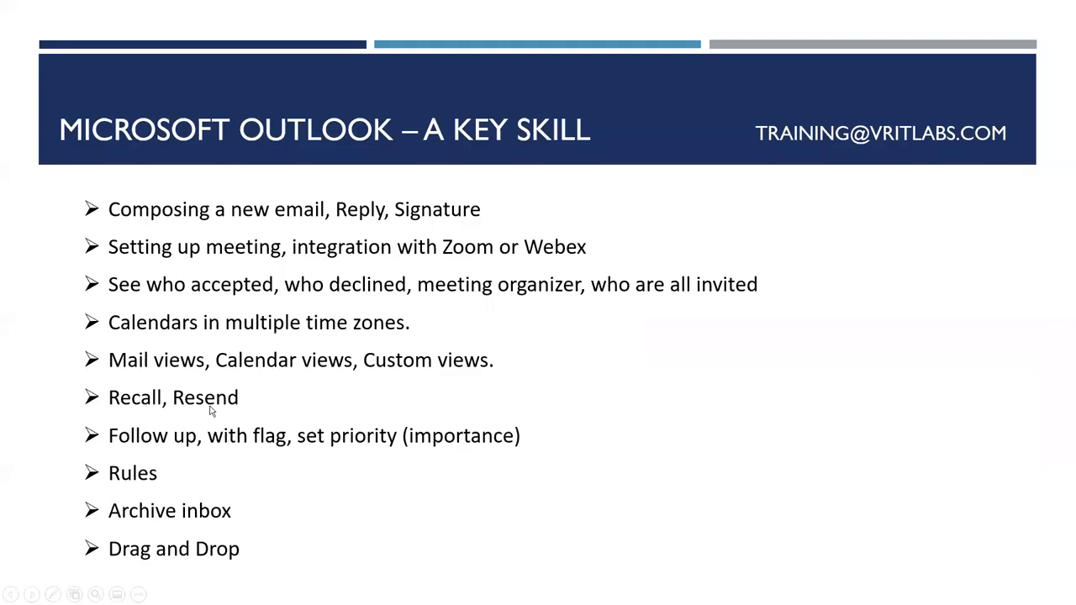
{"action": "key", "text": "alt+Tab"}
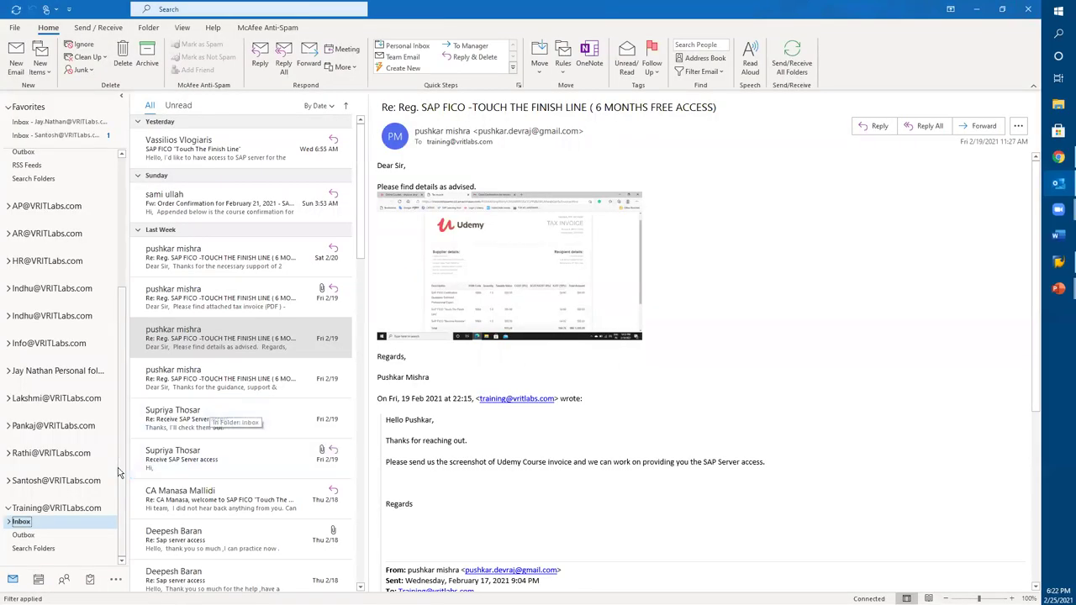
{"action": "left_click", "coordinate": [8, 522]}
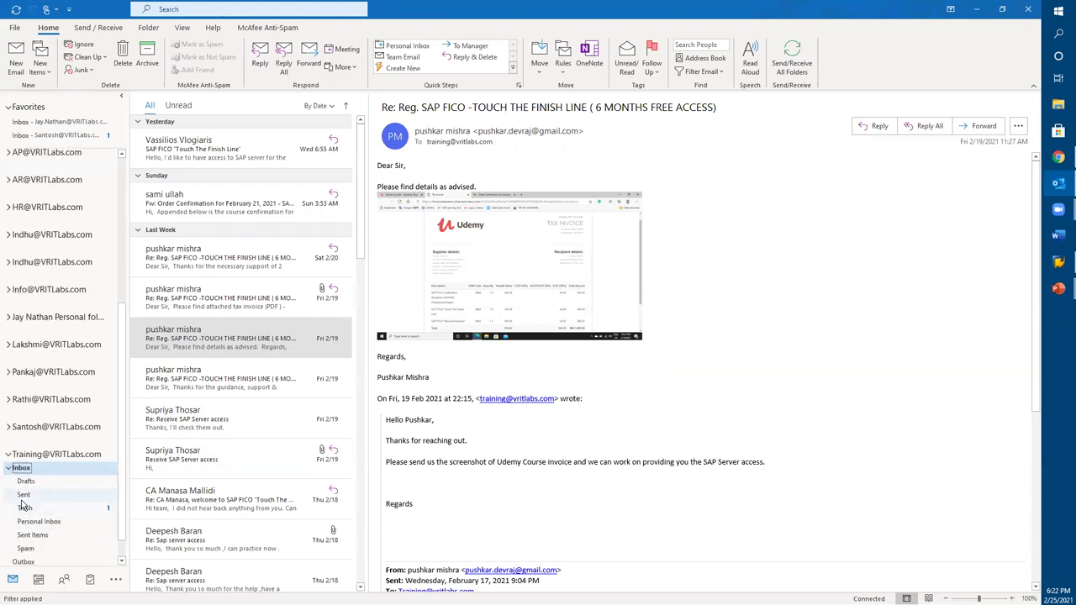
{"action": "left_click", "coordinate": [23, 496]}
{"action": "double_click", "coordinate": [188, 166]}
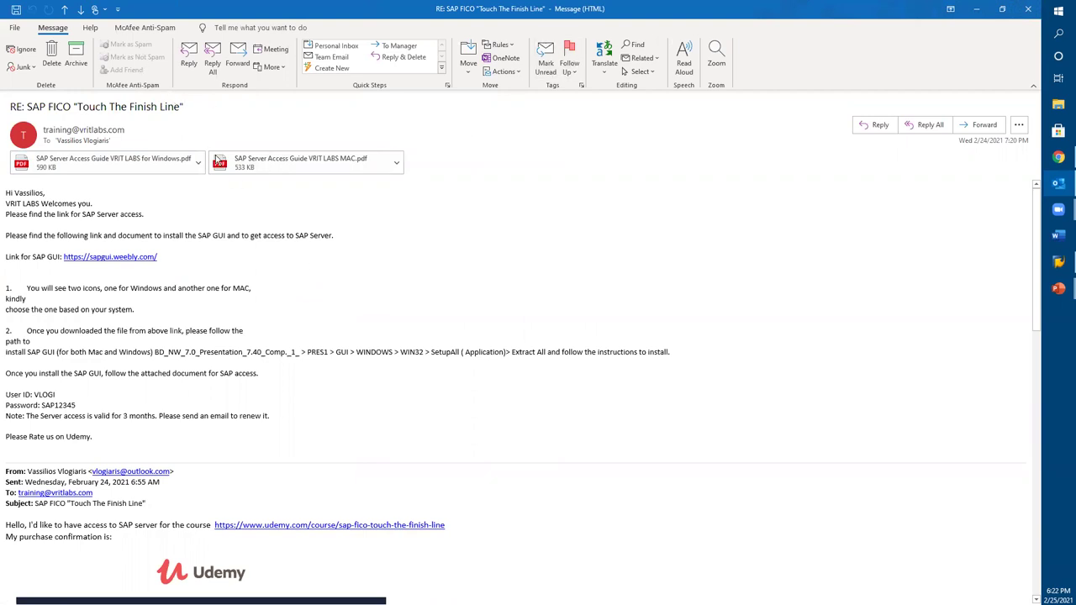
Step: Recall the sent SAP FICO reply, deleting unread copies and replacing it with a new message
{"action": "left_click", "coordinate": [519, 73]}
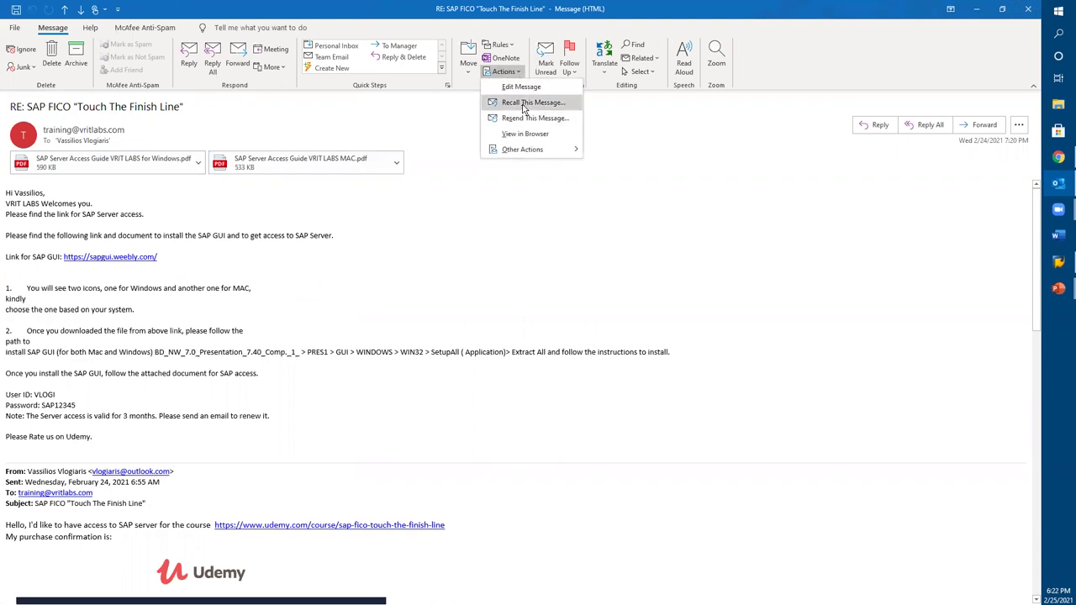
{"action": "left_click", "coordinate": [525, 104]}
{"action": "left_click_drag", "start_coordinate": [505, 241], "coordinate": [448, 192]}
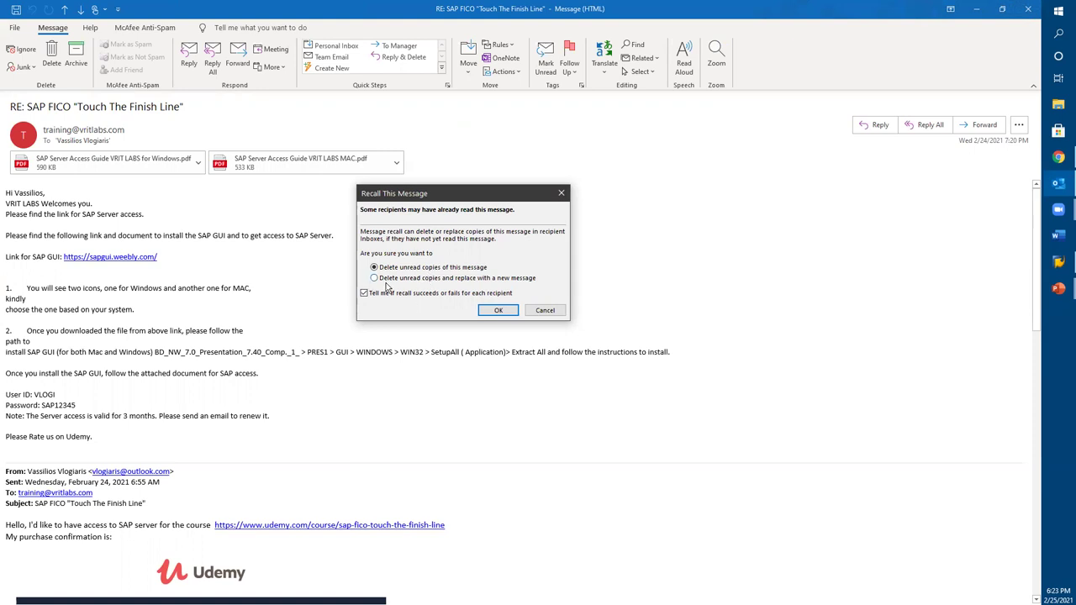
{"action": "left_click", "coordinate": [498, 310]}
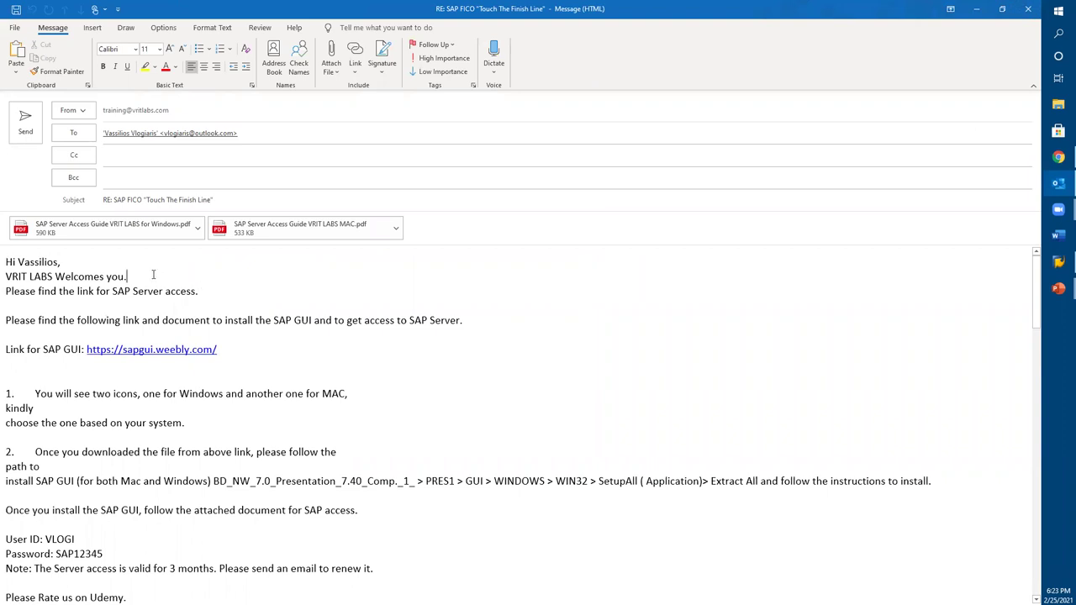
Step: Change the greeting's ending to 'l.' and check the signature list without choosing one
{"action": "key", "text": "BackSpace"}
{"action": "type", "text": "l."}
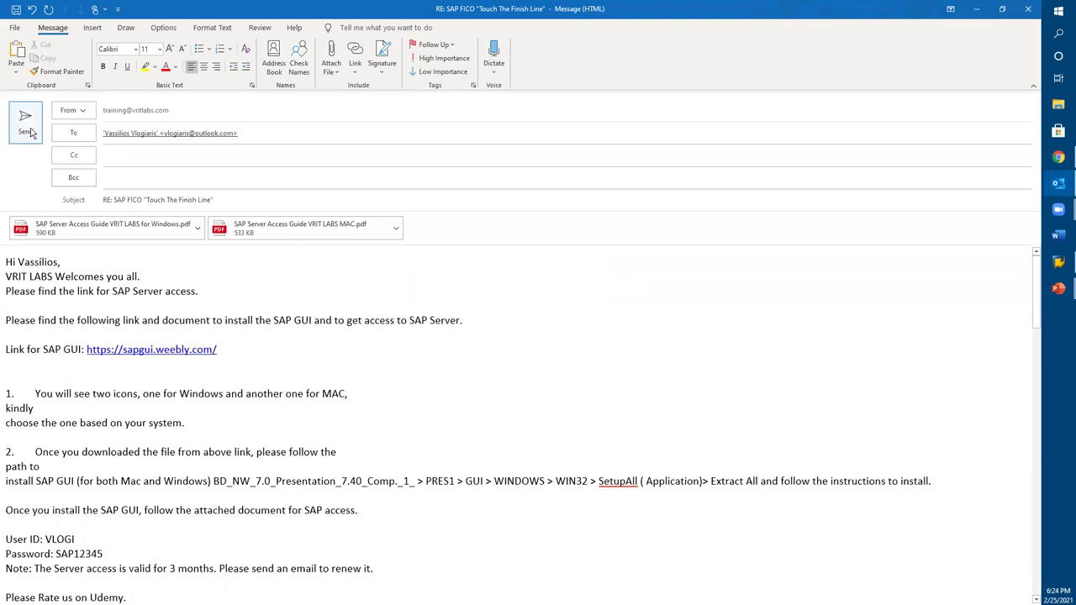
{"action": "left_click", "coordinate": [381, 74]}
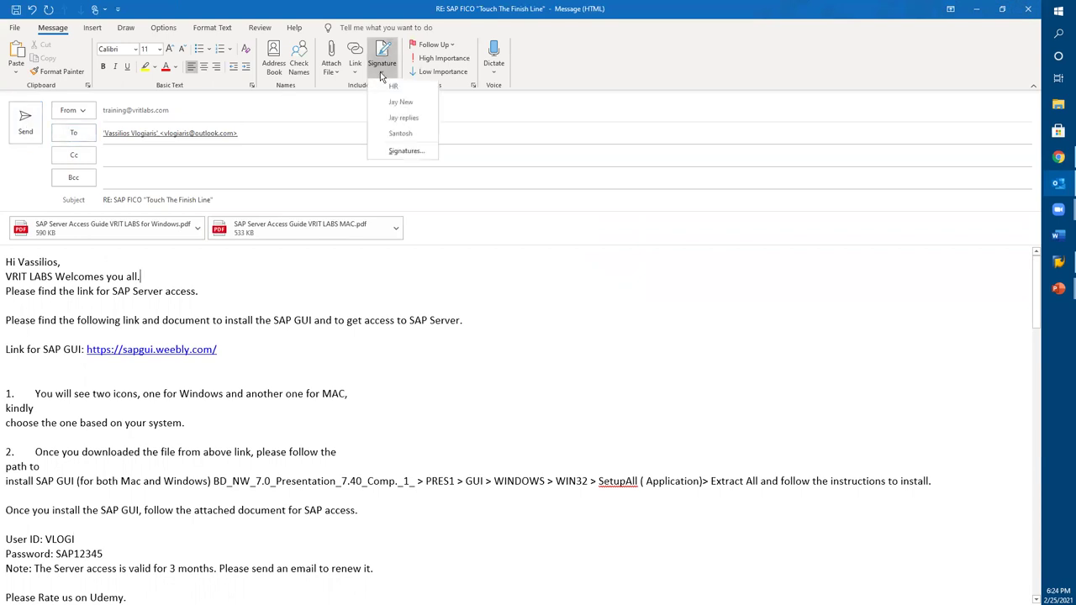
{"action": "left_click", "coordinate": [404, 252]}
Step: Close the replacement without saving and show the sent message's Actions list
{"action": "left_click", "coordinate": [1027, 10]}
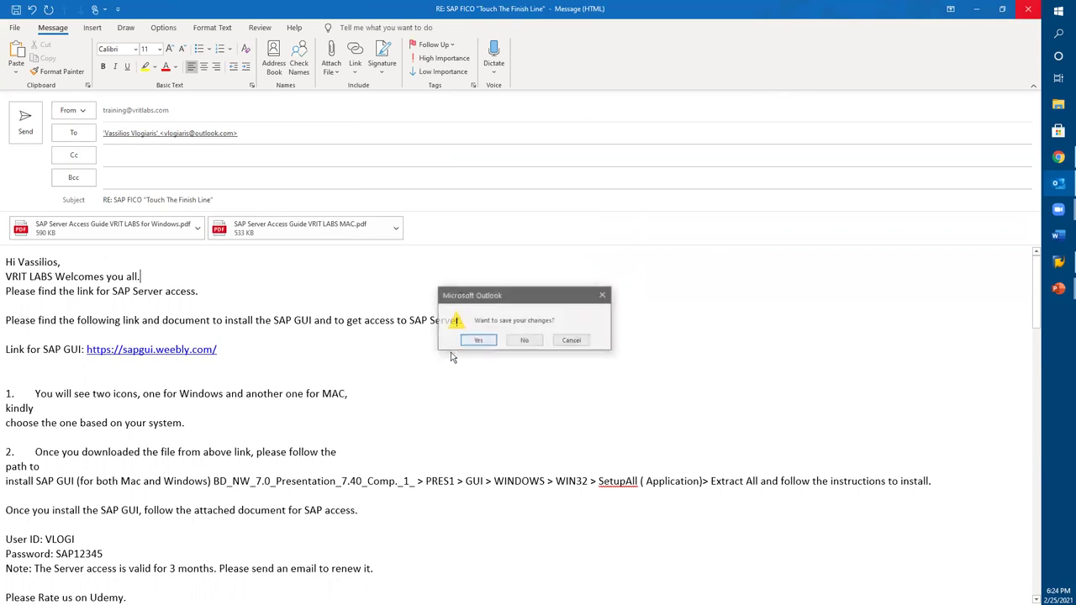
{"action": "left_click", "coordinate": [524, 342]}
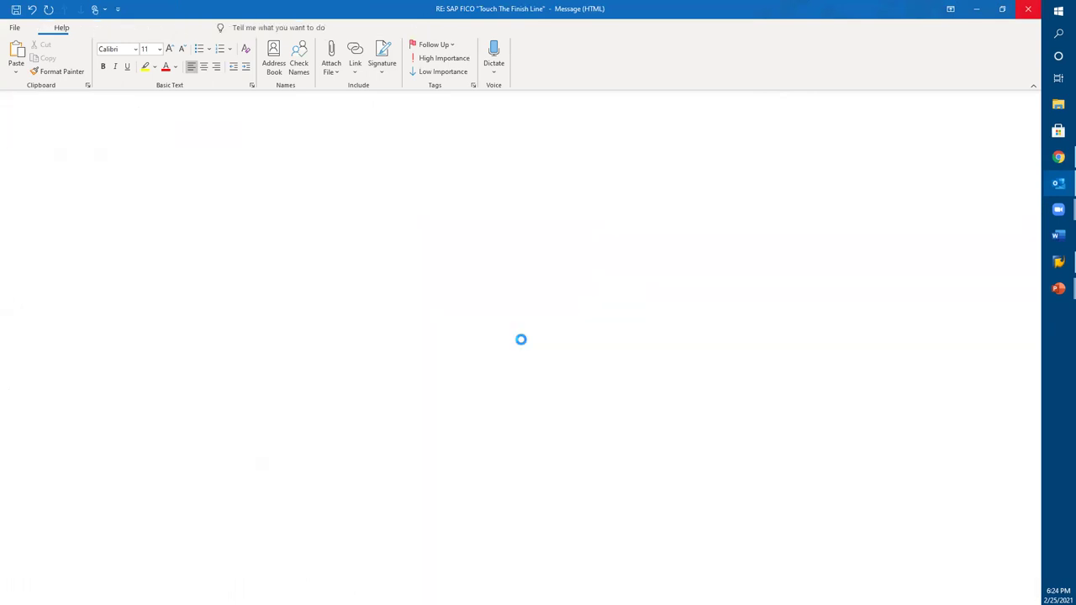
{"action": "left_click", "coordinate": [508, 72]}
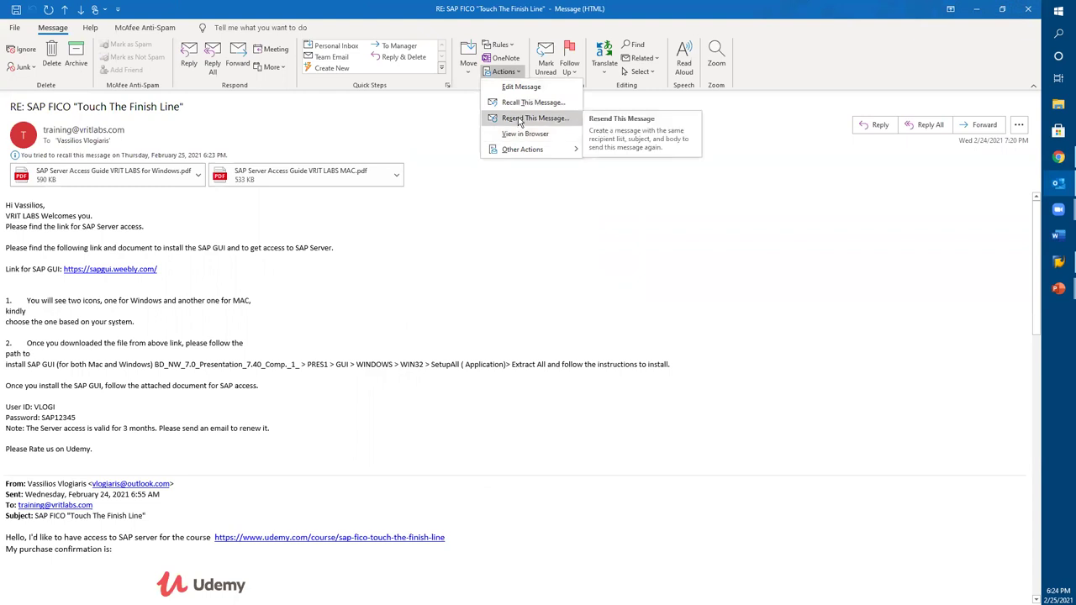
Step: Forward the SAP FICO reply and highlight the quoted Sent date line in the body
{"action": "left_click", "coordinate": [516, 224]}
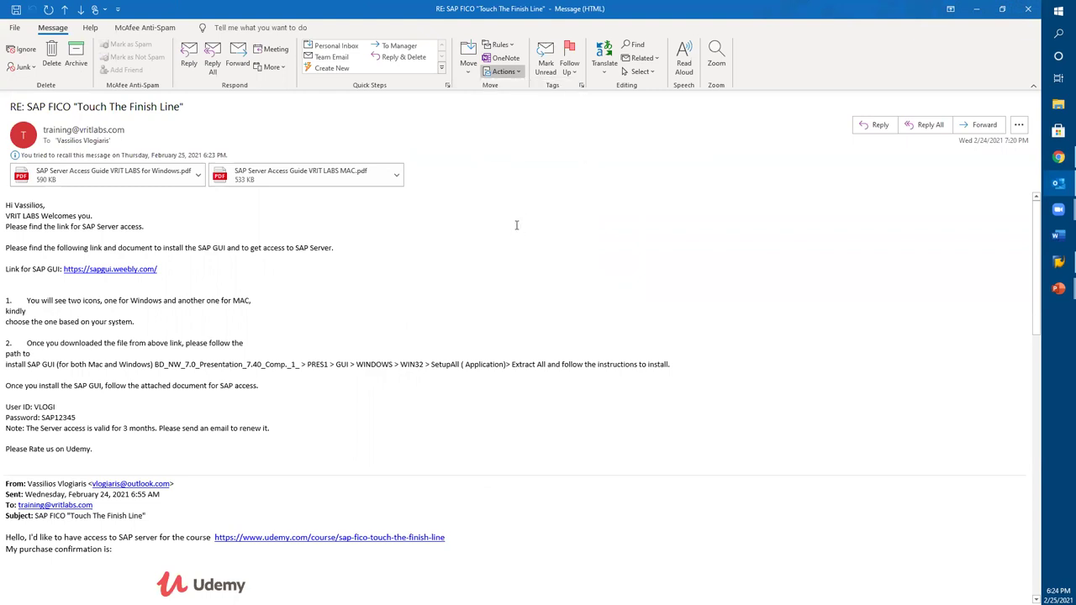
{"action": "left_click", "coordinate": [986, 126]}
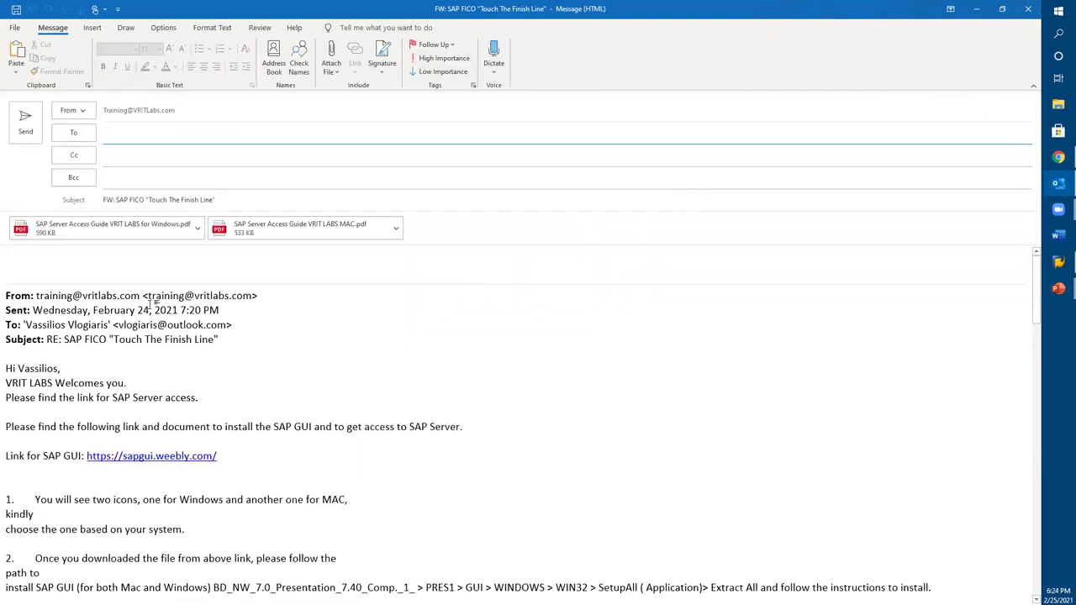
{"action": "left_click", "coordinate": [139, 277]}
{"action": "left_click_drag", "start_coordinate": [219, 310], "coordinate": [39, 312]}
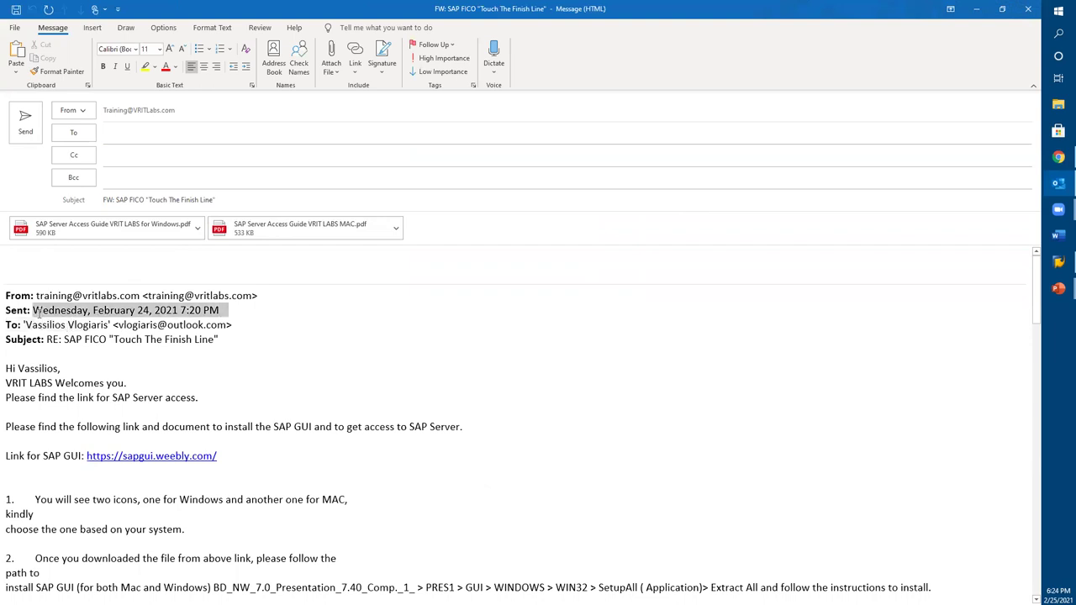
{"action": "left_click", "coordinate": [46, 260]}
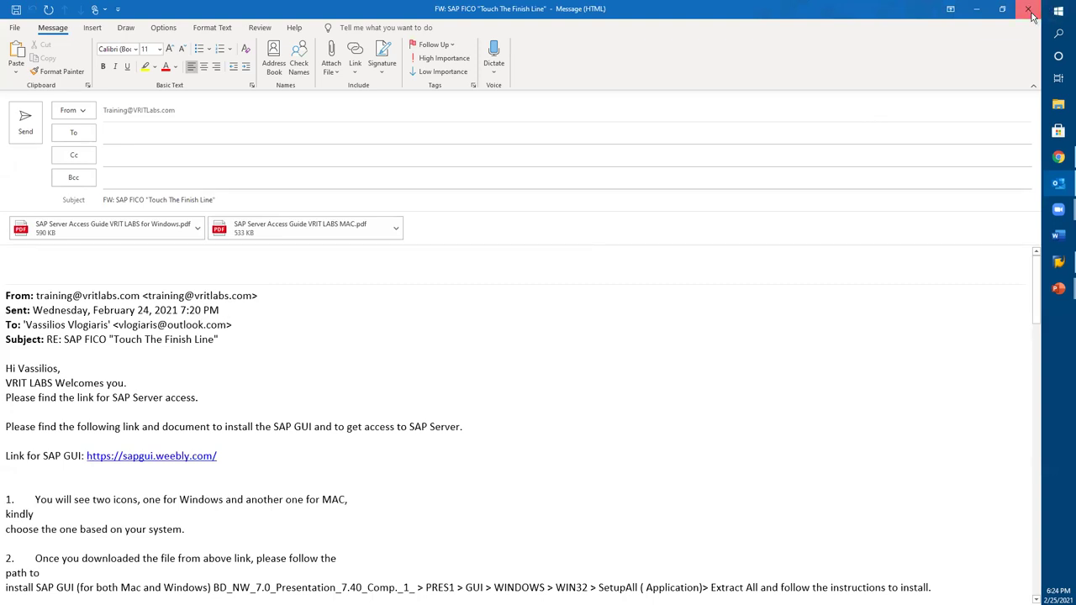
Step: Close the forward draft and switch from the key skills slide back to Outlook
{"action": "left_click", "coordinate": [1031, 12]}
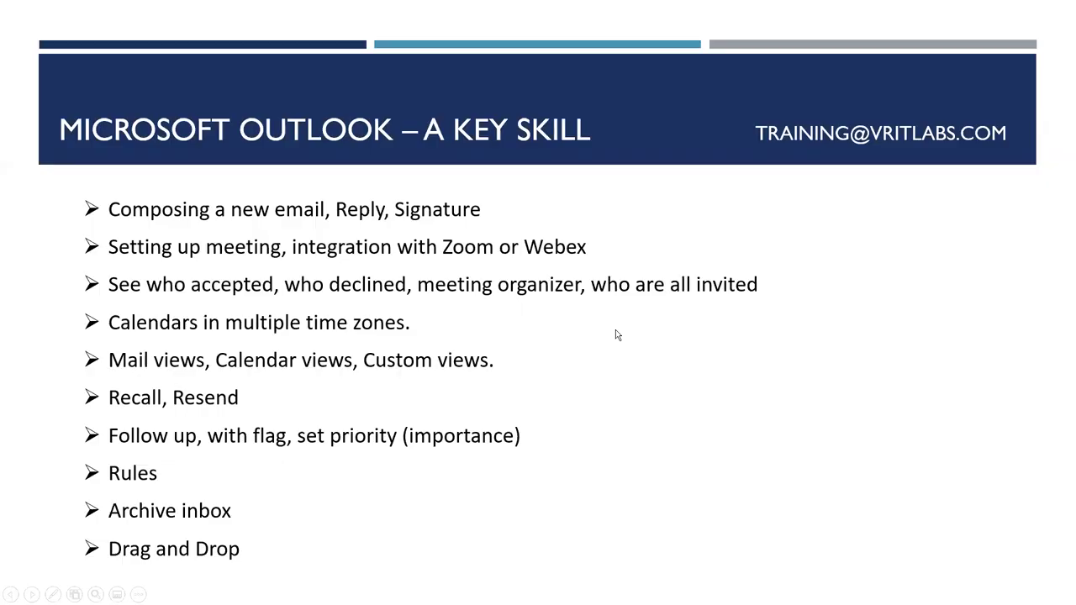
{"action": "key", "text": "alt+Tab"}
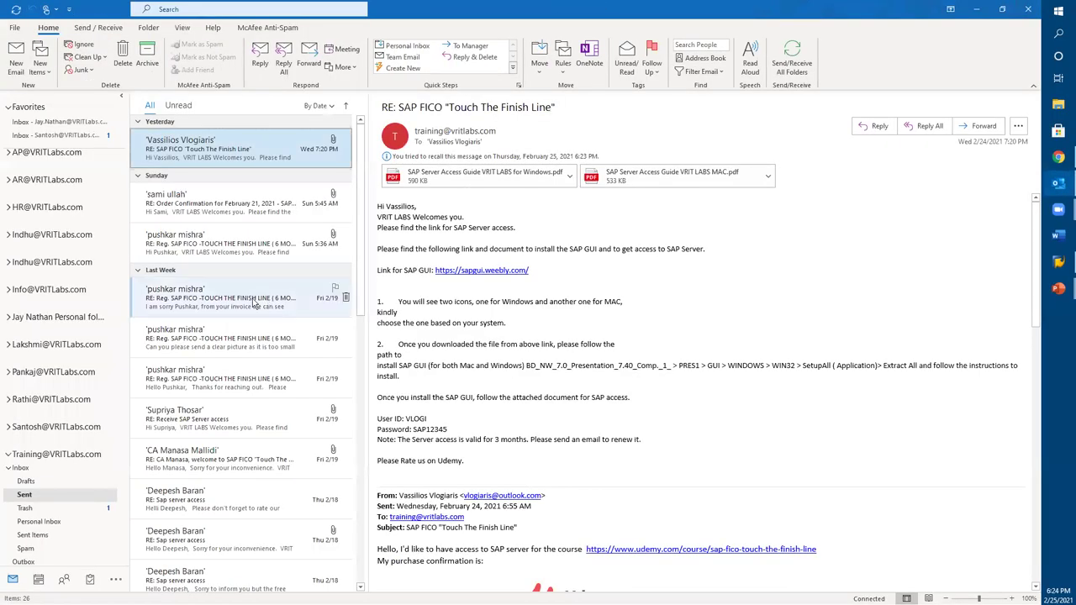
Step: Create a new Untitled email from the Home tab
{"action": "left_click", "coordinate": [16, 61]}
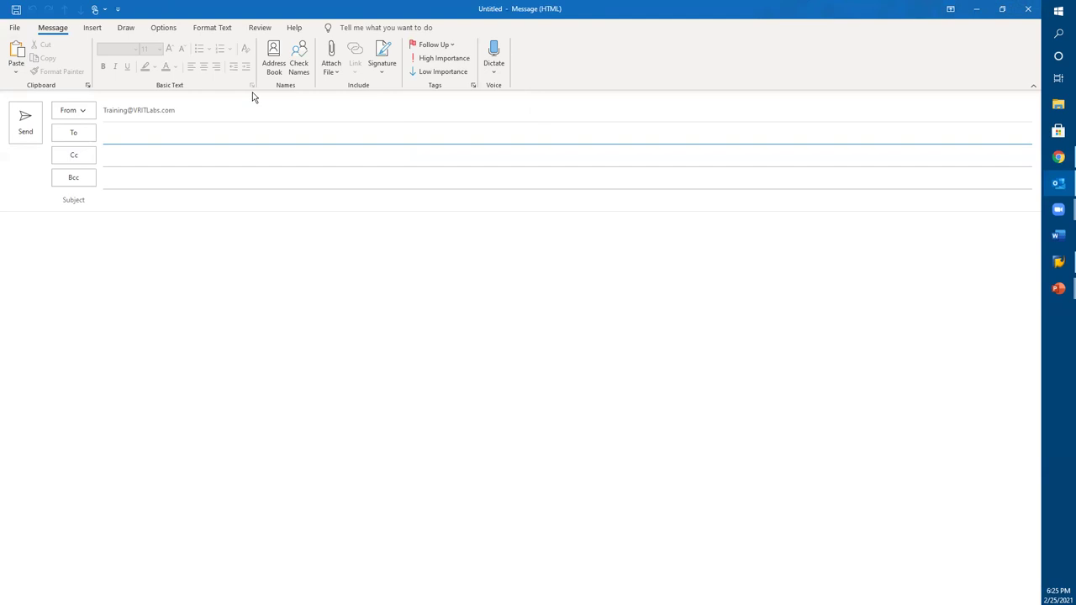
Step: Browse the Insert, Draw and Options tabs, then open the Message tab's Follow Up choices
{"action": "left_click", "coordinate": [93, 29]}
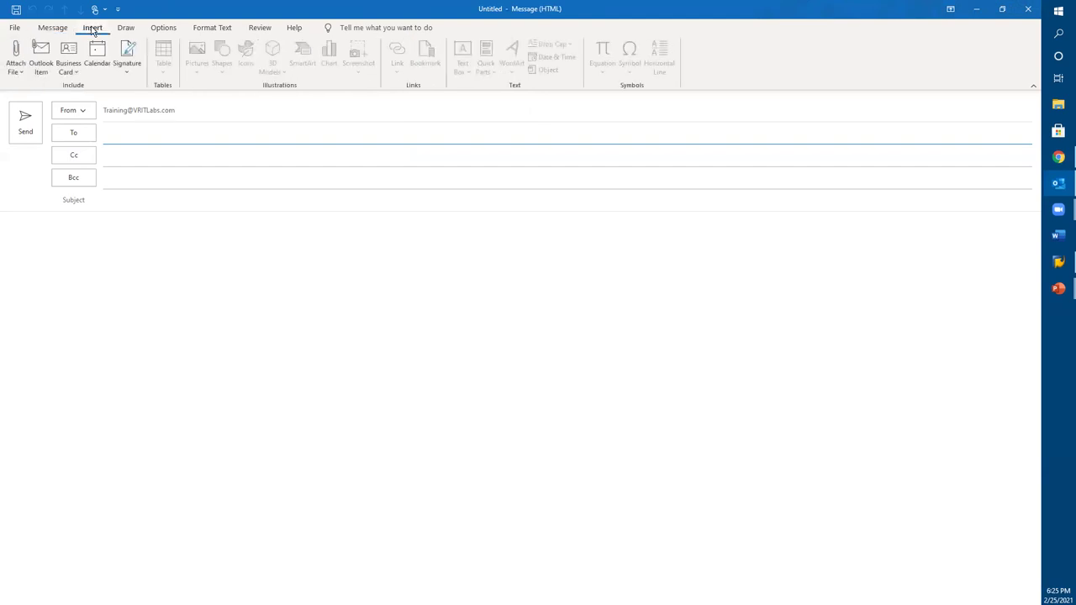
{"action": "left_click", "coordinate": [127, 30]}
{"action": "left_click", "coordinate": [161, 28]}
{"action": "left_click", "coordinate": [321, 276]}
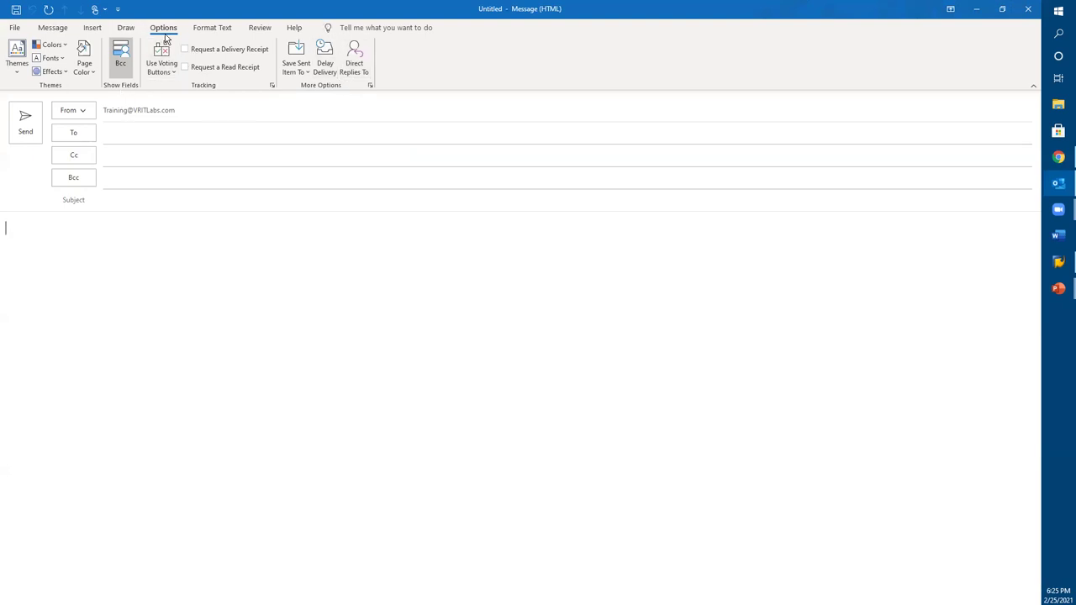
{"action": "left_click", "coordinate": [93, 30]}
{"action": "left_click", "coordinate": [52, 28]}
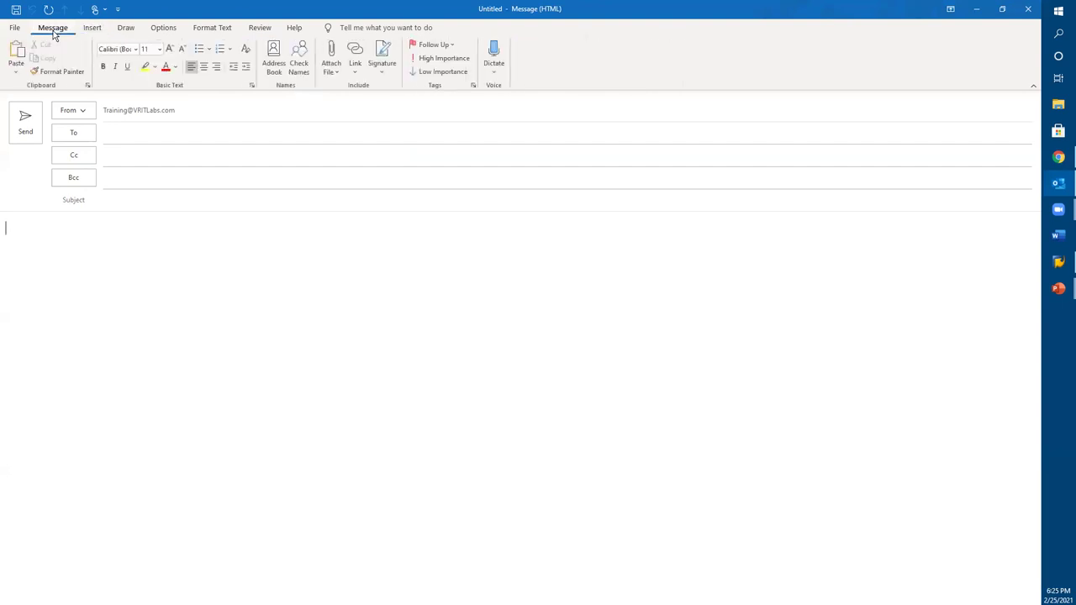
{"action": "left_click", "coordinate": [437, 45]}
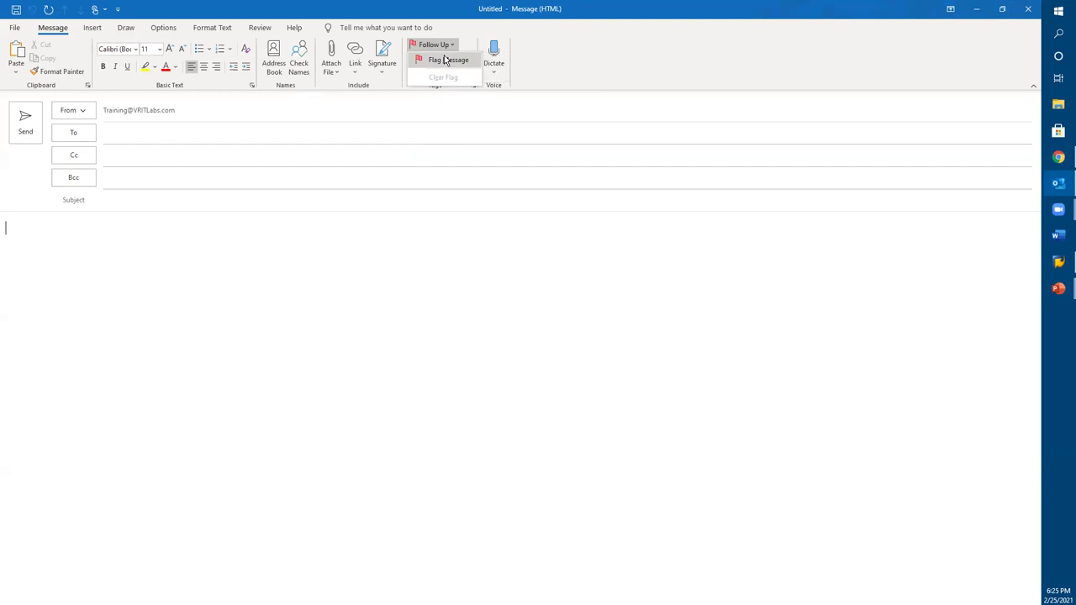
Step: Flag the new message for follow-up and view its follow-up notice
{"action": "left_click", "coordinate": [446, 60]}
{"action": "left_click", "coordinate": [175, 103]}
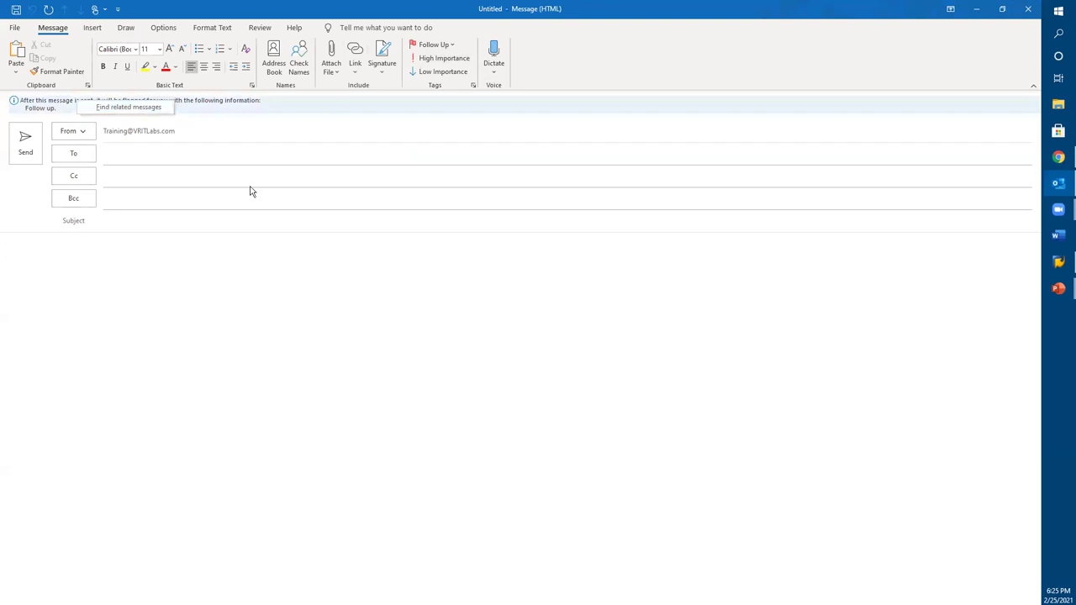
{"action": "left_click", "coordinate": [365, 341]}
Step: Clear the follow-up flag again and review the message's Tags Properties
{"action": "left_click", "coordinate": [445, 44]}
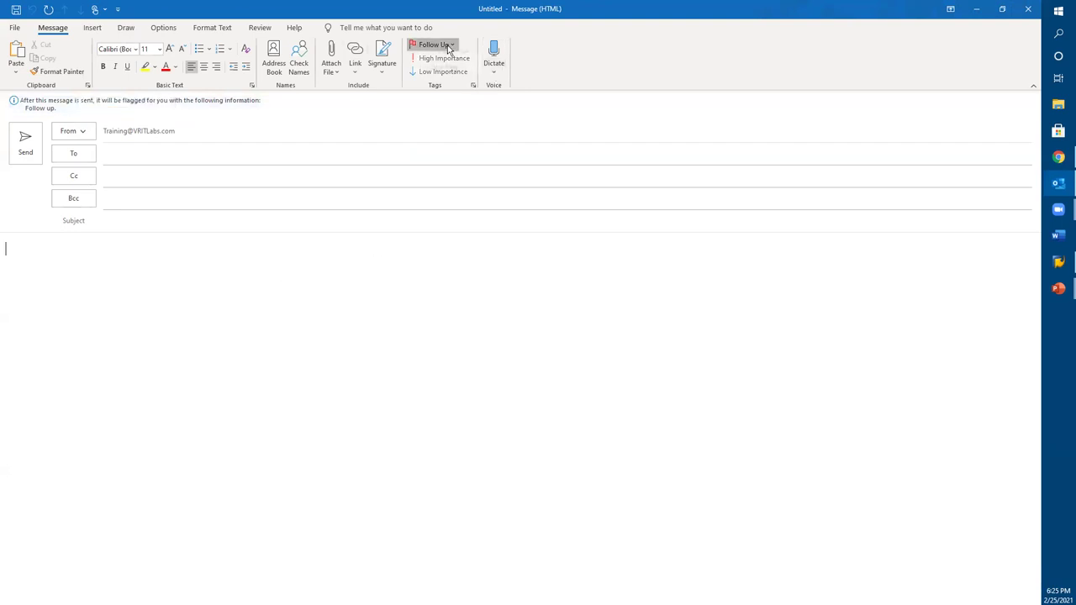
{"action": "left_click", "coordinate": [438, 77]}
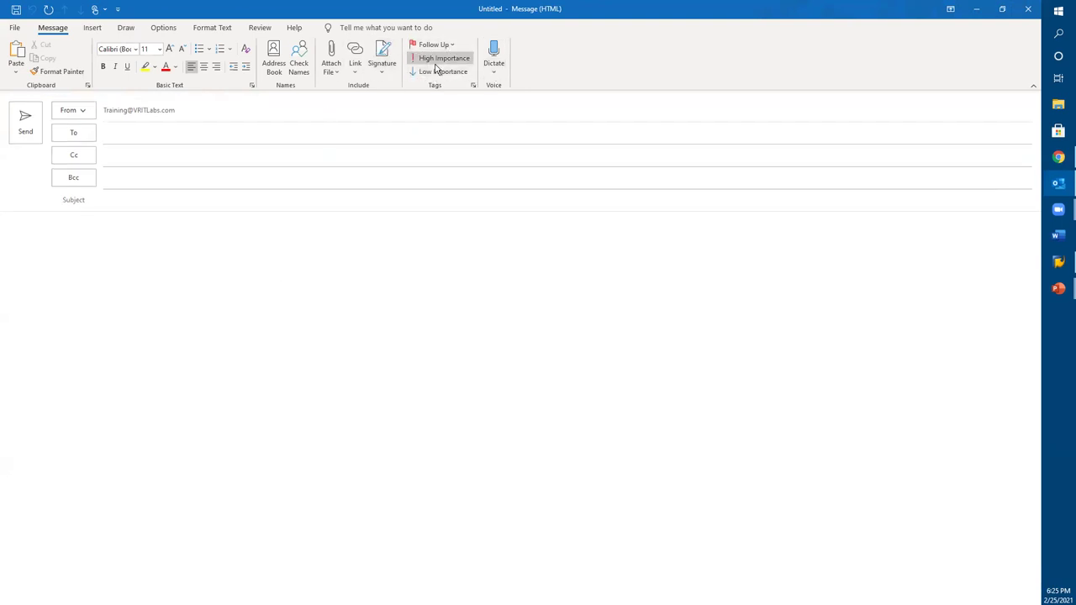
{"action": "left_click", "coordinate": [474, 87]}
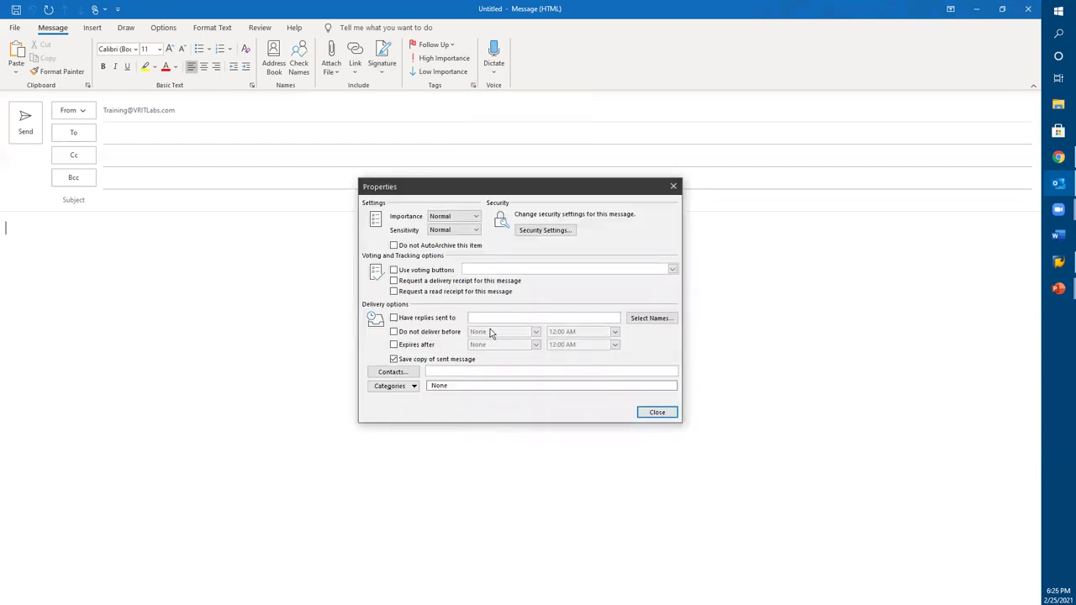
{"action": "left_click", "coordinate": [657, 413]}
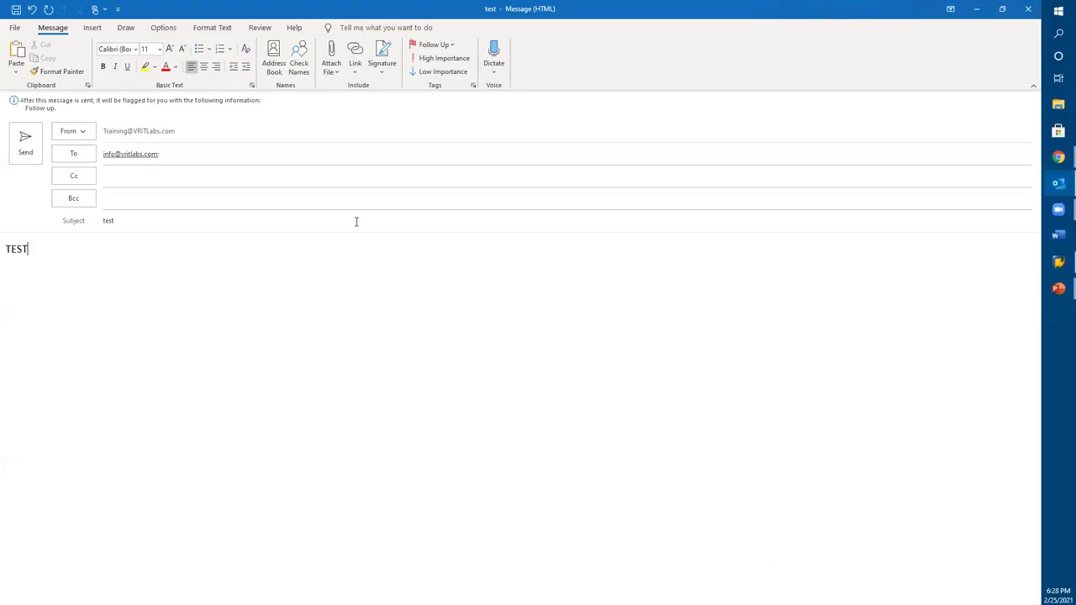
Step: Delete 'test' from the subject line and switch to the browser's flagging help page
{"action": "left_click", "coordinate": [433, 47]}
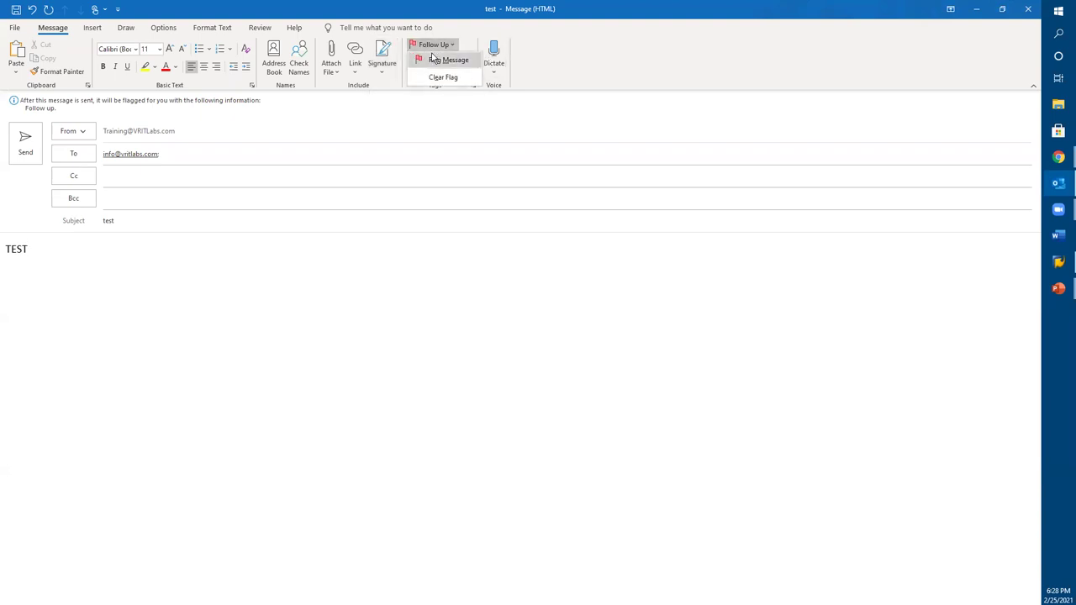
{"action": "left_click", "coordinate": [438, 60]}
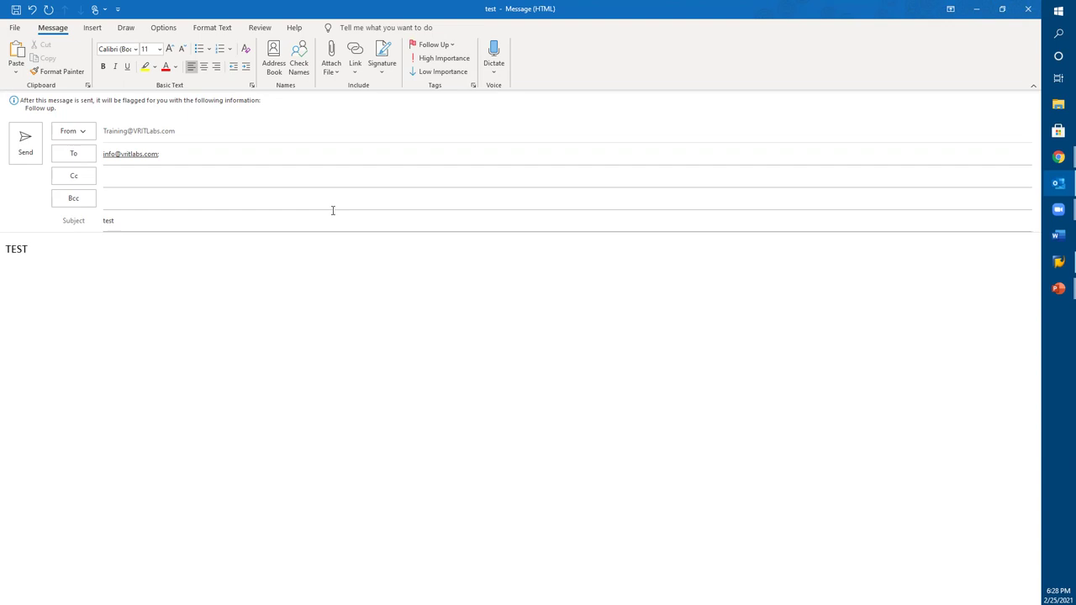
{"action": "left_click_drag", "start_coordinate": [160, 230], "coordinate": [51, 227]}
{"action": "key", "text": "BackSpace"}
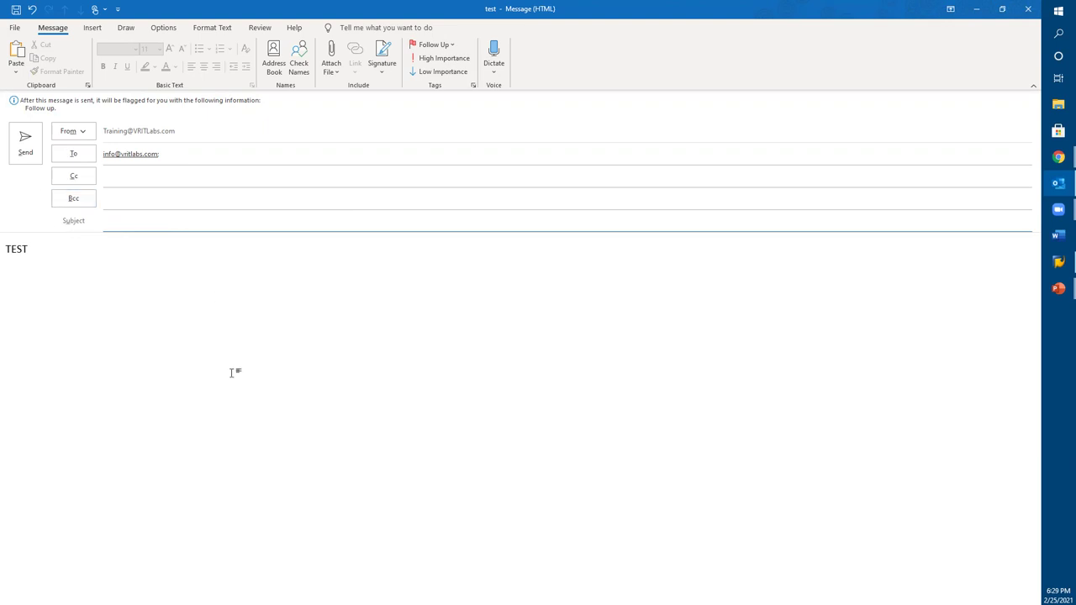
{"action": "key", "text": "alt+Tab"}
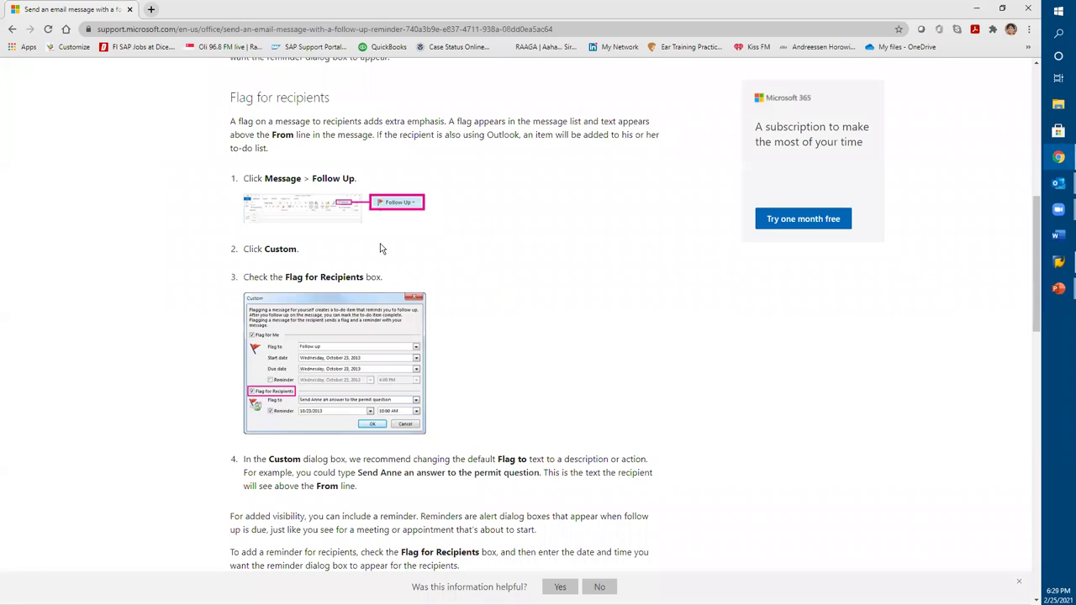
Step: Scroll the support article to the Flag for Recipients steps, then reset the page zoom
{"action": "scroll", "coordinate": [441, 260], "scroll_direction": "up", "scroll_amount": 7}
{"action": "scroll", "coordinate": [441, 260], "scroll_direction": "down", "scroll_amount": 1}
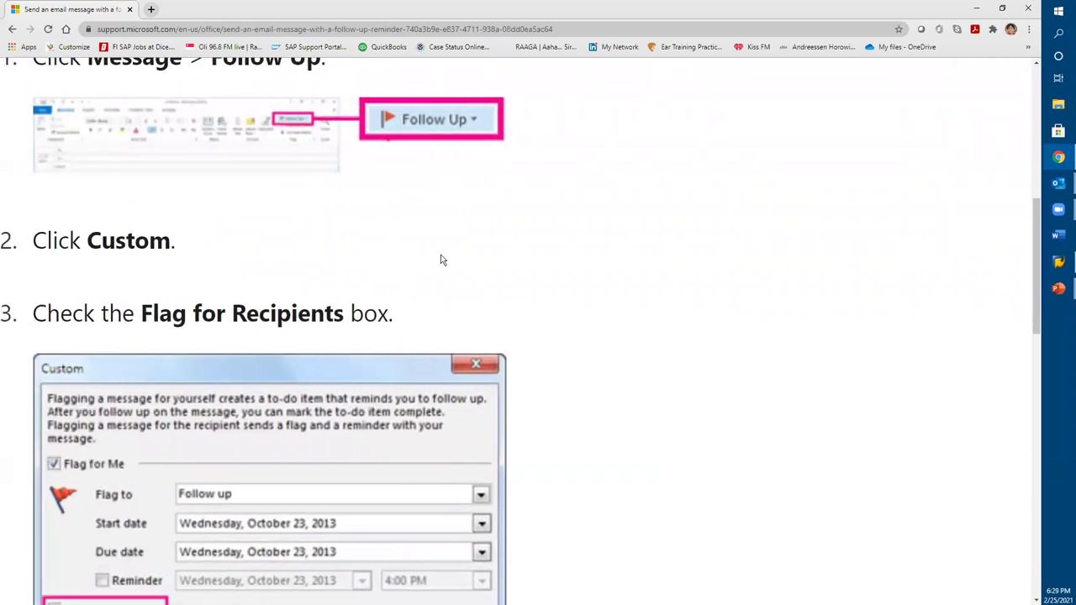
{"action": "scroll", "coordinate": [387, 280], "scroll_direction": "down", "scroll_amount": 3}
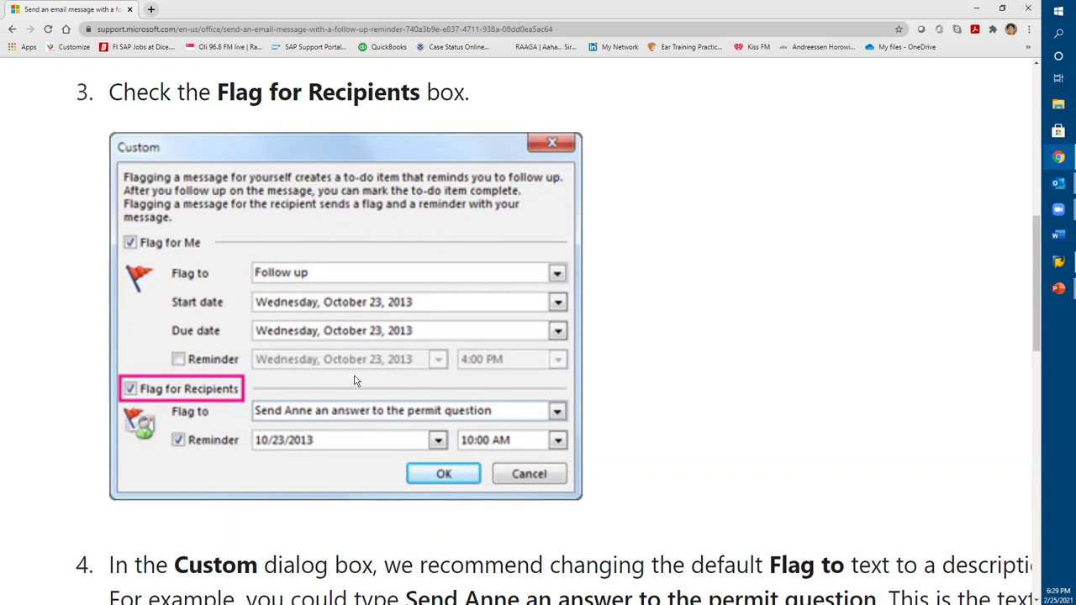
{"action": "key", "text": "ctrl+0"}
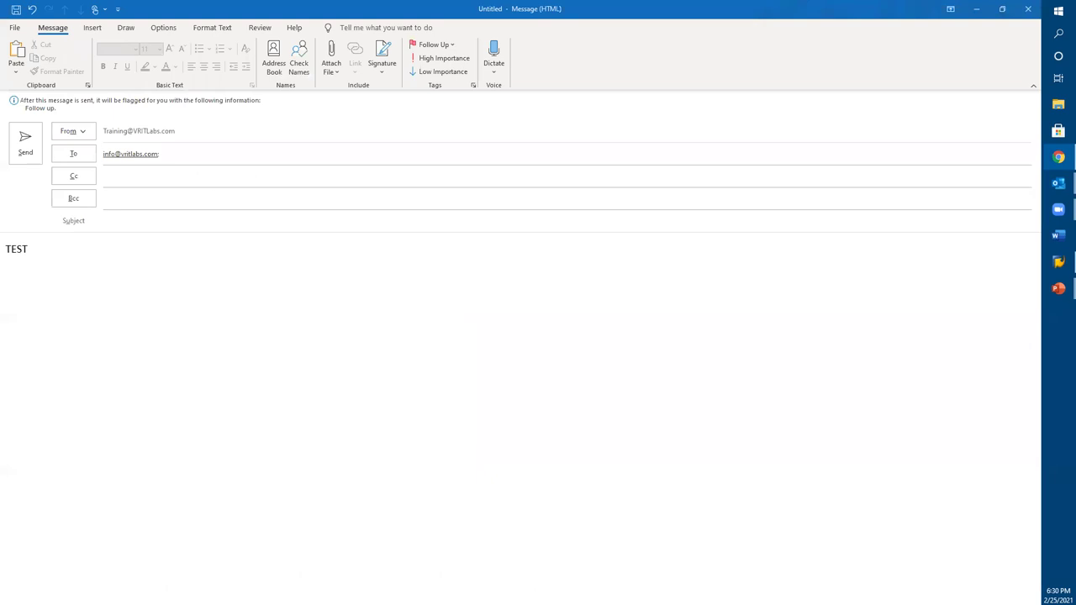
Step: Discard the test draft unsaved and reopen the RE: SAP FICO 'Touch The Finish Line' reply
{"action": "left_click", "coordinate": [591, 340]}
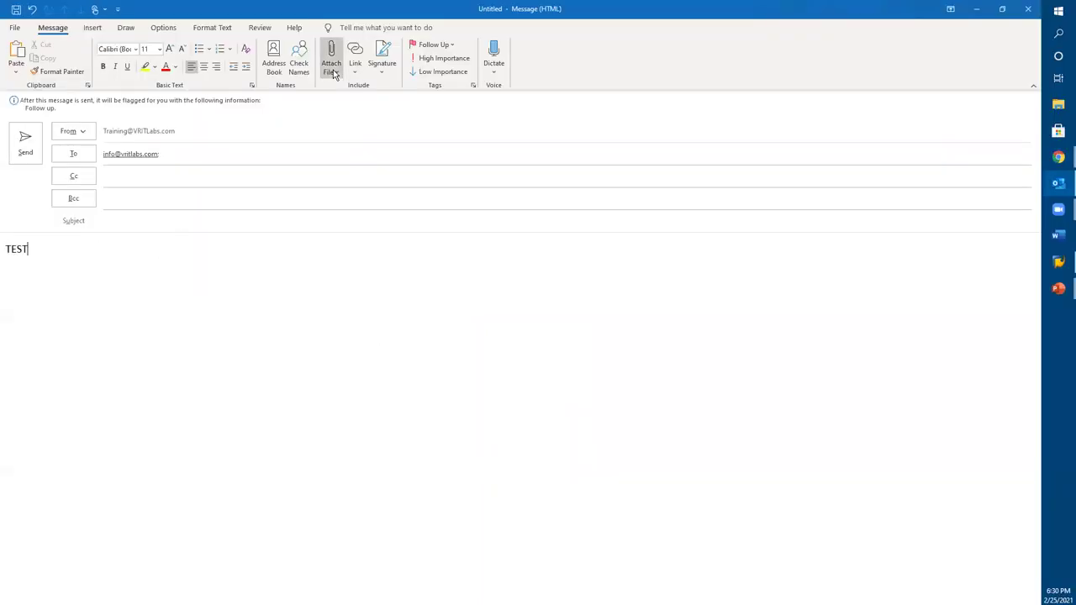
{"action": "left_click", "coordinate": [1028, 9]}
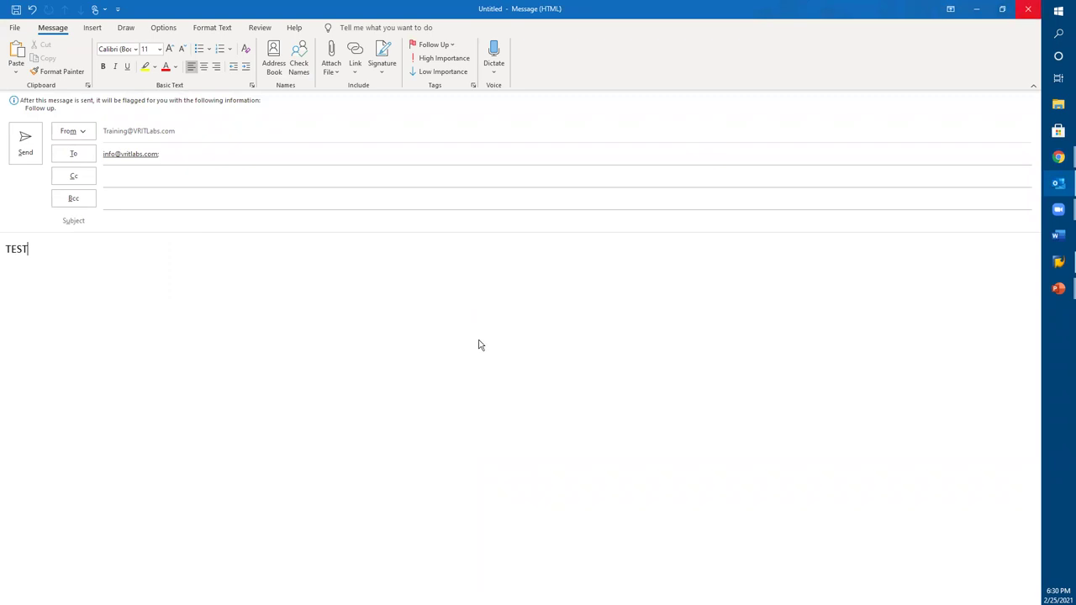
{"action": "left_click", "coordinate": [523, 341]}
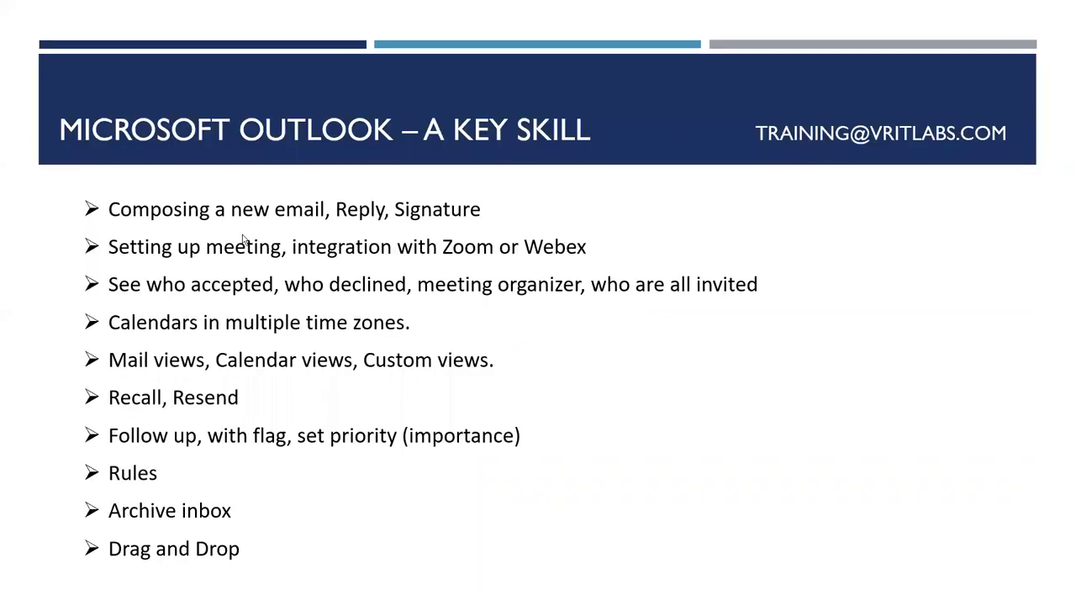
{"action": "key", "text": "alt+Tab"}
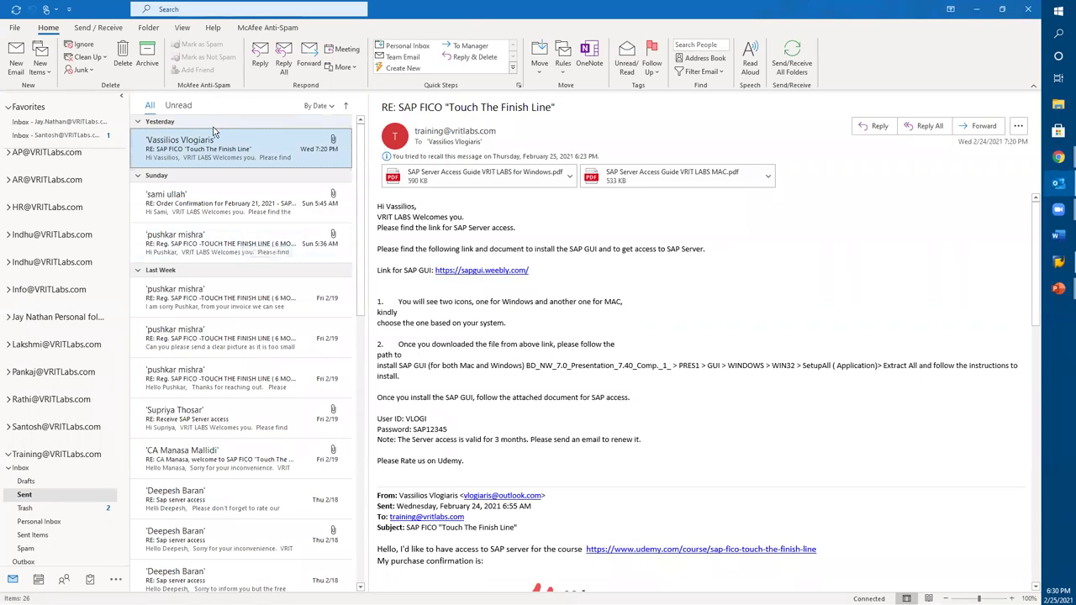
{"action": "double_click", "coordinate": [202, 154]}
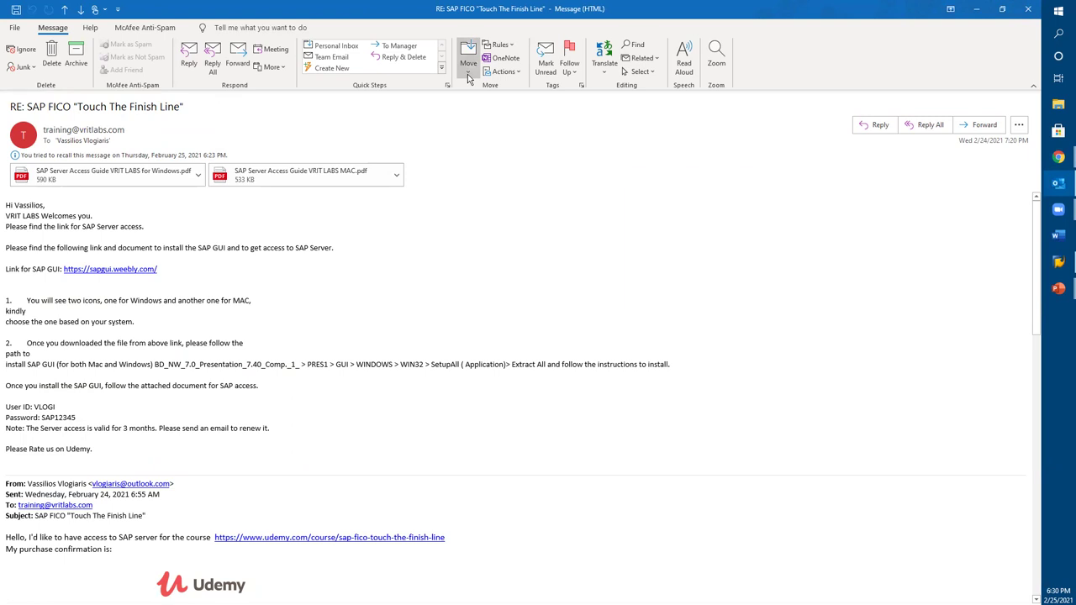
{"action": "left_click", "coordinate": [511, 44]}
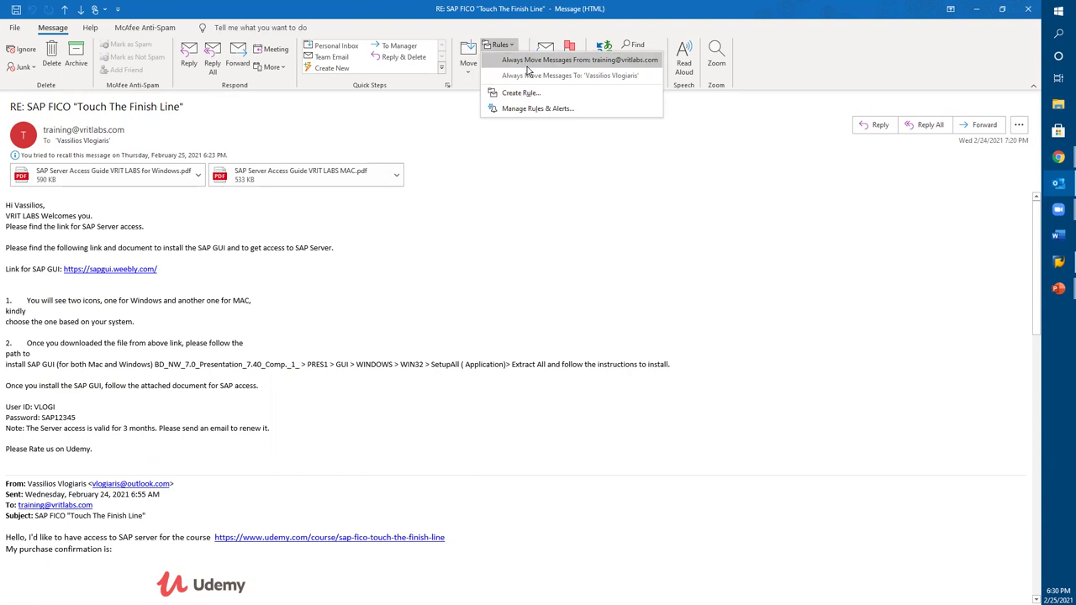
{"action": "left_click", "coordinate": [527, 68]}
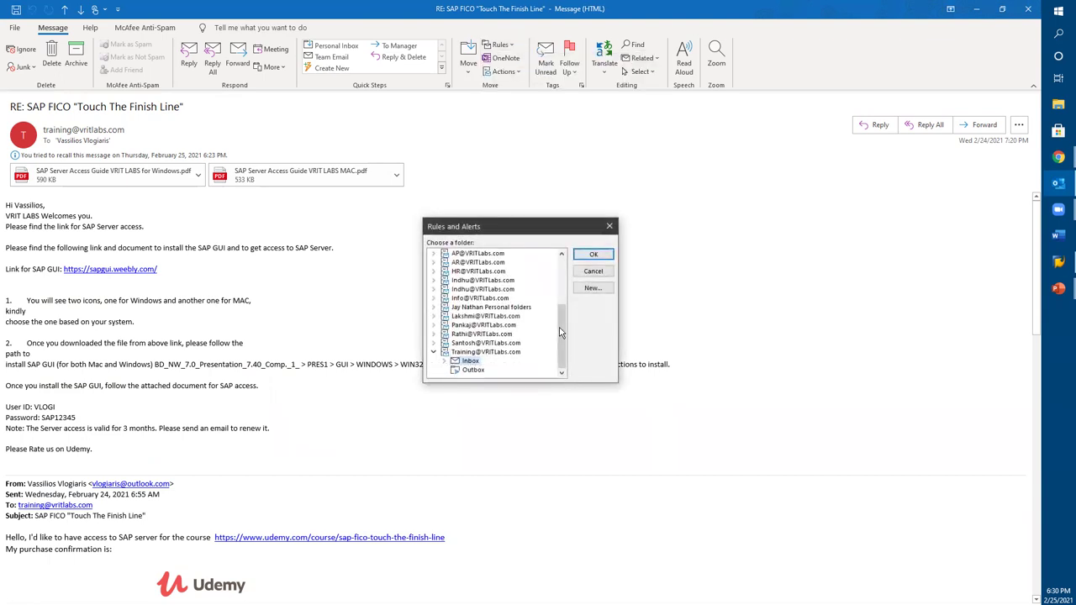
{"action": "left_click_drag", "start_coordinate": [561, 332], "coordinate": [561, 332]}
{"action": "left_click", "coordinate": [610, 227]}
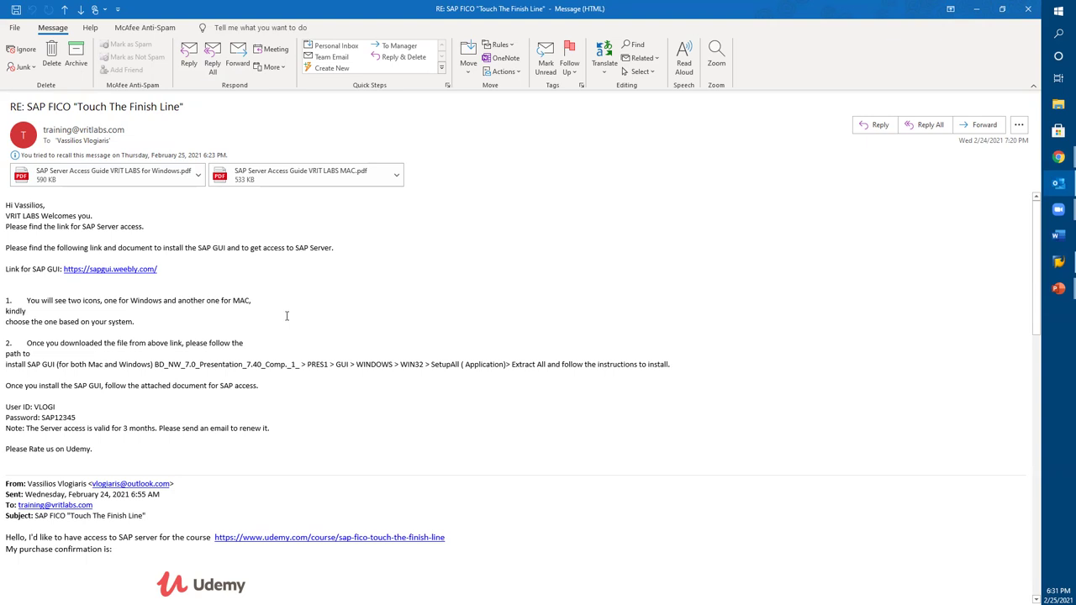
{"action": "left_click", "coordinate": [503, 47]}
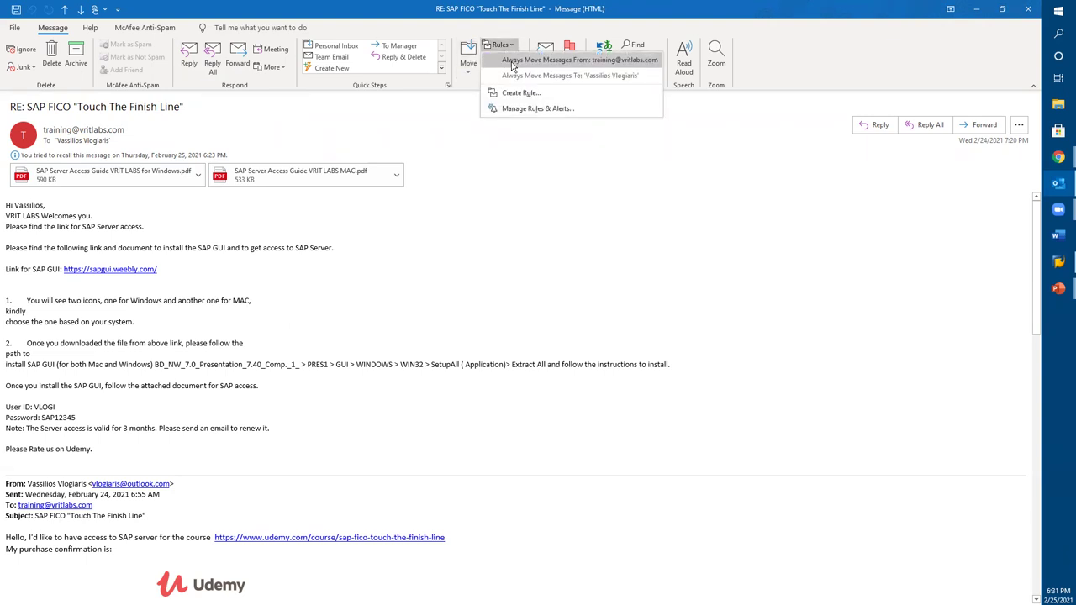
{"action": "left_click", "coordinate": [401, 336]}
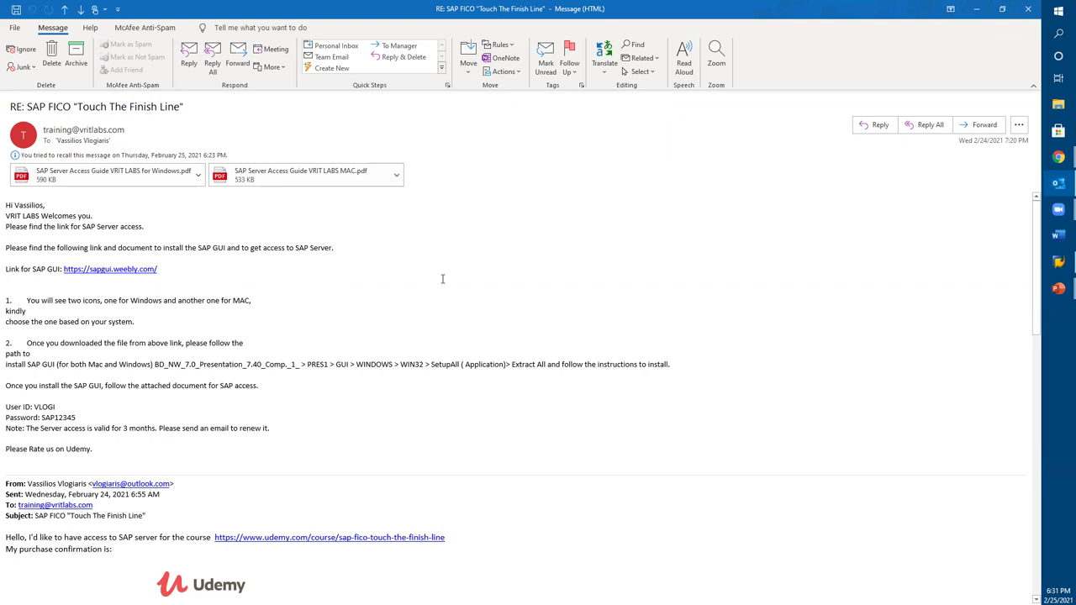
Step: Close the reply window and show the Training Inbox with the SAP FICO 'Touch the Finish Line' message
{"action": "left_click", "coordinate": [1027, 9]}
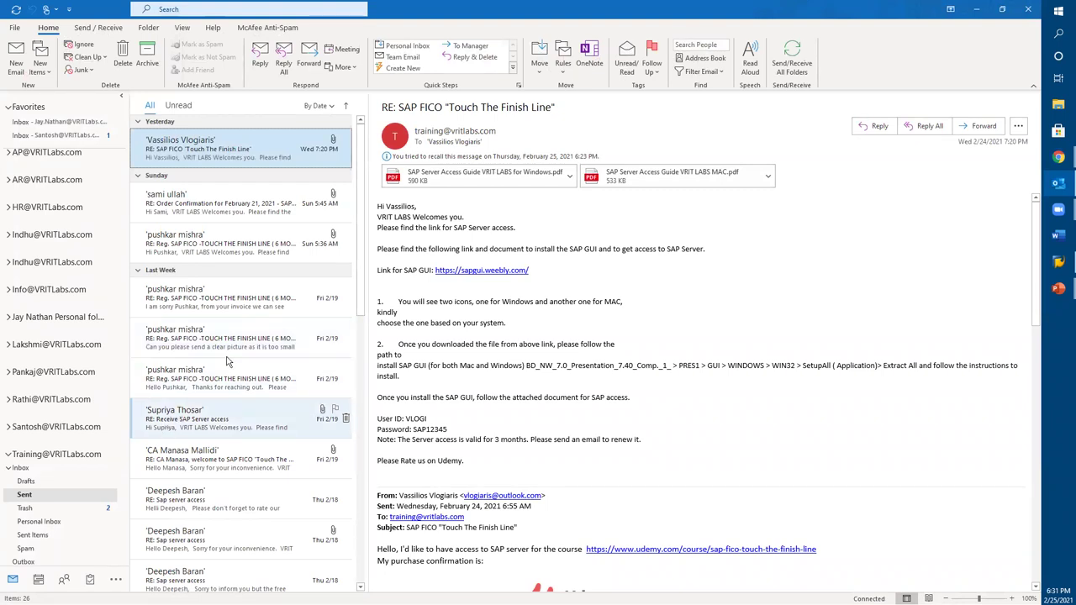
{"action": "left_click", "coordinate": [24, 470]}
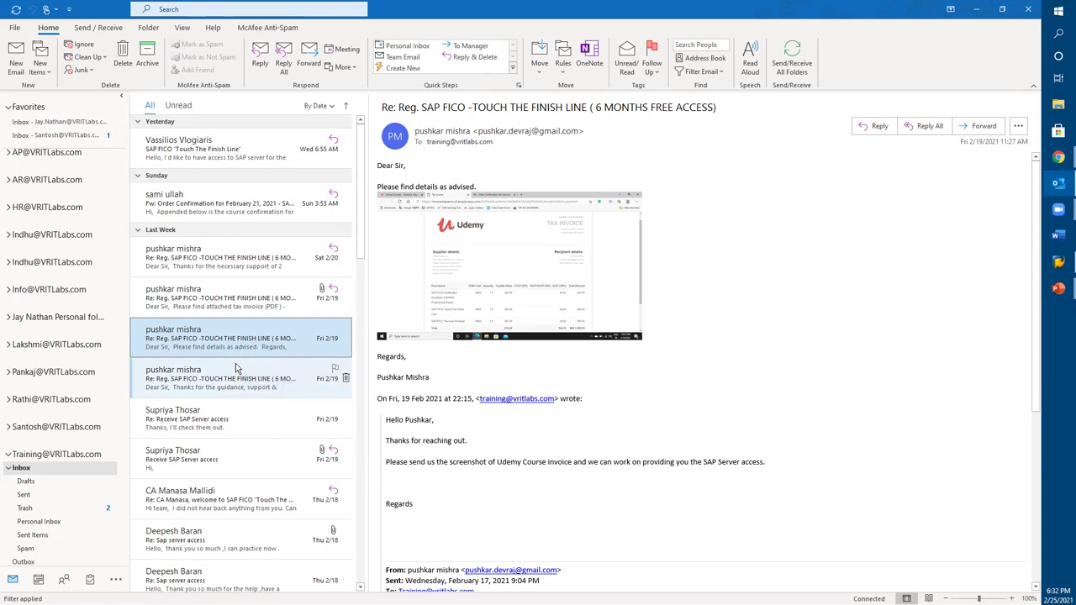
{"action": "scroll", "coordinate": [35, 513], "scroll_direction": "down", "scroll_amount": 1}
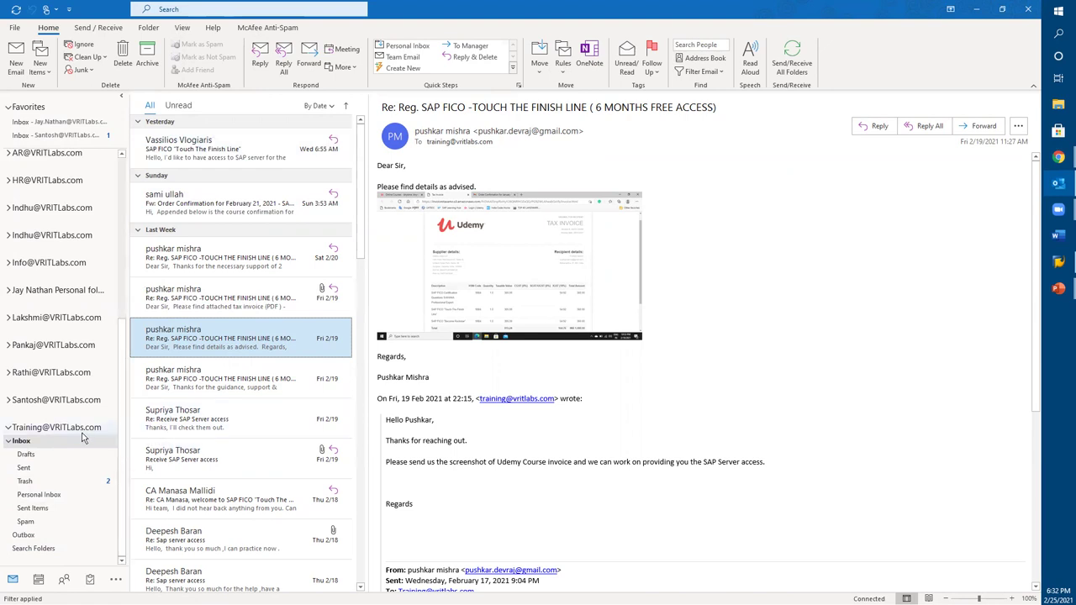
{"action": "left_click", "coordinate": [22, 444]}
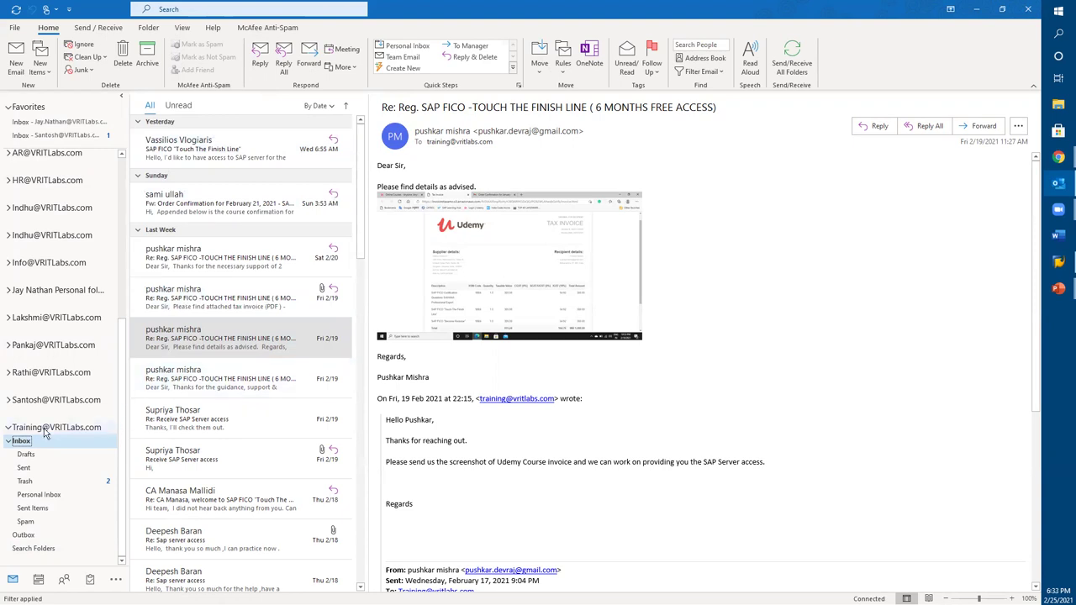
{"action": "scroll", "coordinate": [60, 210], "scroll_direction": "up", "scroll_amount": 5}
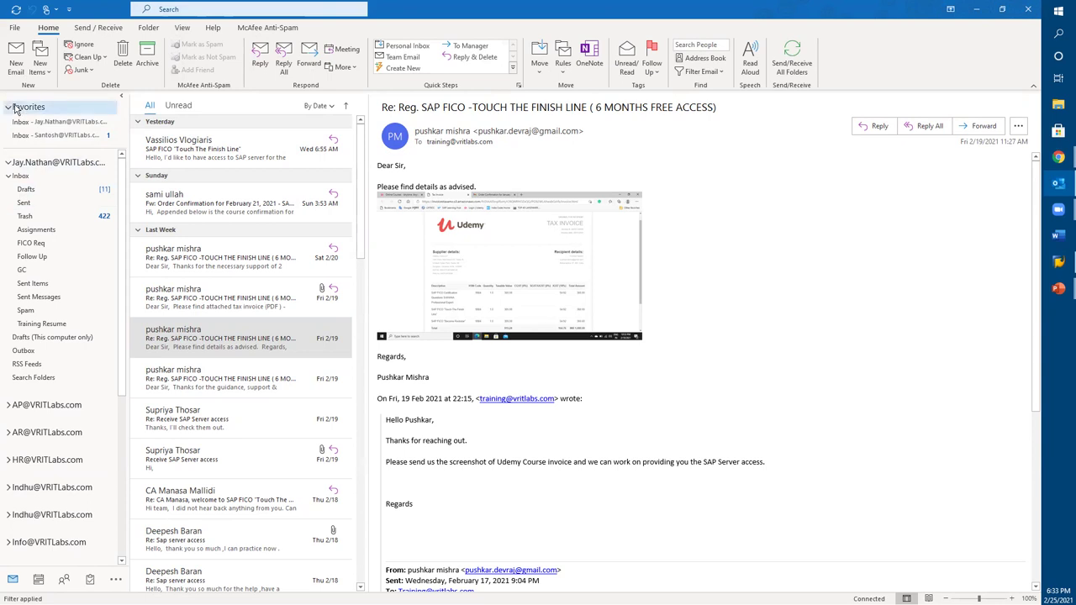
{"action": "right_click", "coordinate": [33, 171]}
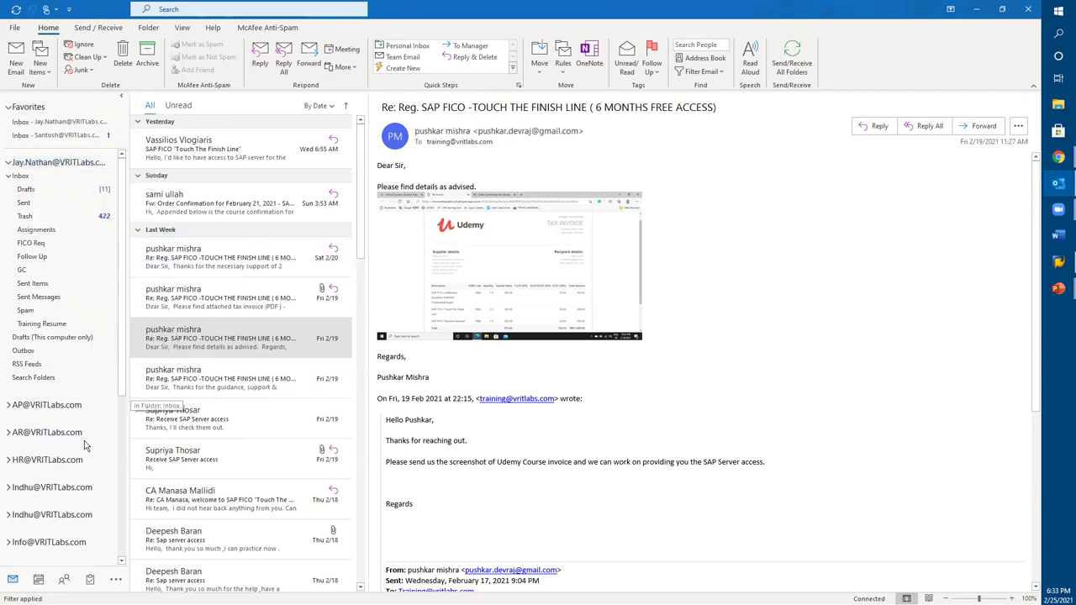
{"action": "scroll", "coordinate": [84, 443], "scroll_direction": "down", "scroll_amount": 5}
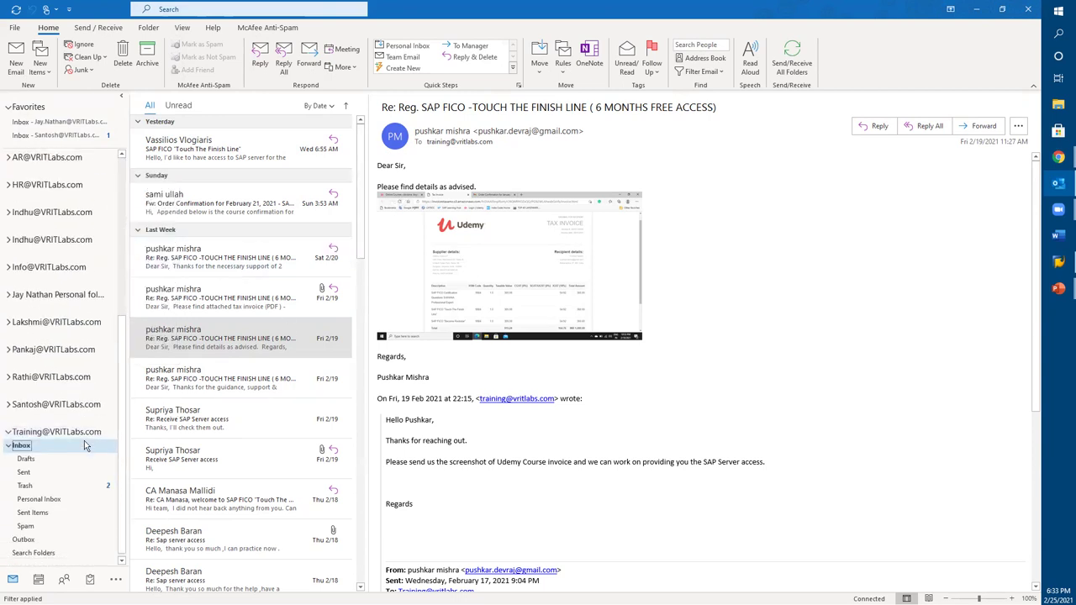
Step: Add an 'Archive' folder to the Training account, then preview the current Training Inbox message
{"action": "left_click", "coordinate": [21, 431]}
{"action": "right_click", "coordinate": [21, 435]}
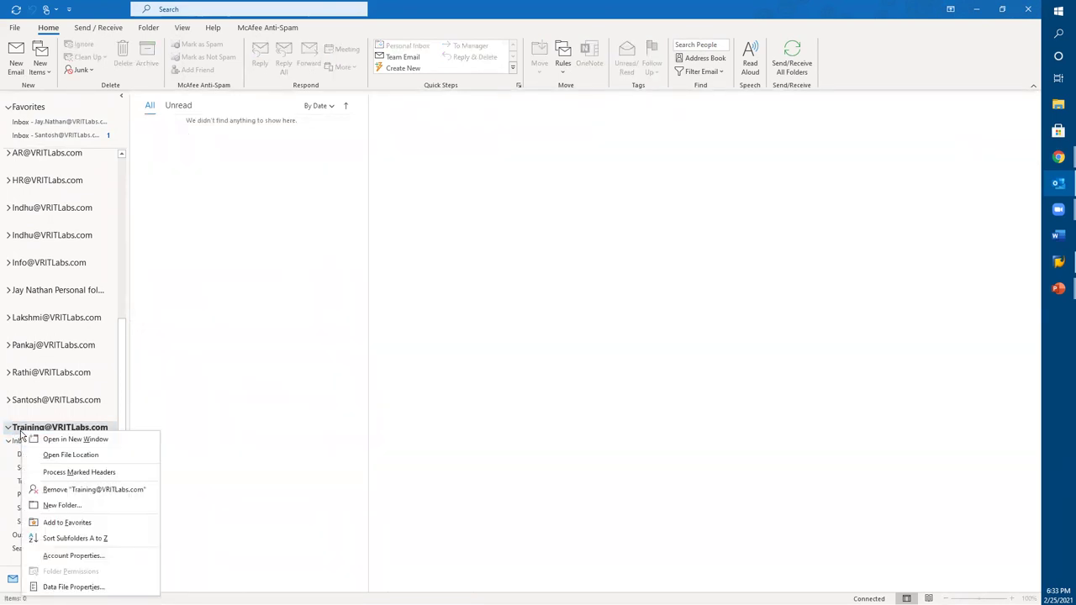
{"action": "left_click", "coordinate": [57, 508]}
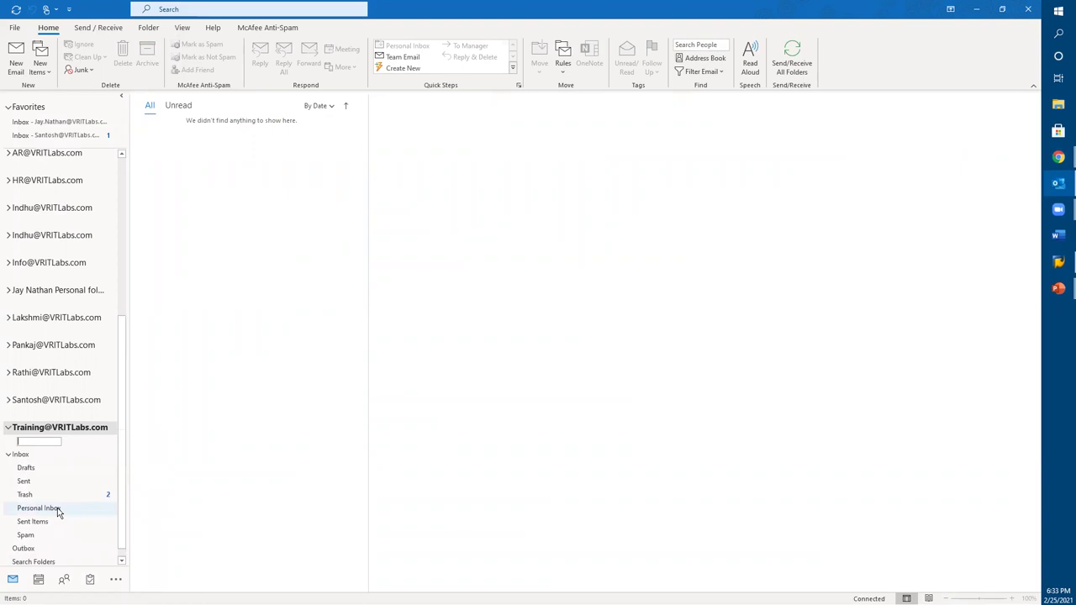
{"action": "type", "text": "Archive"}
{"action": "left_click", "coordinate": [28, 431]}
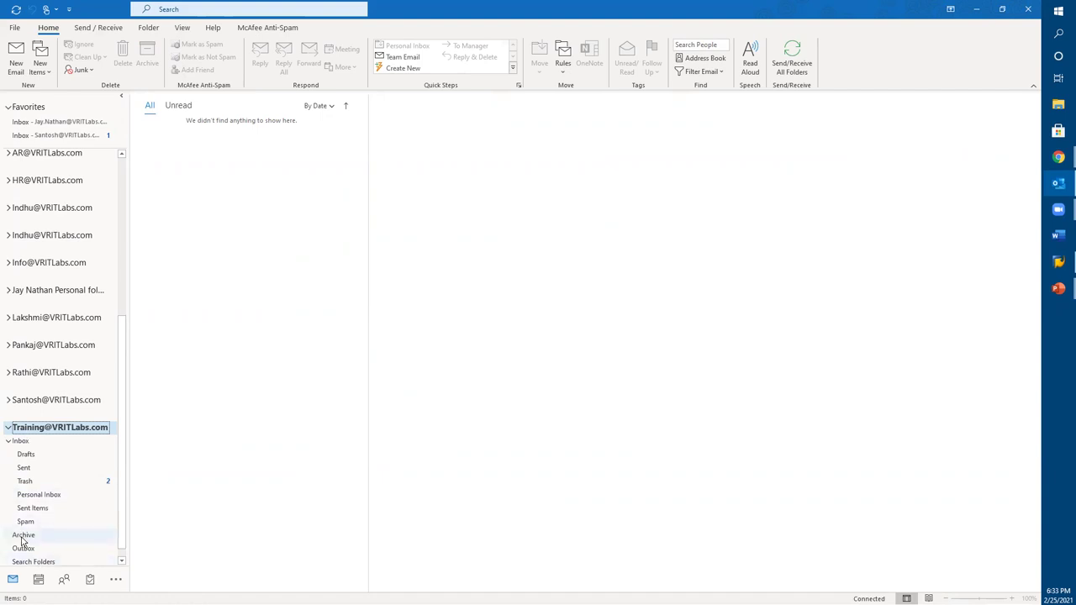
{"action": "left_click", "coordinate": [23, 444]}
{"action": "left_click", "coordinate": [232, 349]}
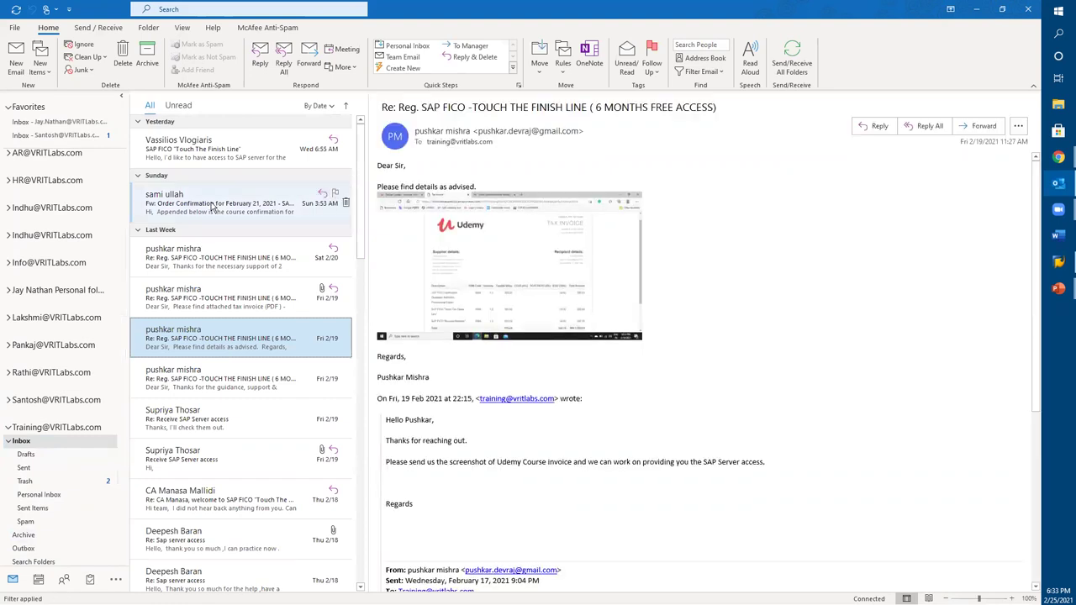
Step: Select all Inbox messages and check the Move destinations, then cancel and reselect the newest message
{"action": "left_click", "coordinate": [199, 154]}
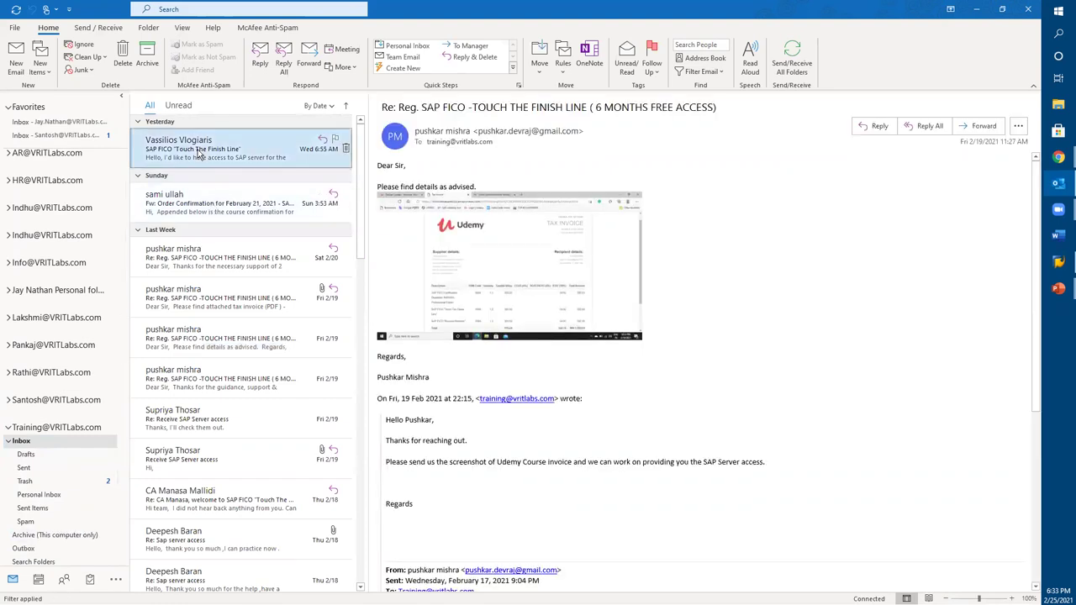
{"action": "key", "text": "ctrl+a"}
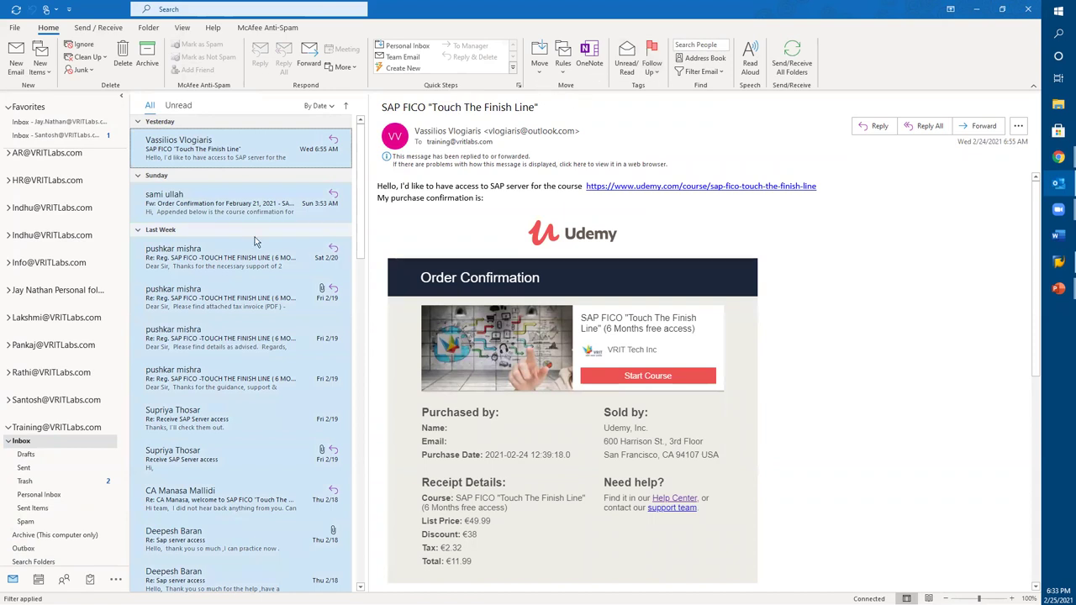
{"action": "left_click", "coordinate": [542, 68]}
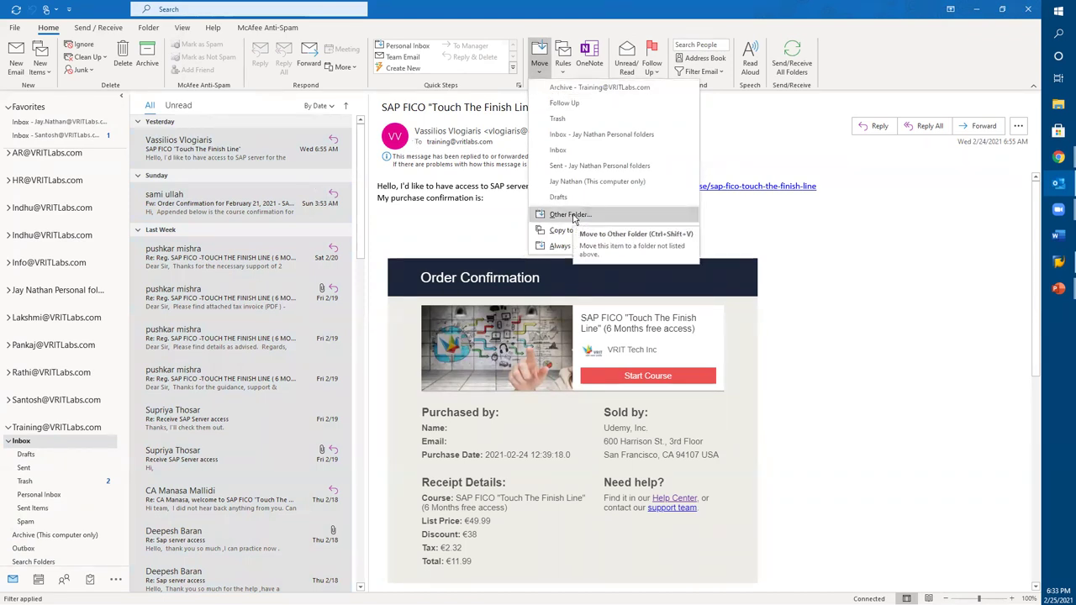
{"action": "left_click", "coordinate": [196, 166]}
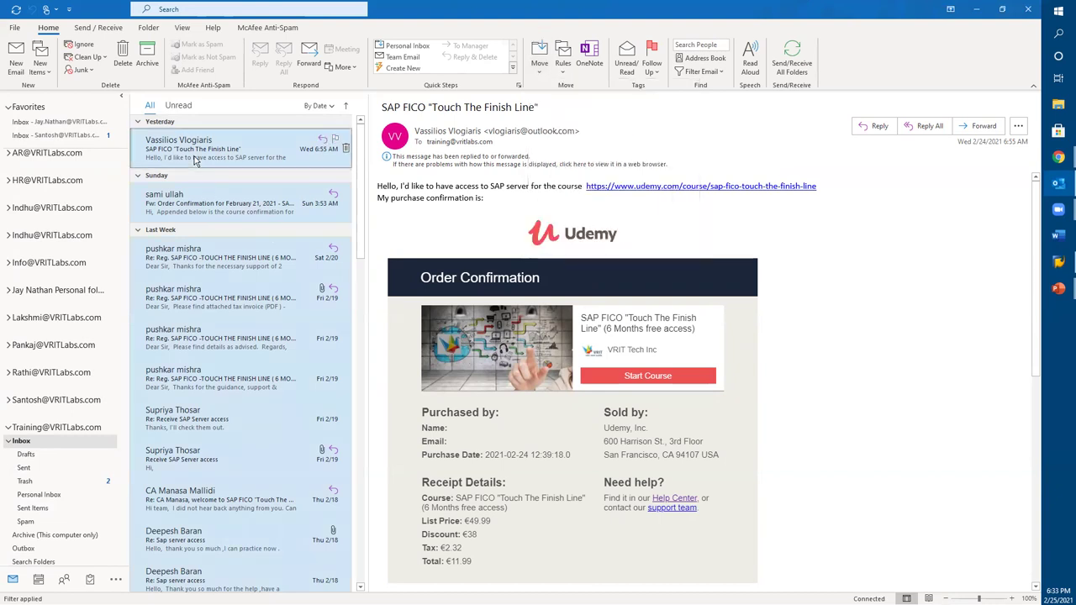
{"action": "left_click", "coordinate": [233, 301]}
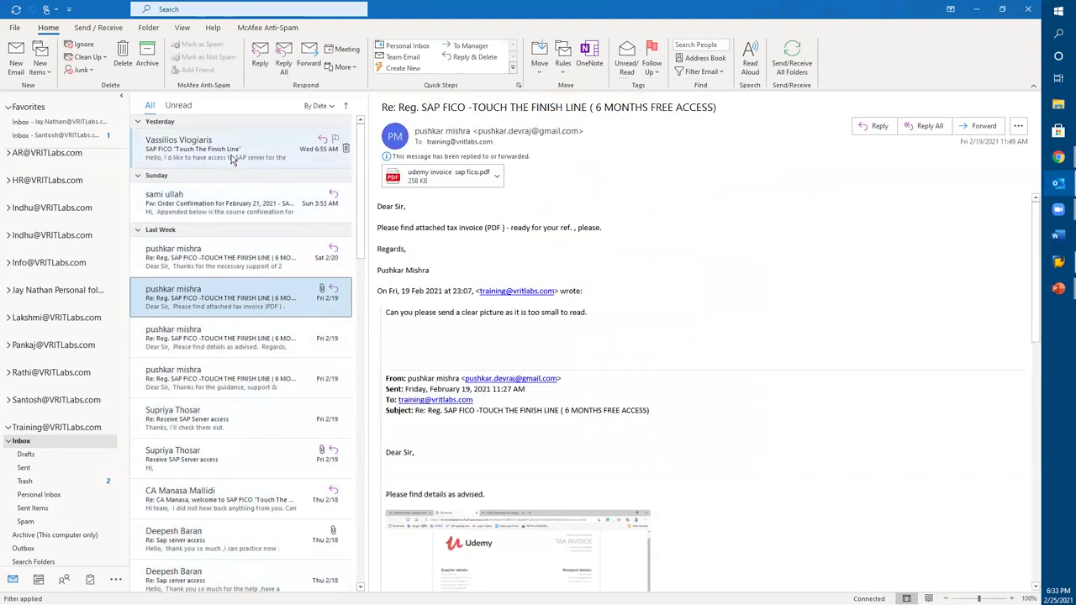
{"action": "left_click", "coordinate": [231, 155]}
Step: Drag the newest message, the Sunday order confirmation and the Sat 2/20 message into Archive
{"action": "left_click_drag", "start_coordinate": [231, 155], "coordinate": [25, 537]}
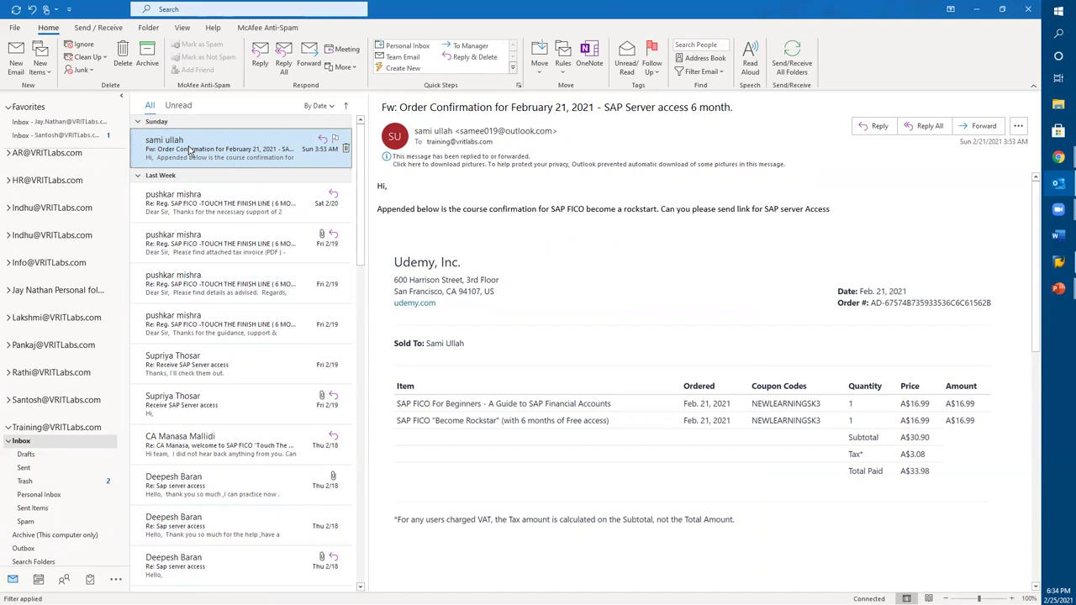
{"action": "left_click_drag", "start_coordinate": [64, 580], "coordinate": [67, 534]}
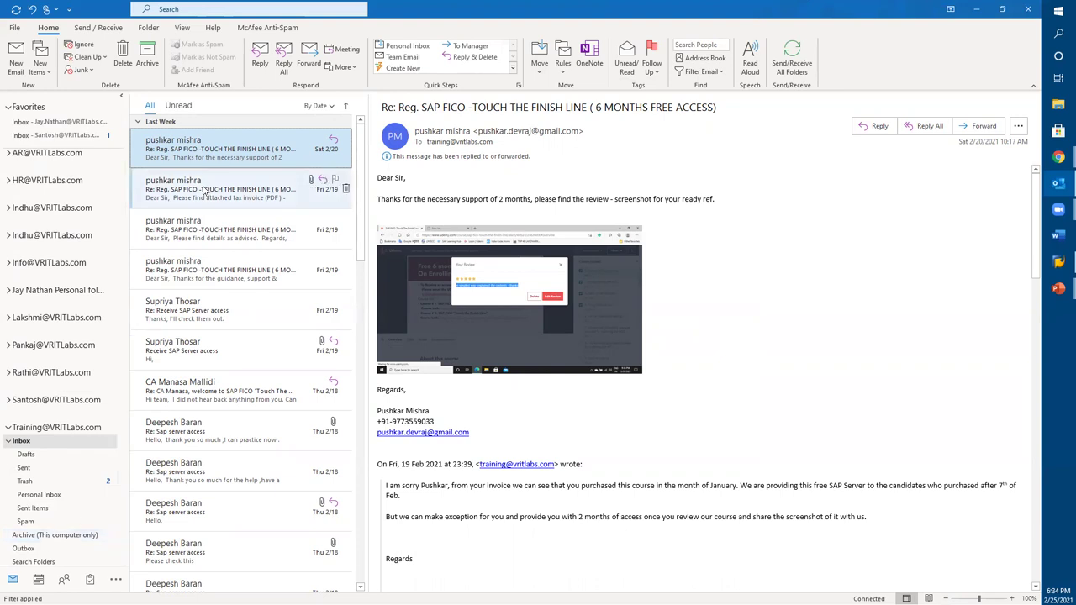
{"action": "left_click_drag", "start_coordinate": [195, 155], "coordinate": [52, 530]}
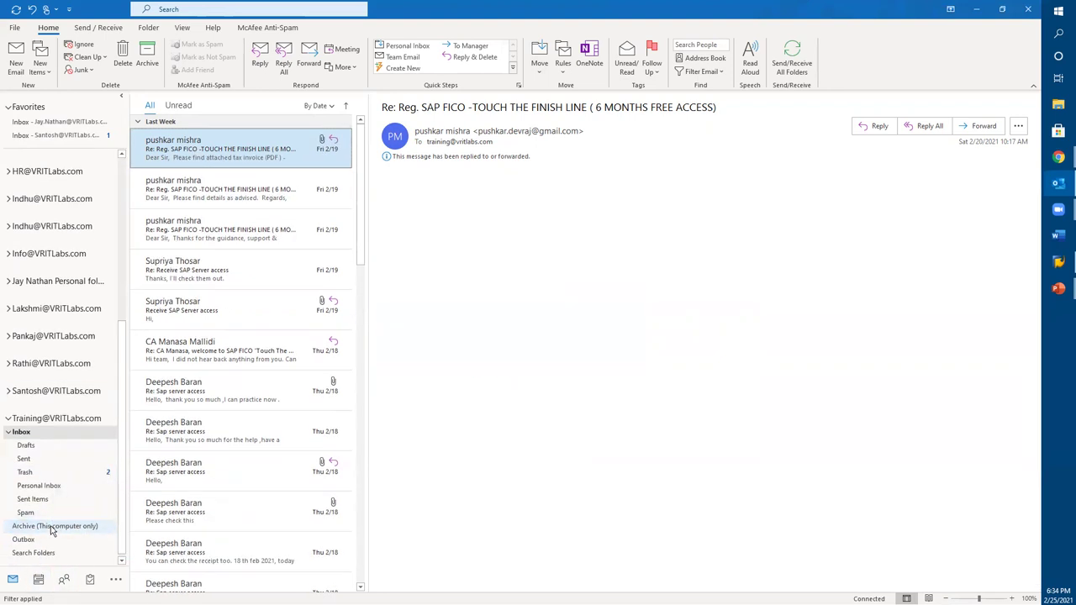